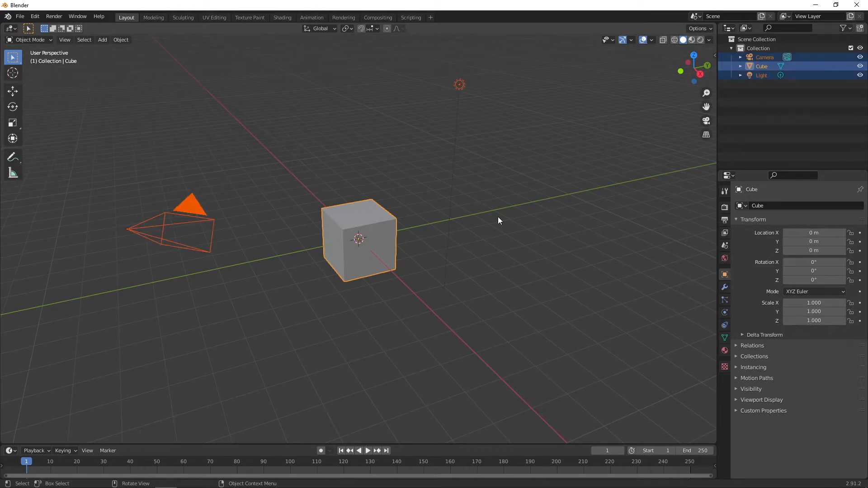
# - Delete the default camera, cube and light, and add a plane mesh at the world origin
pyautogui.press('x')
pyautogui.click(499, 220)
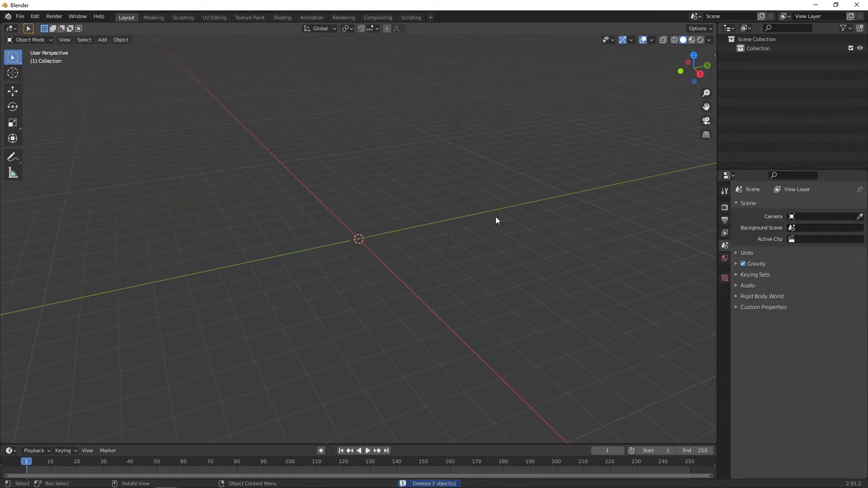
pyautogui.hotkey('shift', 'a')
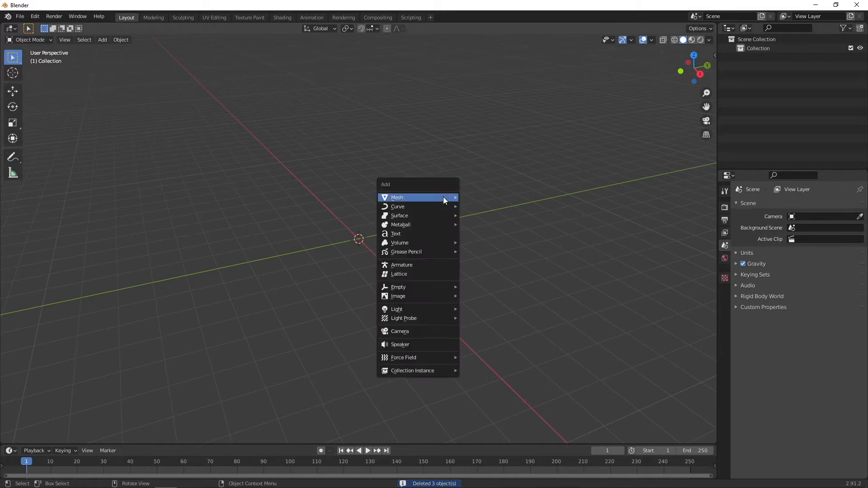
pyautogui.moveTo(444, 197)
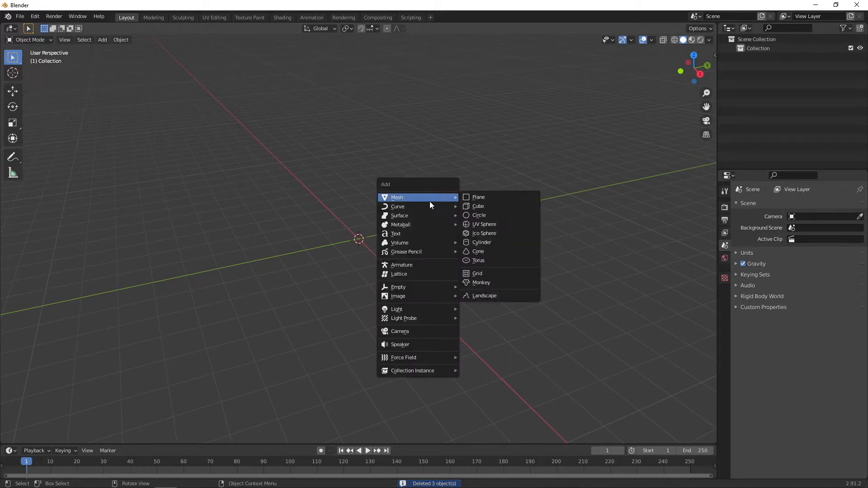
pyautogui.click(485, 197)
# - Scale up the plane and set its X and Y dimensions to 100 m
pyautogui.press('s')
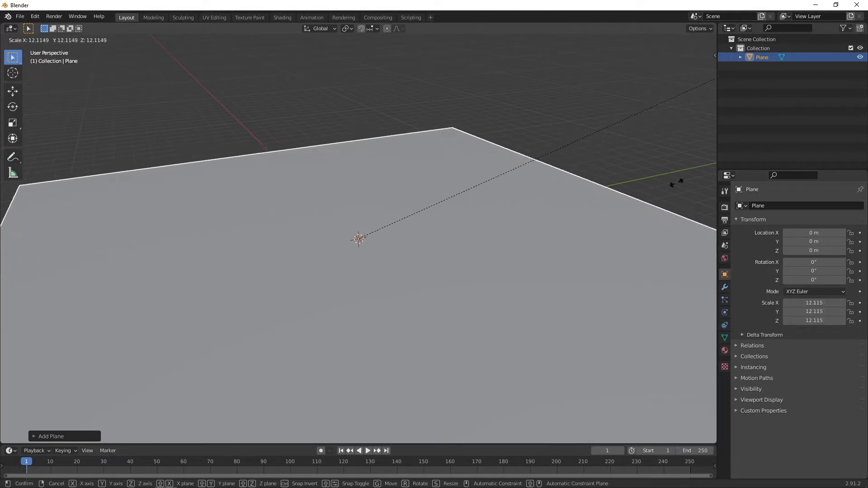
pyautogui.click(605, 213)
pyautogui.press('n')
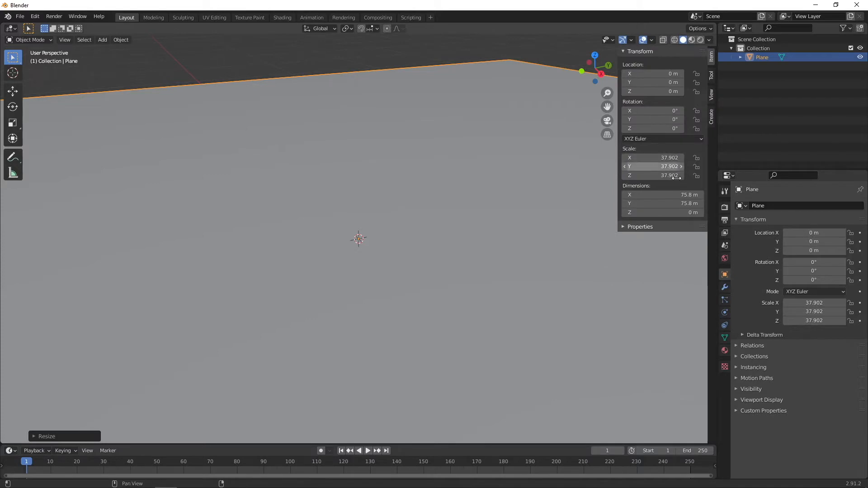
pyautogui.moveTo(670, 194); pyautogui.dragTo(669, 204)
pyautogui.write('100')
pyautogui.press('Return')
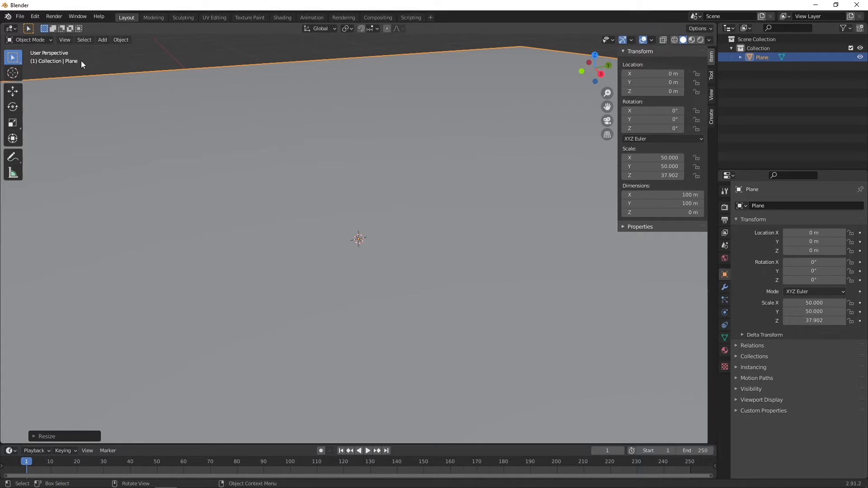
# - Deselect the plane and add a Plain Axes empty at the world origin
pyautogui.click(183, 55)
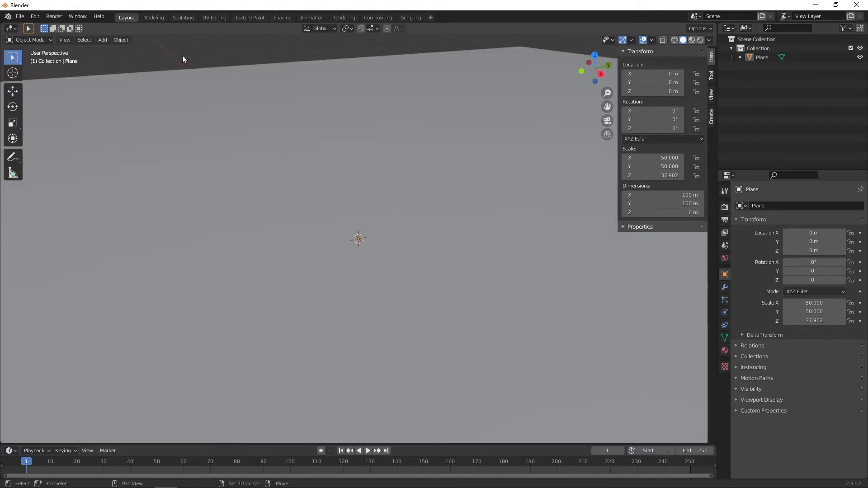
pyautogui.hotkey('shift', 'a')
pyautogui.moveTo(167, 144)
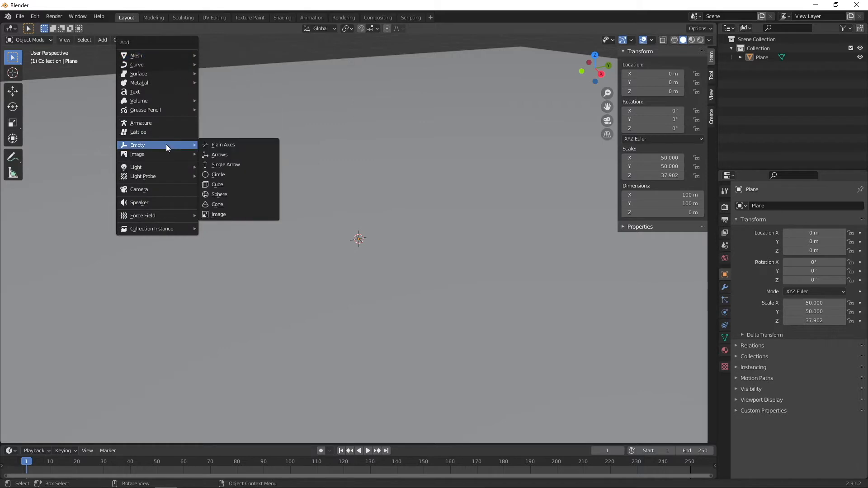
pyautogui.click(238, 145)
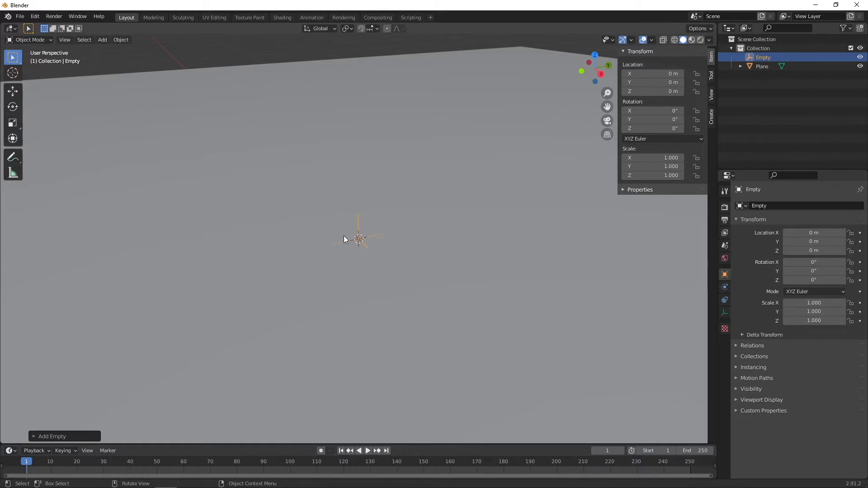
# - Drive the empty's X and Y locations with the expression #sin(frame/20)
pyautogui.moveTo(373, 273); pyautogui.dragTo(374, 286, button='middle')
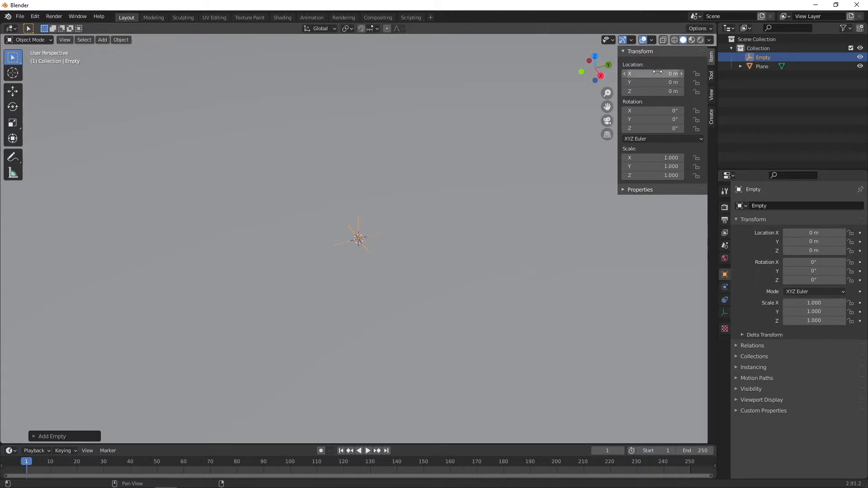
pyautogui.moveTo(658, 74); pyautogui.dragTo(658, 82)
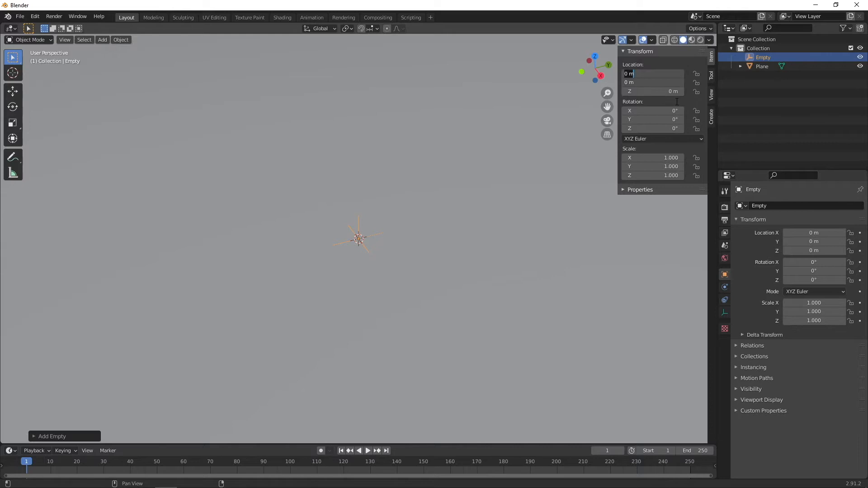
pyautogui.write('#sin(frame/20)')
pyautogui.press('Return')
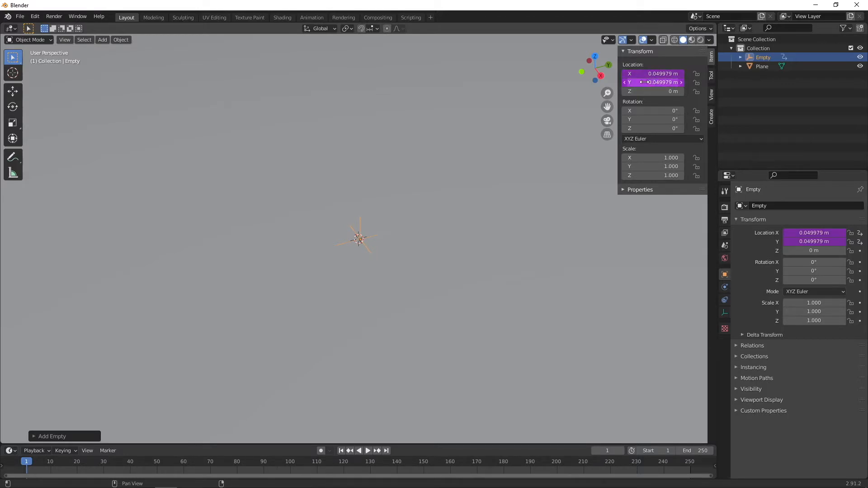
# - Play the animation to check how the sine drivers move the empty, and stop playback
pyautogui.moveTo(389, 246)
pyautogui.mouseDown(button='middle')
pyautogui.moveTo(409, 197)
pyautogui.moveTo(396, 247)
pyautogui.mouseUp(button='middle')
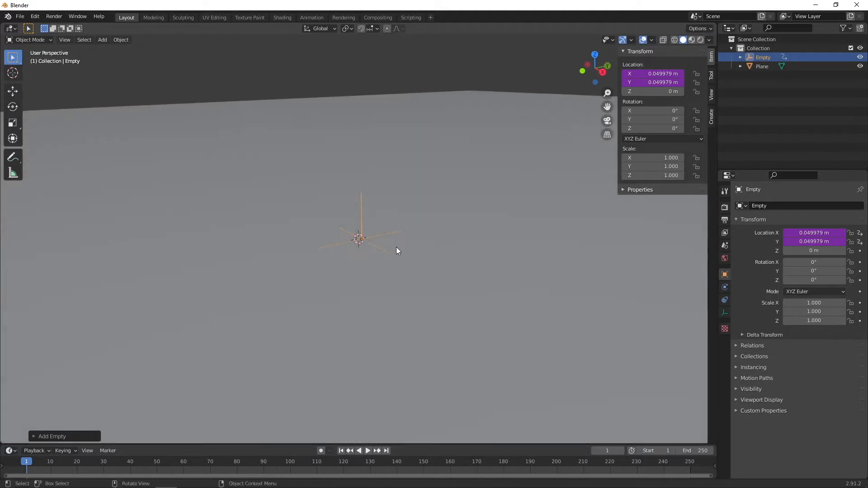
pyautogui.click(366, 451)
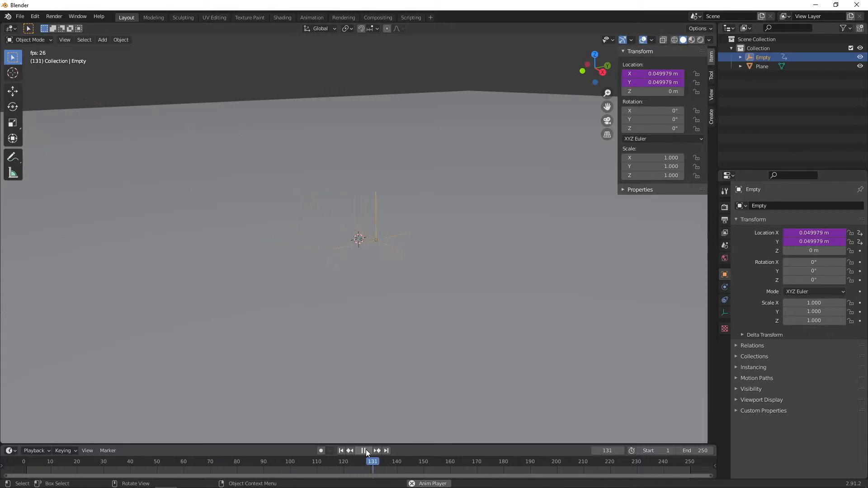
pyautogui.click(366, 449)
# - Change the driver expression of the empty's Y location to cos(frame/20)
pyautogui.doubleClick(662, 83)
pyautogui.click(631, 83)
pyautogui.press('BackSpace')
pyautogui.press('BackSpace')
pyautogui.press('BackSpace')
pyautogui.write('cos(frame/20')
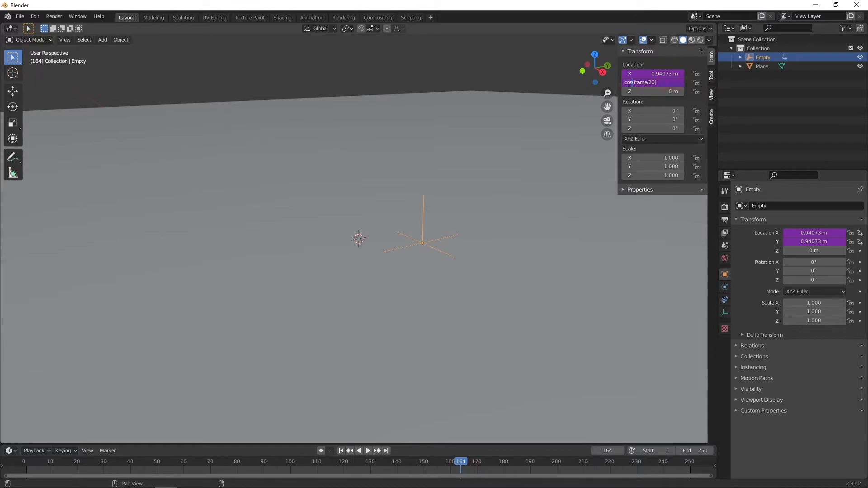
pyautogui.press('Return')
# - Replay the animation from the first frame to check the empty's path, then stop and return to frame 1
pyautogui.click(341, 451)
pyautogui.click(367, 450)
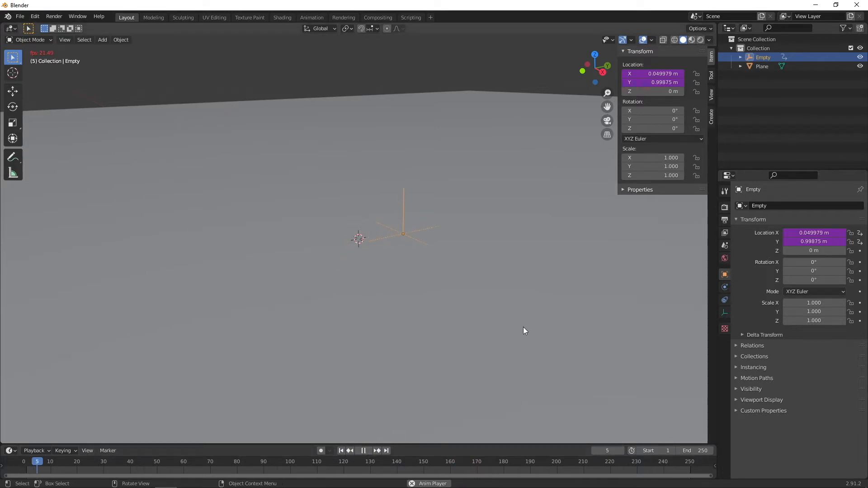
pyautogui.moveTo(477, 297); pyautogui.dragTo(474, 357, button='middle')
pyautogui.moveTo(459, 327); pyautogui.dragTo(446, 267, button='middle')
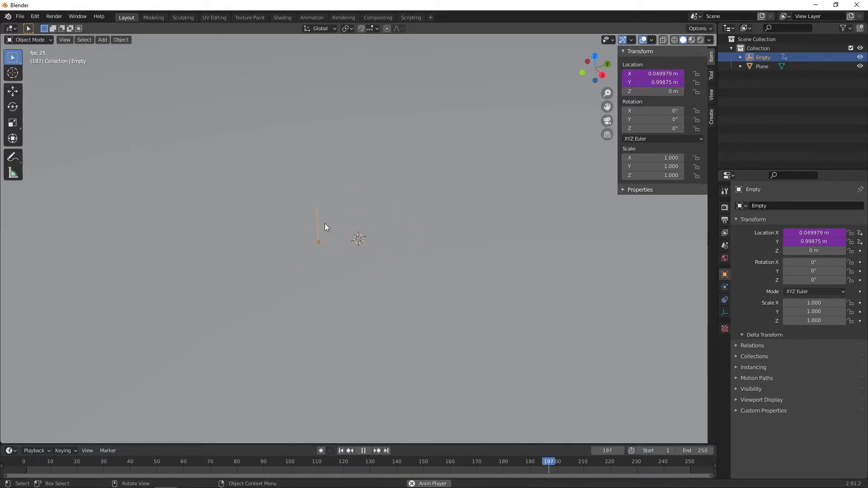
pyautogui.click(364, 451)
pyautogui.click(341, 451)
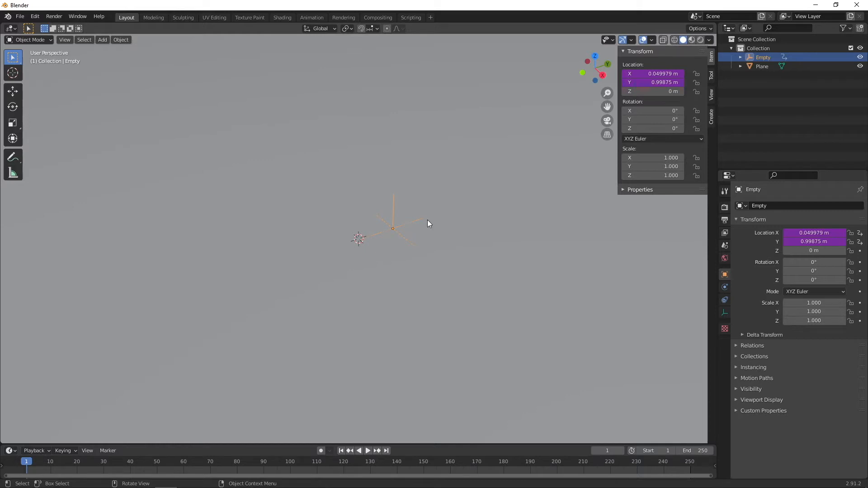
# - Add a cylinder mesh at the world origin with 50 vertices
pyautogui.press('shift')
pyautogui.hotkey('shift', 'a')
pyautogui.moveTo(427, 220)
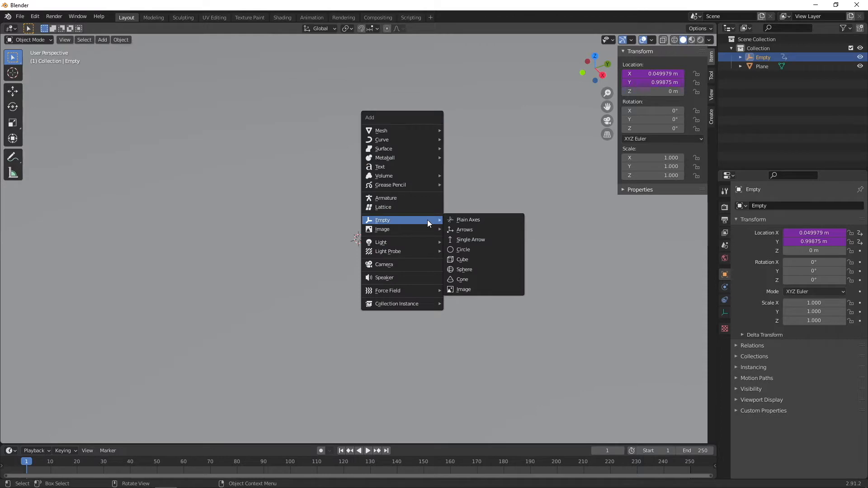
pyautogui.moveTo(417, 130)
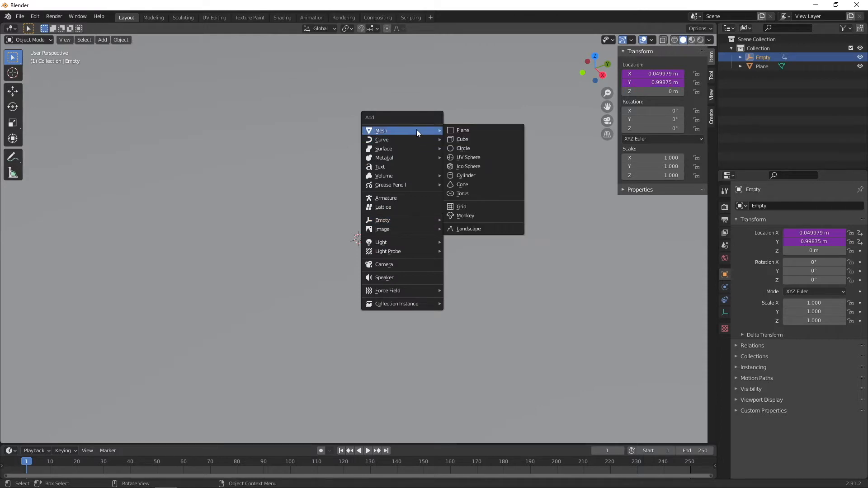
pyautogui.click(493, 175)
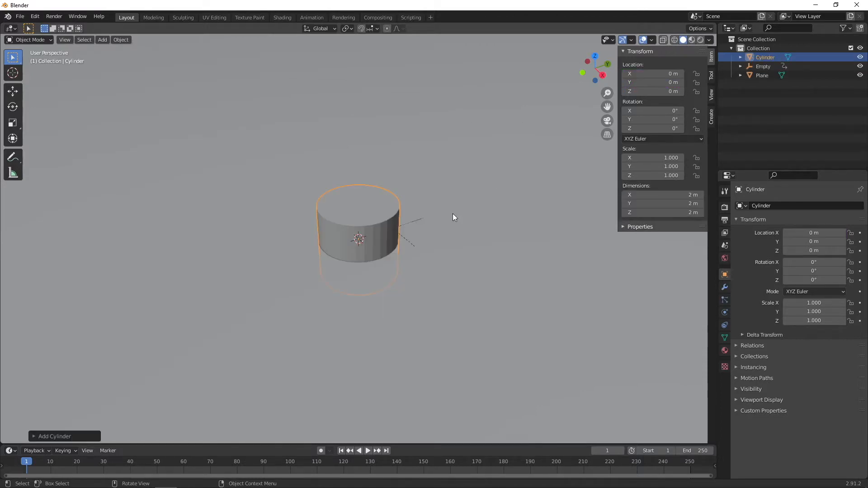
pyautogui.moveTo(421, 235); pyautogui.dragTo(427, 224, button='middle')
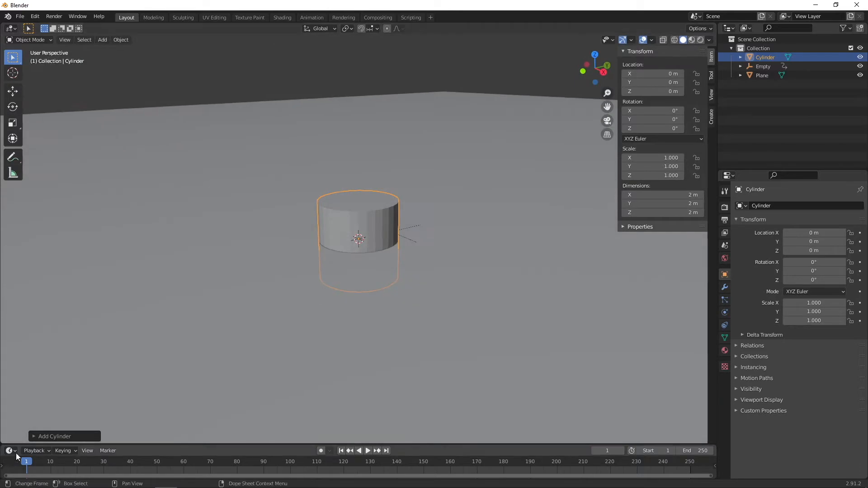
pyautogui.click(42, 437)
pyautogui.moveTo(116, 329); pyautogui.dragTo(115, 331)
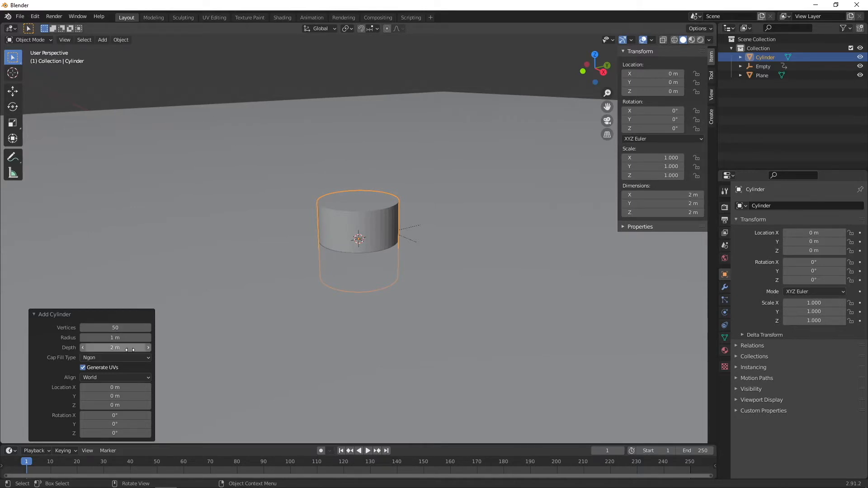
# - Set the new cylinder's radius to 0.003 m and its depth to 3 m
pyautogui.moveTo(115, 337); pyautogui.dragTo(85, 344)
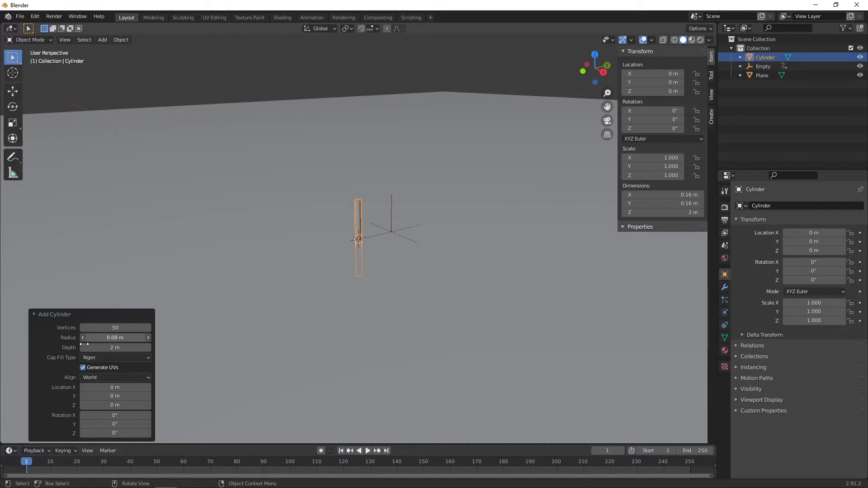
pyautogui.moveTo(84, 344); pyautogui.dragTo(78, 345)
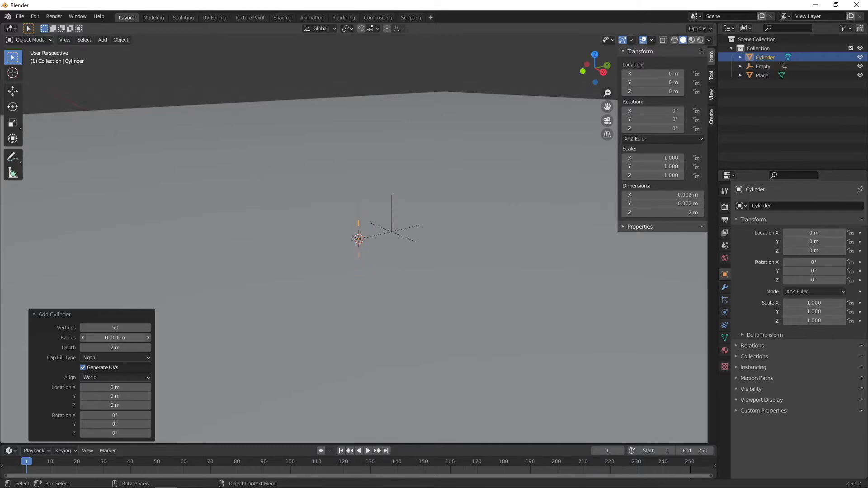
pyautogui.click(121, 338)
pyautogui.click(100, 338)
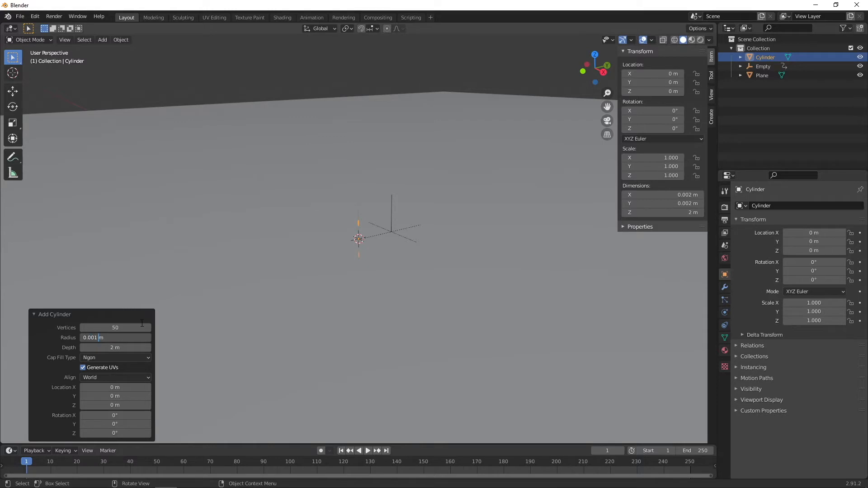
pyautogui.press('BackSpace')
pyautogui.write('3')
pyautogui.press('Return')
pyautogui.moveTo(116, 347); pyautogui.dragTo(161, 334)
# - Examine the thin cylinder's thickness and its top end up close beside the empty
pyautogui.moveTo(316, 213); pyautogui.dragTo(384, 224, button='middle')
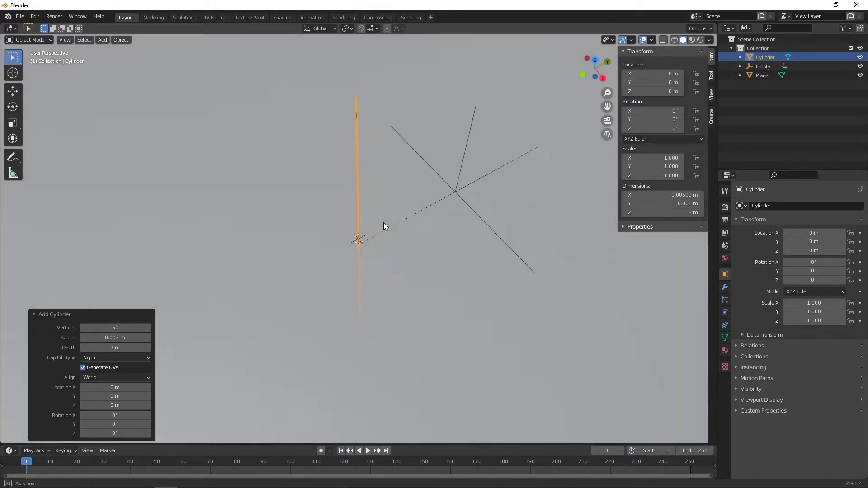
pyautogui.scroll(5, 361, 115)
pyautogui.scroll(-4, 368, 119)
pyautogui.scroll(3, 371, 113)
pyautogui.click(385, 174)
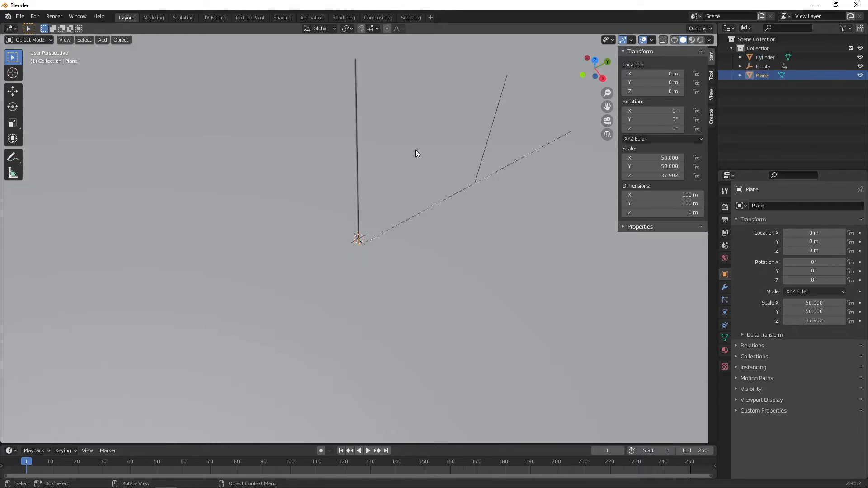
pyautogui.keyDown('shift'); pyautogui.moveTo(419, 142); pyautogui.dragTo(412, 257, button='middle'); pyautogui.keyUp('shift')
pyautogui.scroll(4, 401, 249)
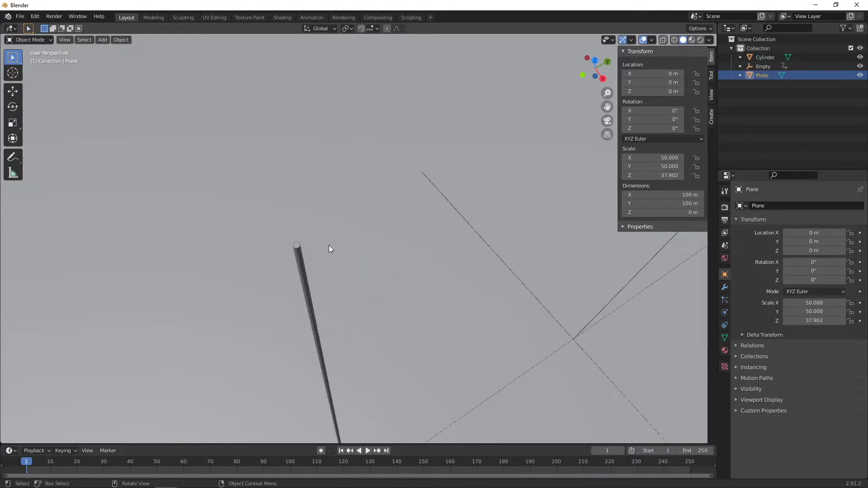
pyautogui.scroll(-2, 329, 245)
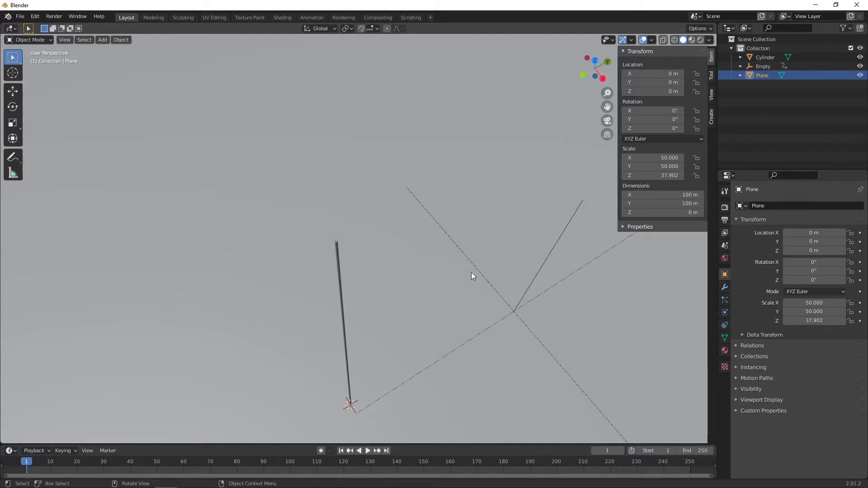
pyautogui.moveTo(489, 302); pyautogui.dragTo(395, 245, button='middle')
# - Set the cylinder's Z dimension to 1.5 m
pyautogui.click(339, 153)
pyautogui.scroll(-1, 395, 245)
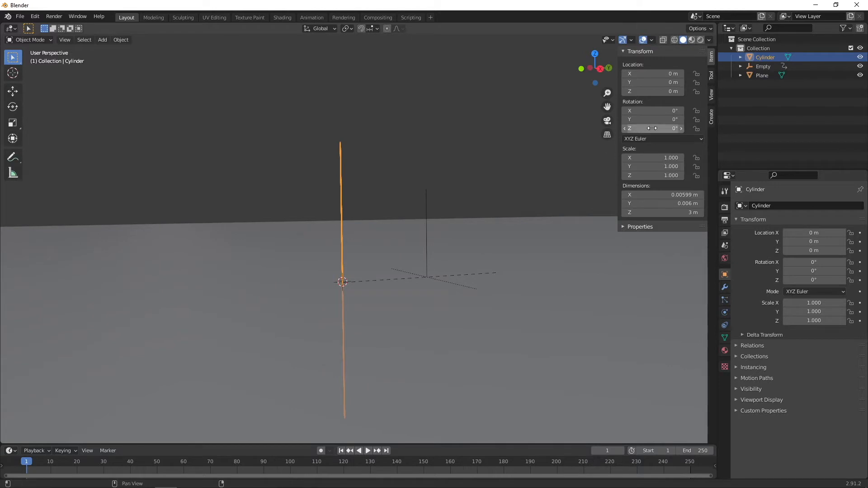
pyautogui.click(665, 212)
pyautogui.write('0')
pyautogui.press('Return')
pyautogui.moveTo(664, 213); pyautogui.dragTo(685, 212)
pyautogui.click(688, 209)
pyautogui.write('1.5')
pyautogui.press('Return')
pyautogui.scroll(4, 351, 264)
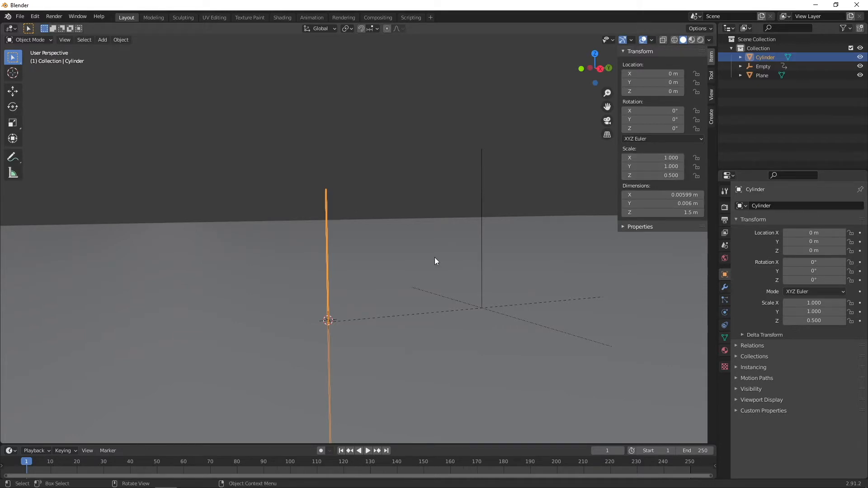
# - Apply the scale transform to the shortened cylinder
pyautogui.hotkey('ctrl', 'a')
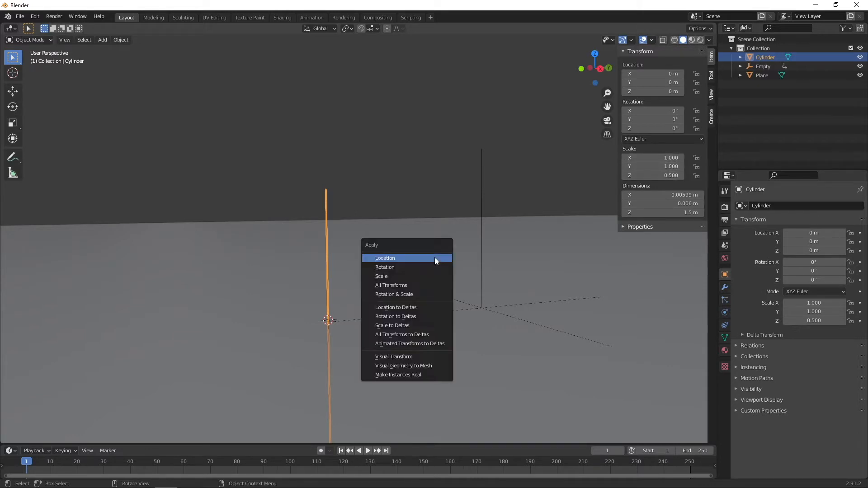
pyautogui.click(412, 277)
pyautogui.moveTo(366, 283); pyautogui.dragTo(343, 254, button='middle')
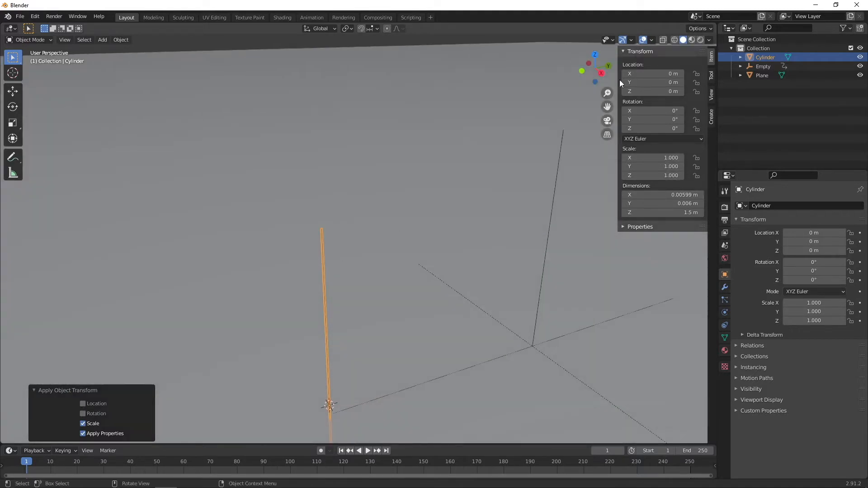
pyautogui.scroll(-3, 496, 229)
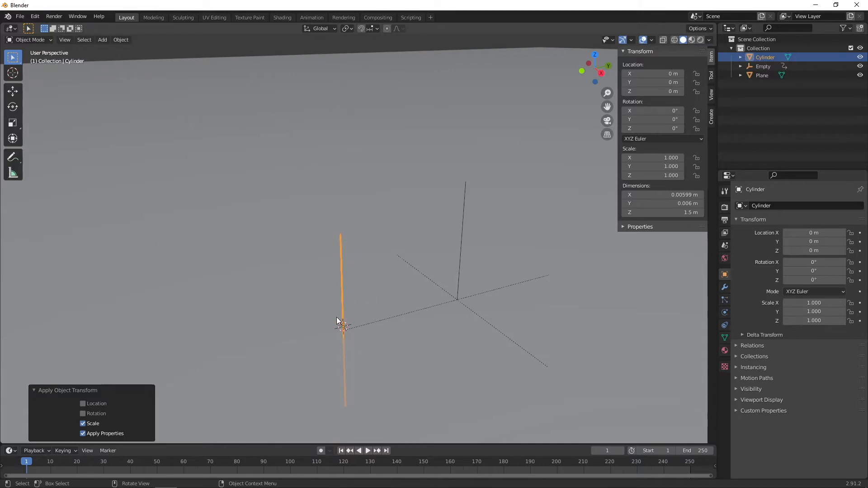
# - Play the animation to watch the empty circle around the cylinder, and stop the playback
pyautogui.click(369, 451)
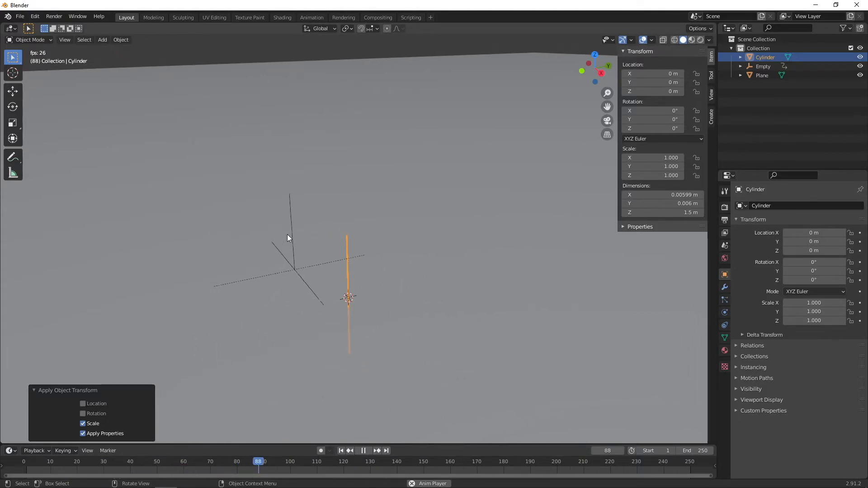
pyautogui.click(288, 236)
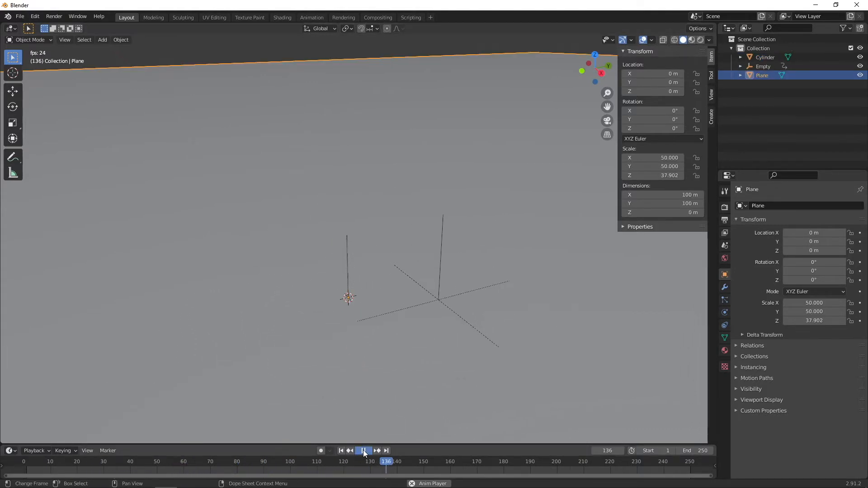
pyautogui.press('space')
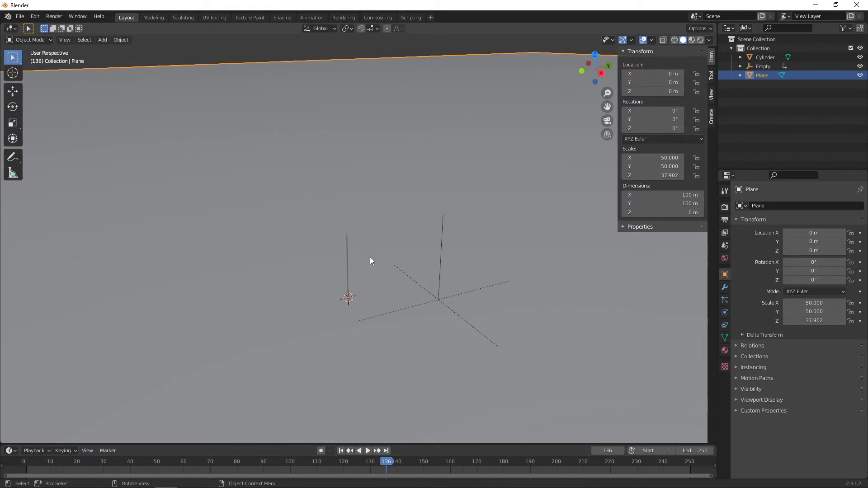
# - Select the cylinder's top end face in Edit Mode and snap the 3D cursor to it
pyautogui.click(348, 265)
pyautogui.scroll(6, 361, 254)
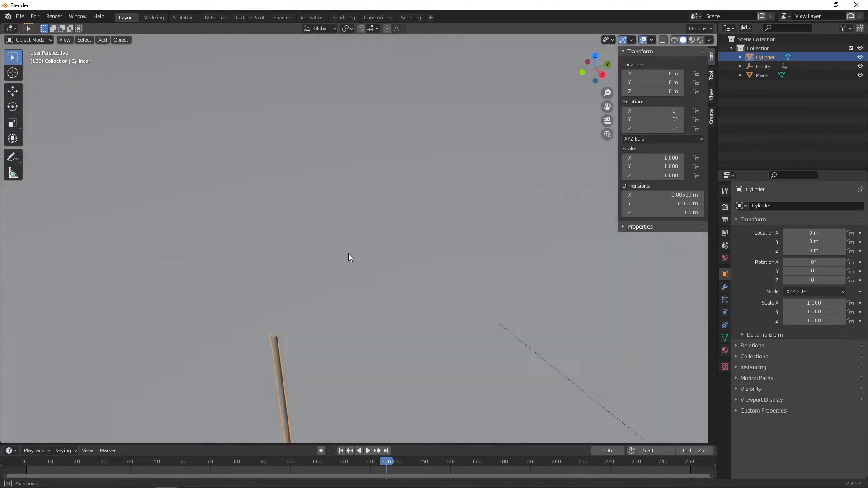
pyautogui.press('Tab')
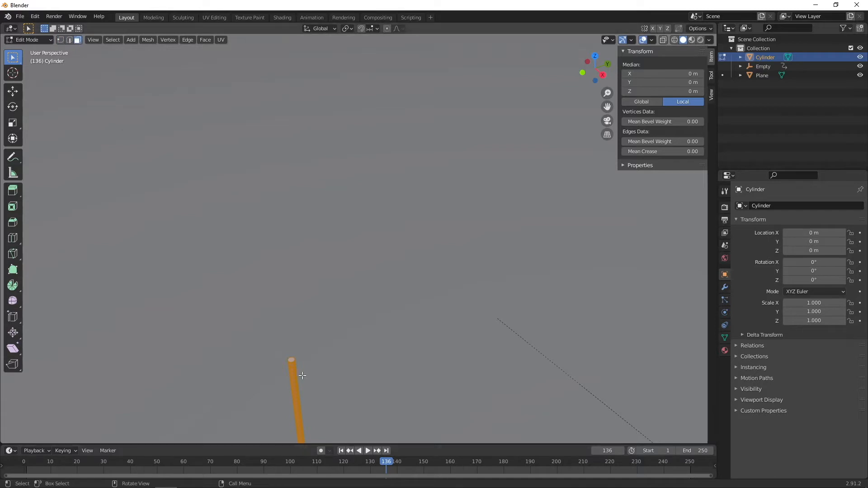
pyautogui.click(291, 360)
pyautogui.hotkey('shift', 'h')
pyautogui.keyDown('shift'); pyautogui.moveTo(327, 361); pyautogui.dragTo(364, 302, button='middle'); pyautogui.keyUp('shift')
pyautogui.keyDown('shift'); pyautogui.moveTo(354, 336); pyautogui.dragTo(361, 310, button='middle'); pyautogui.keyUp('shift')
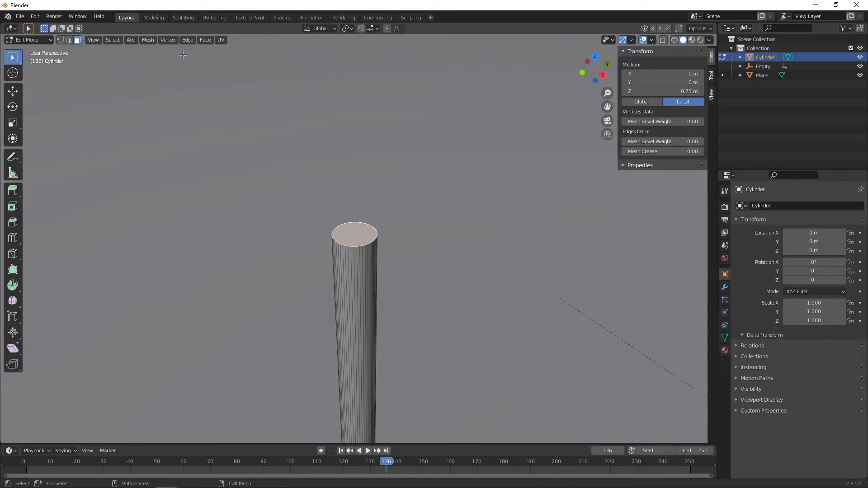
pyautogui.click(150, 40)
pyautogui.moveTo(158, 69)
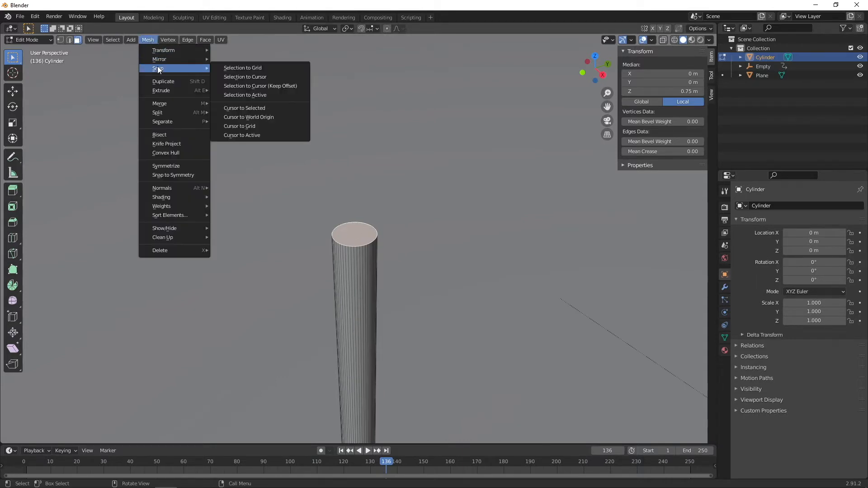
pyautogui.click(262, 107)
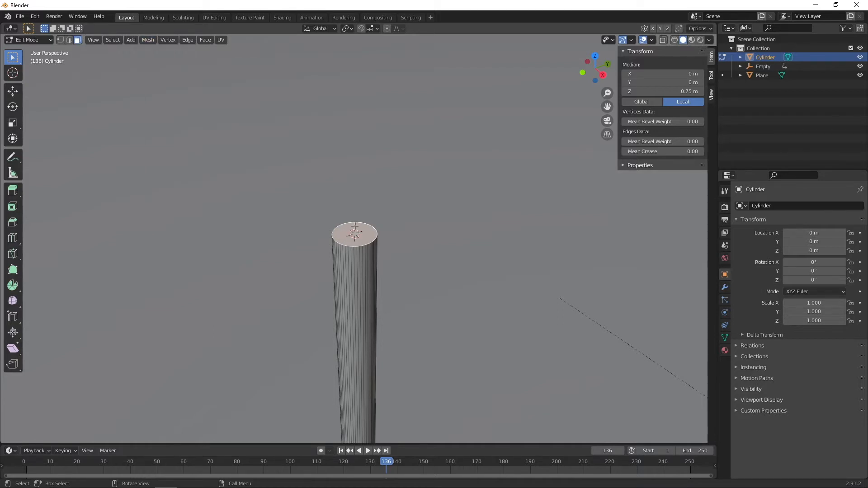
# - Back in Object Mode, set the cylinder's origin to the 3D cursor
pyautogui.press('Tab')
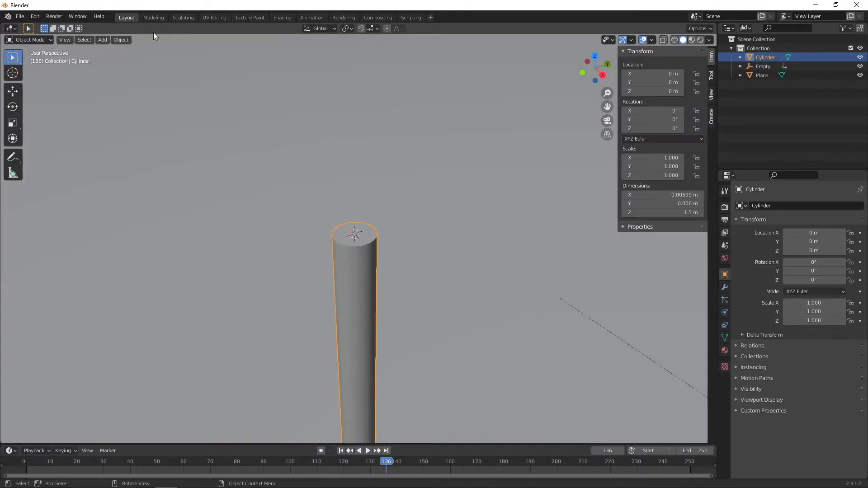
pyautogui.click(121, 40)
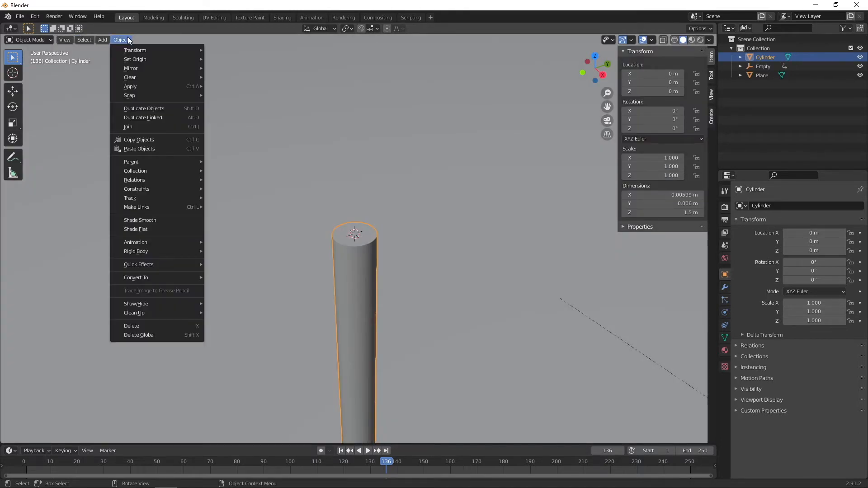
pyautogui.moveTo(136, 60)
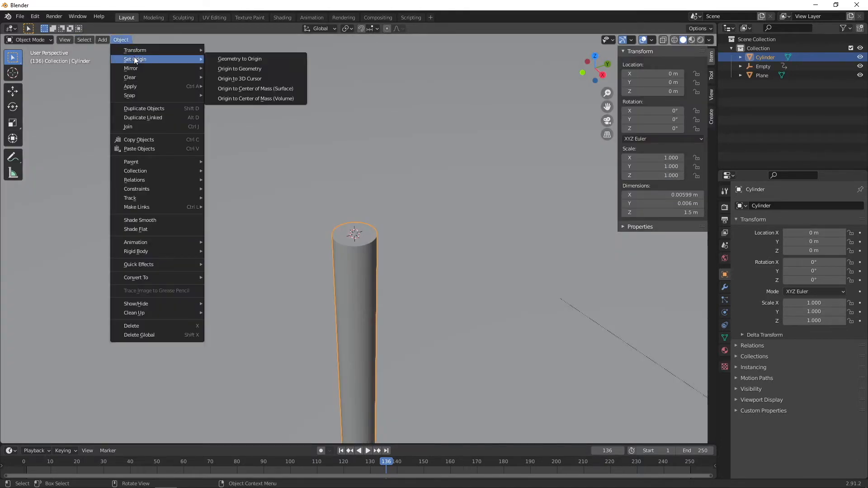
pyautogui.click(261, 82)
# - Try rotating the cylinder about its new origin at the top end, and cancel the rotation
pyautogui.scroll(-3, 448, 310)
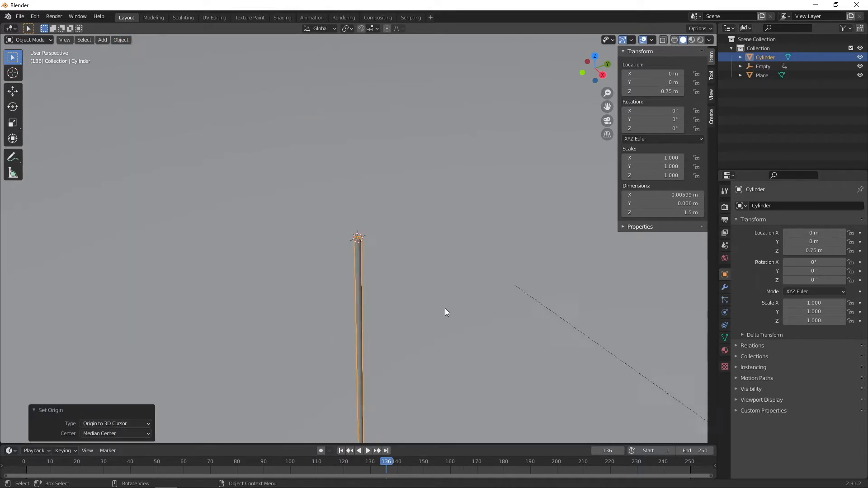
pyautogui.scroll(-4, 440, 309)
pyautogui.scroll(-5, 435, 304)
pyautogui.moveTo(440, 318); pyautogui.dragTo(423, 269, button='middle')
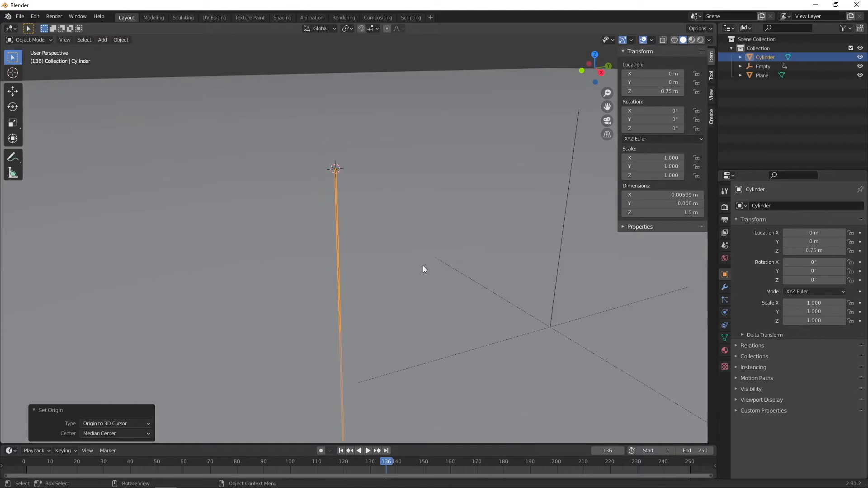
pyautogui.press('r')
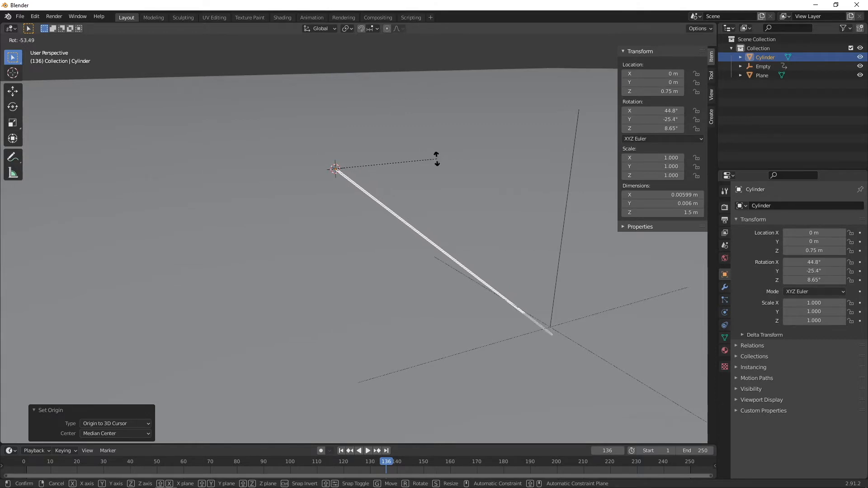
pyautogui.press('Escape')
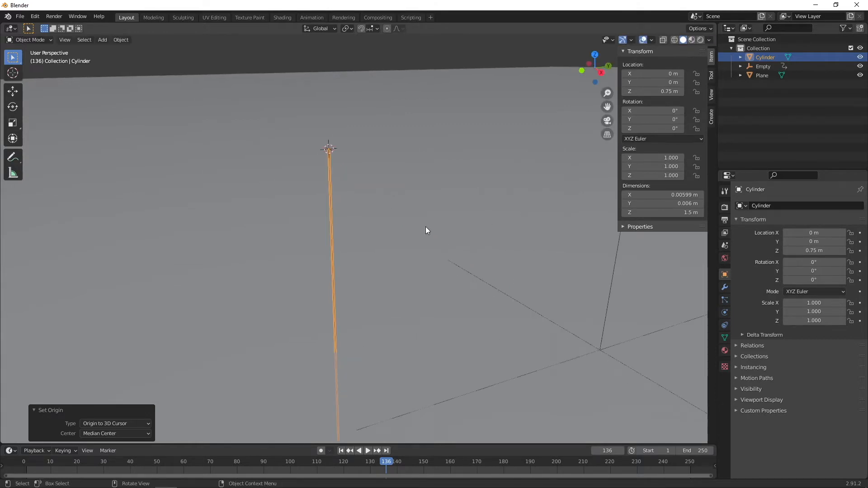
# - Snap the 3D cursor back to the world origin
pyautogui.click(122, 40)
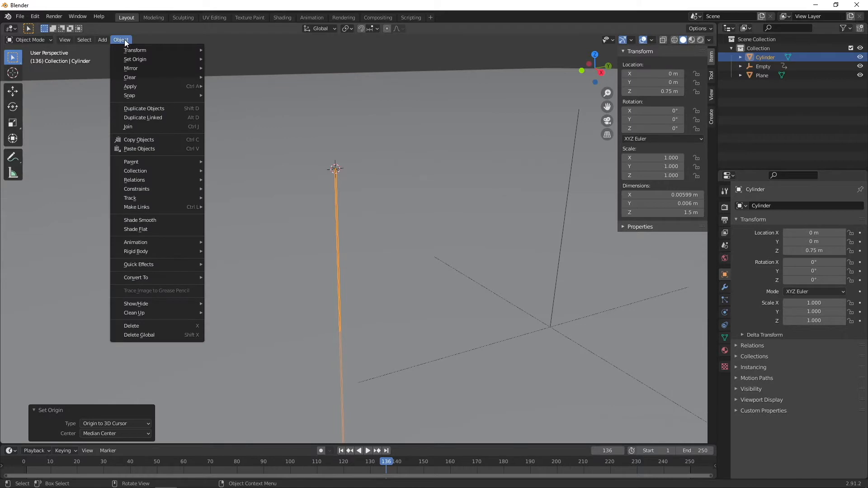
pyautogui.moveTo(140, 96)
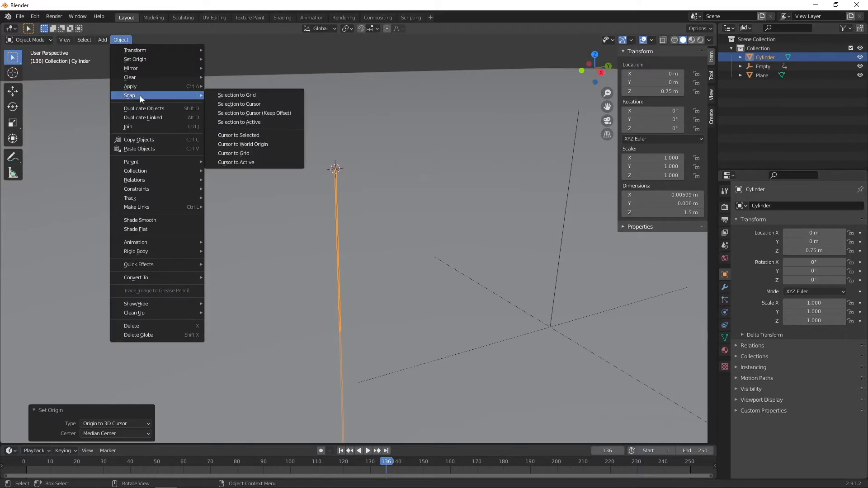
pyautogui.click(275, 145)
# - Raise the cylinder so its base stands on the ground plane by setting its Z location to 1.5 m
pyautogui.scroll(-3, 356, 302)
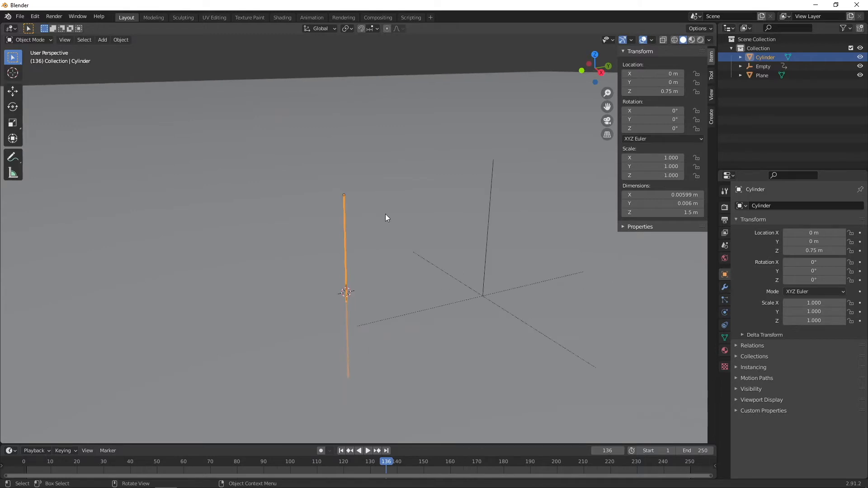
pyautogui.press('g')
pyautogui.press('z')
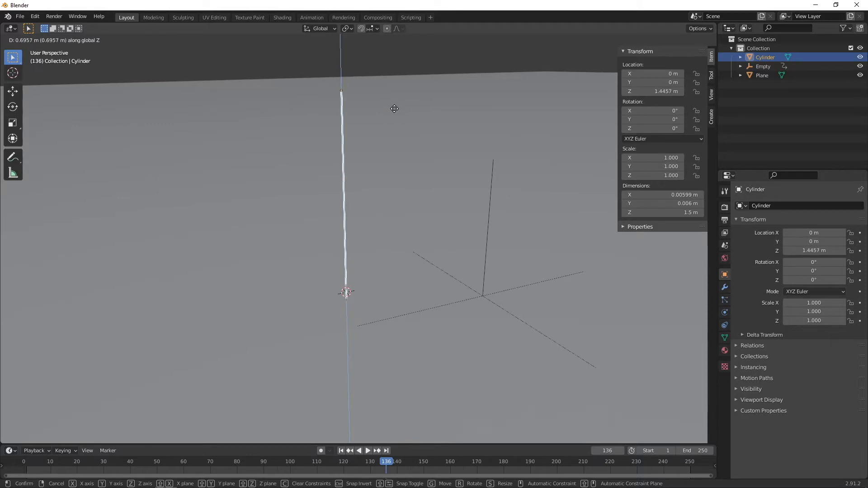
pyautogui.rightClick(396, 101)
pyautogui.click(665, 91)
pyautogui.write('1.5')
pyautogui.press('Return')
pyautogui.moveTo(321, 316); pyautogui.dragTo(388, 269, button='middle')
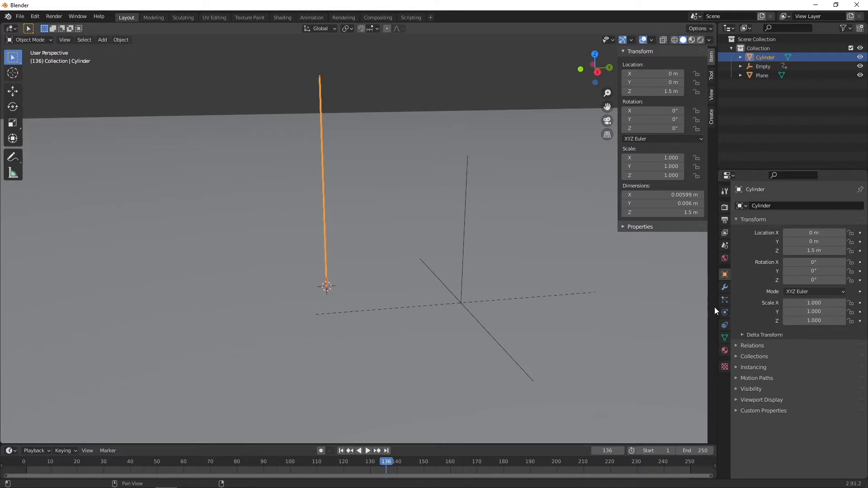
# - Add a Damped Track constraint to the cylinder with Empty as the target and -Z as the track axis
pyautogui.click(725, 313)
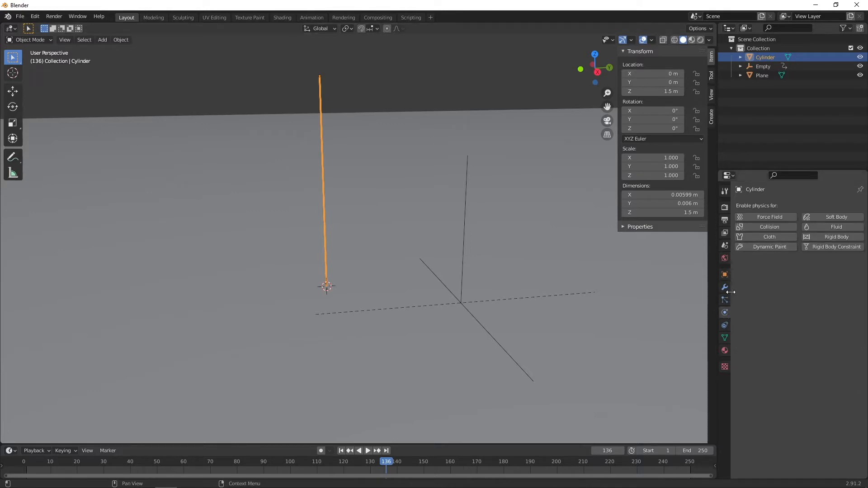
pyautogui.click(724, 325)
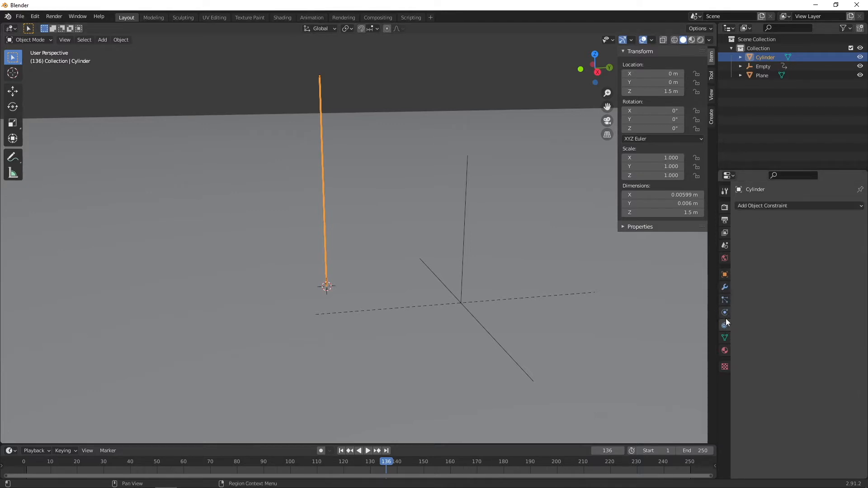
pyautogui.click(775, 208)
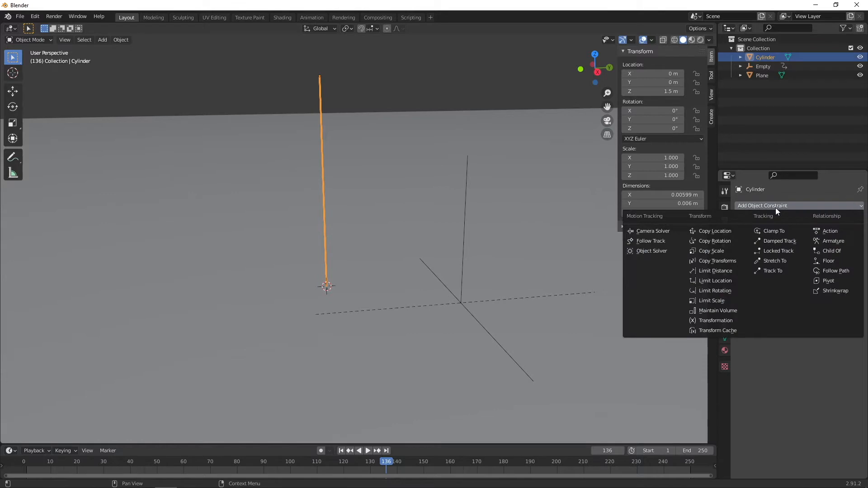
pyautogui.click(782, 240)
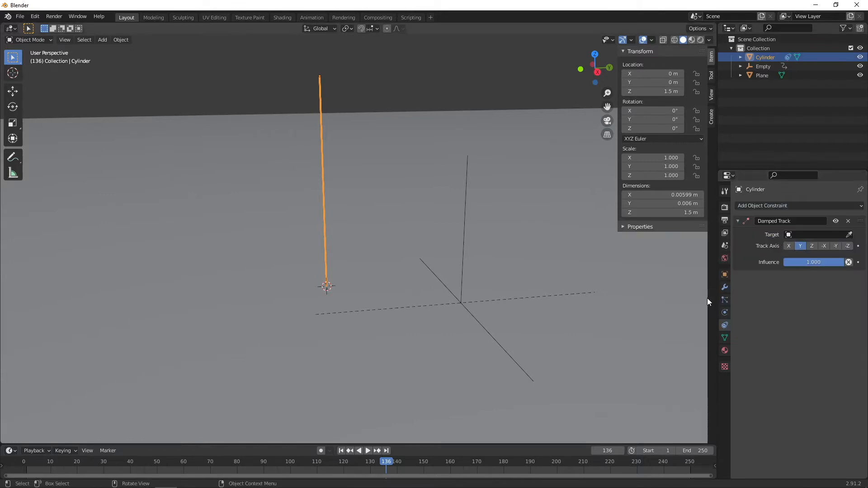
pyautogui.click(806, 234)
pyautogui.click(797, 256)
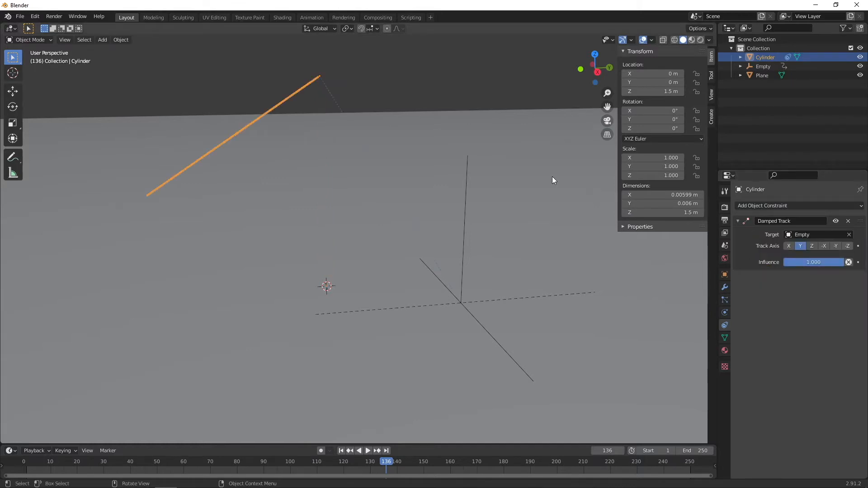
pyautogui.click(847, 246)
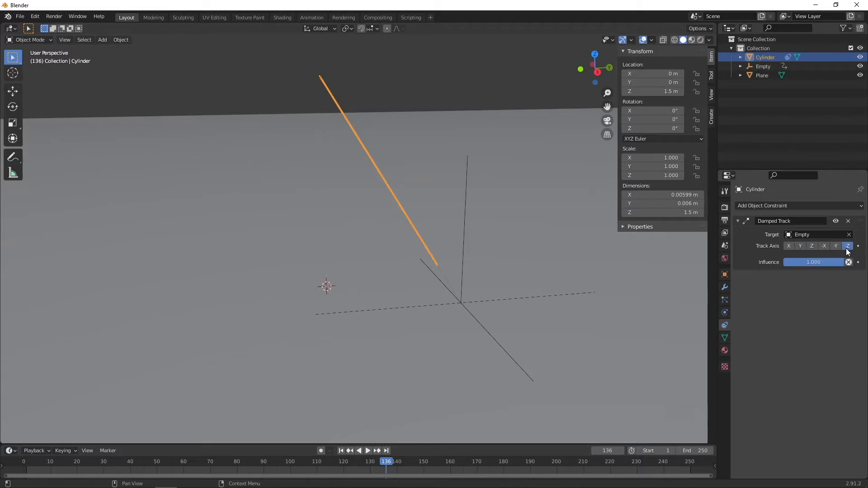
# - Set the transform orientation to Local and extend the cylinder's lower end face to the empty, at about -1.84 m on local Z
pyautogui.moveTo(399, 251); pyautogui.dragTo(419, 272, button='middle')
pyautogui.click(411, 259)
pyautogui.click(409, 260)
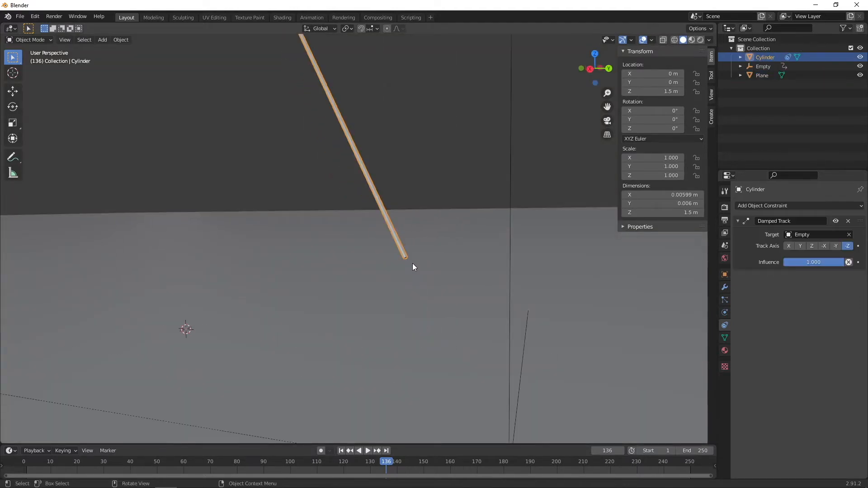
pyautogui.press('Tab')
pyautogui.moveTo(421, 268); pyautogui.dragTo(374, 239, button='middle')
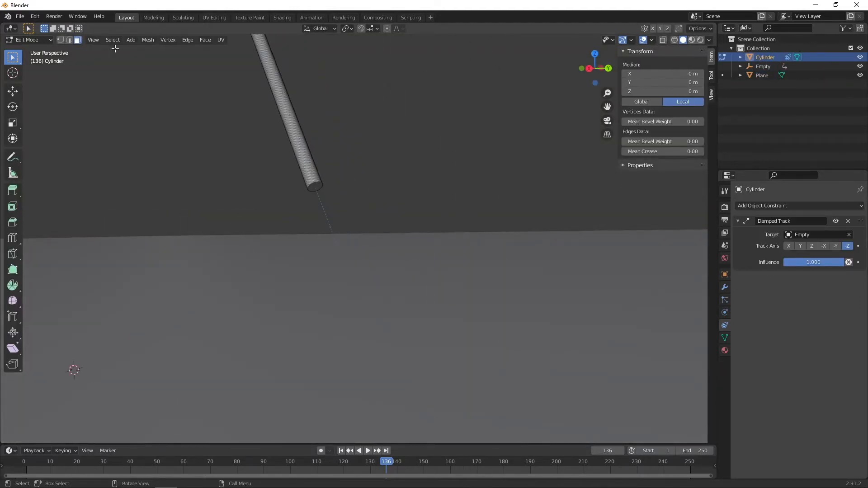
pyautogui.click(317, 188)
pyautogui.scroll(-3, 344, 190)
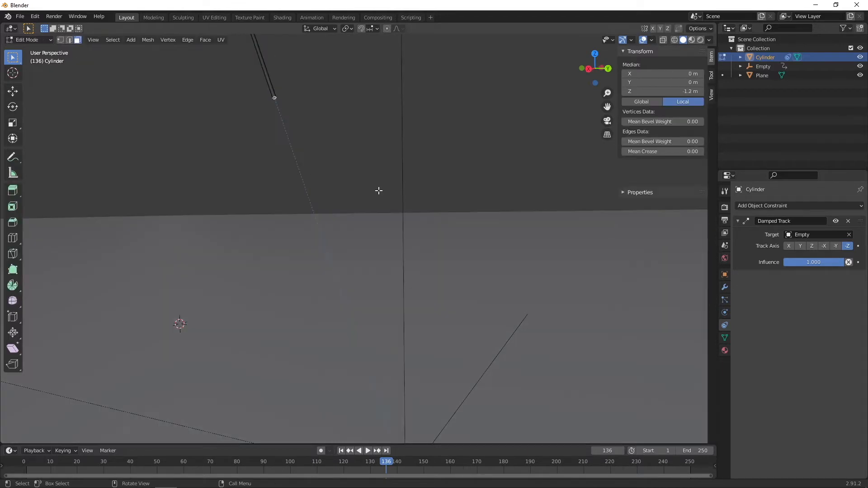
pyautogui.scroll(4, 362, 190)
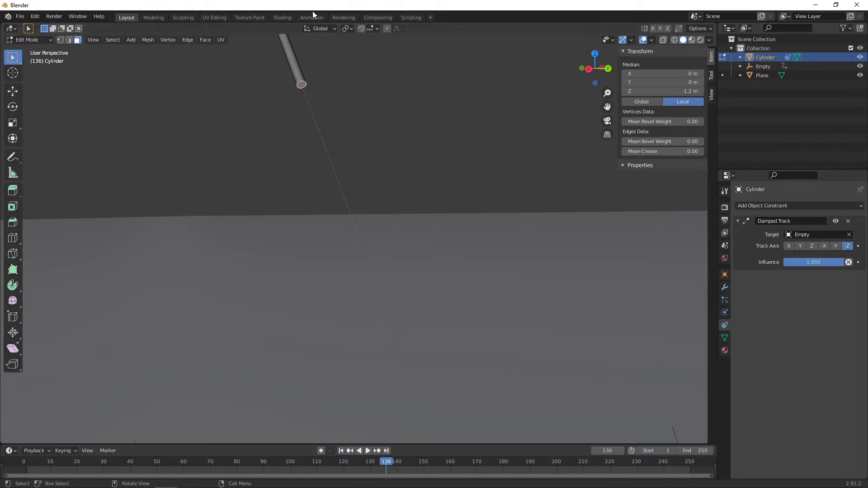
pyautogui.click(318, 28)
pyautogui.click(311, 66)
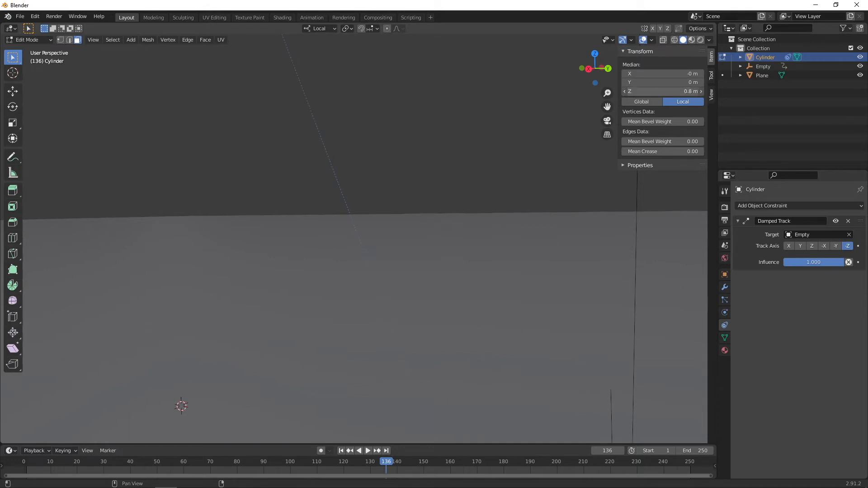
pyautogui.moveTo(662, 91)
pyautogui.mouseDown()
pyautogui.moveTo(633, 91)
pyautogui.moveTo(687, 91)
pyautogui.moveTo(651, 91)
pyautogui.mouseUp()
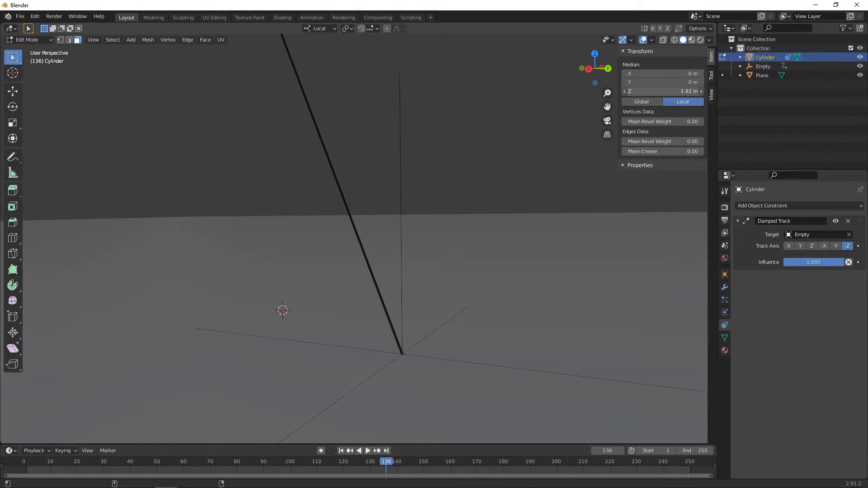
pyautogui.moveTo(492, 155); pyautogui.dragTo(473, 163, button='middle')
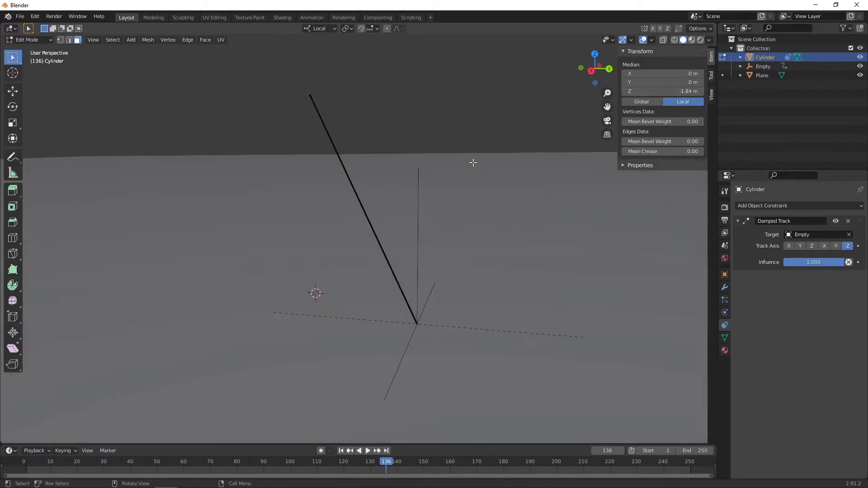
pyautogui.press('Tab')
# - Play the animation from the first frame to check how the cylinder follows the circling empty
pyautogui.click(463, 117)
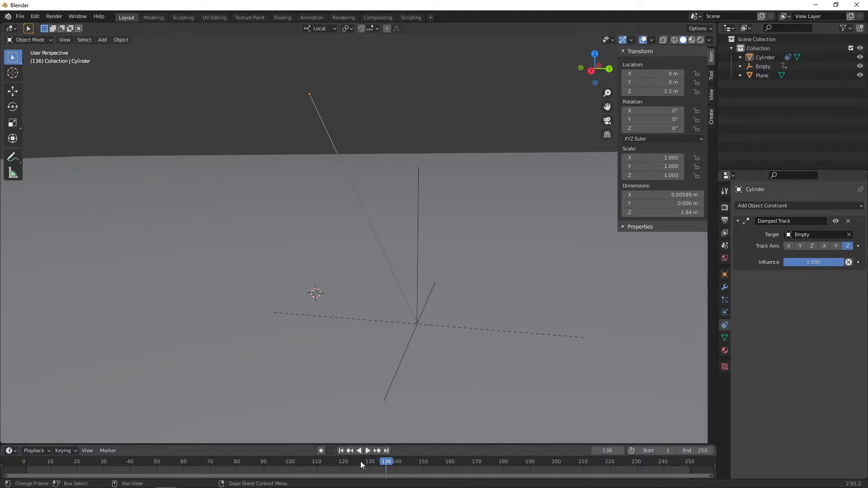
pyautogui.click(341, 451)
pyautogui.click(368, 451)
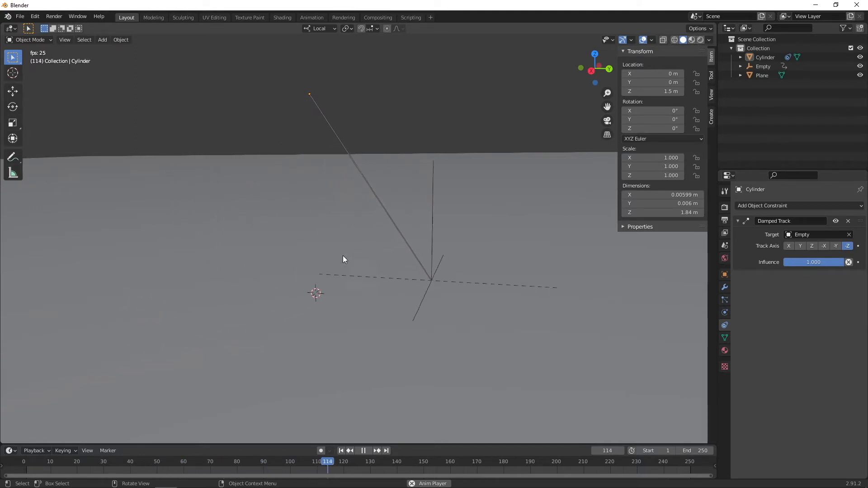
# - Stop the playback and enable Bloom, Screen Space Reflections and Motion Blur for Eevee, with Half Res Trace turned off
pyautogui.click(363, 451)
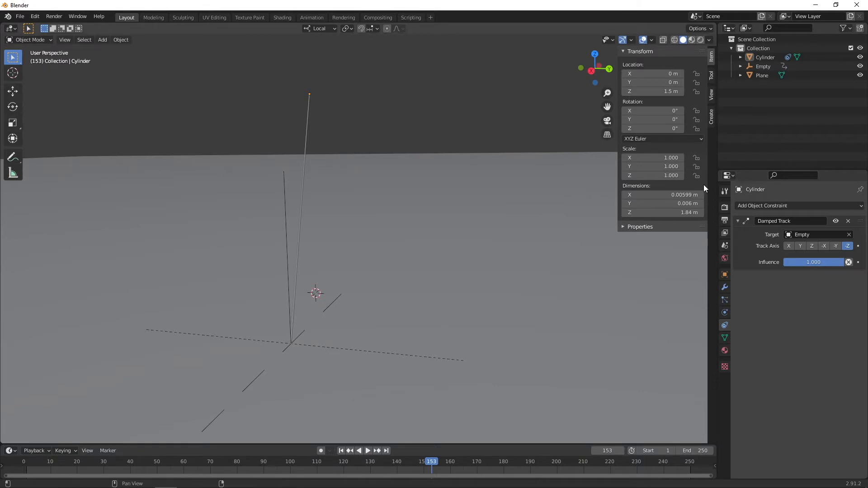
pyautogui.click(725, 207)
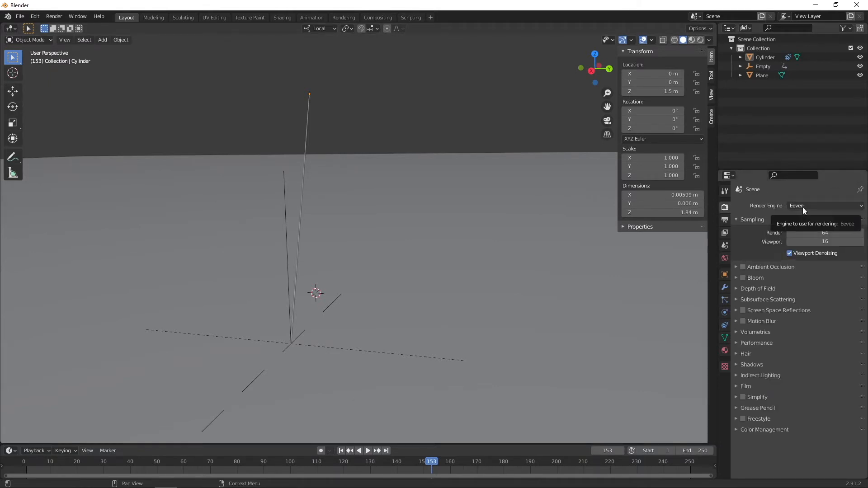
pyautogui.click(743, 278)
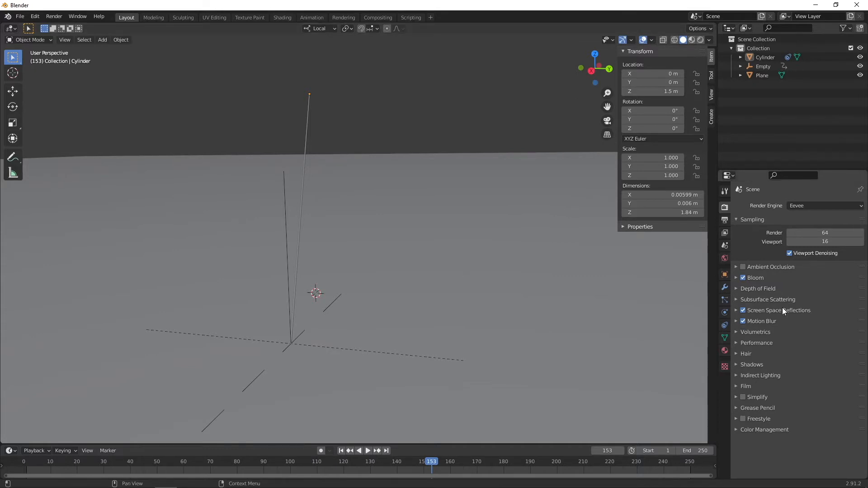
pyautogui.click(737, 311)
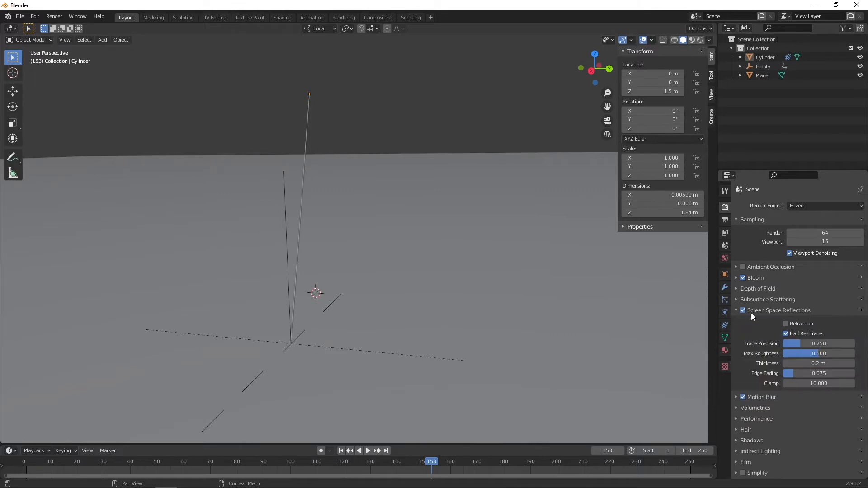
pyautogui.click(787, 334)
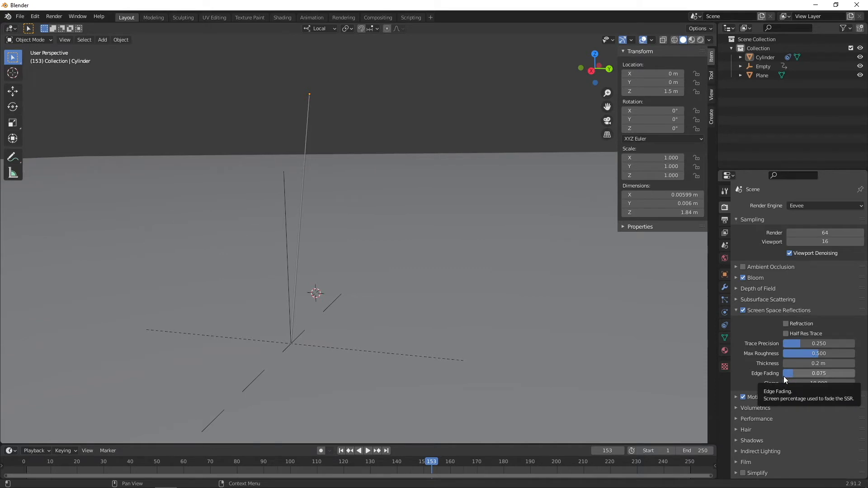
# - Select the cylinder and rename it Laser
pyautogui.click(431, 219)
pyautogui.click(309, 119)
pyautogui.click(324, 117)
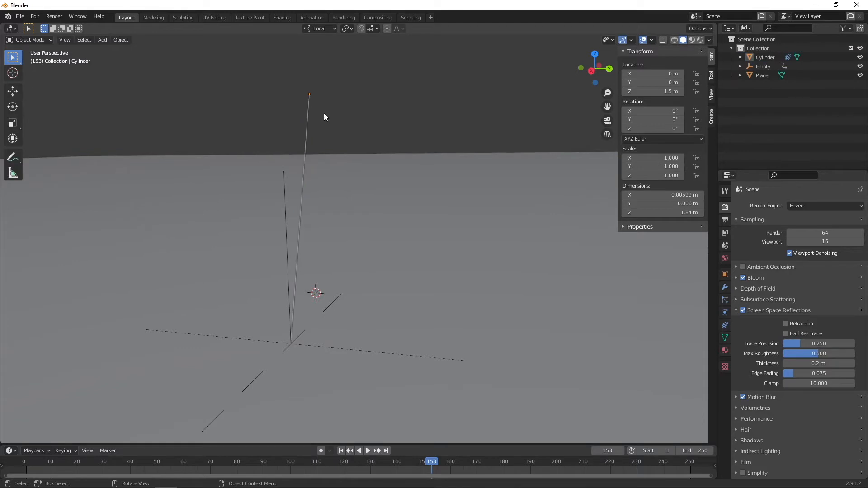
pyautogui.click(308, 121)
pyautogui.doubleClick(767, 58)
pyautogui.write('Laser')
pyautogui.press('Return')
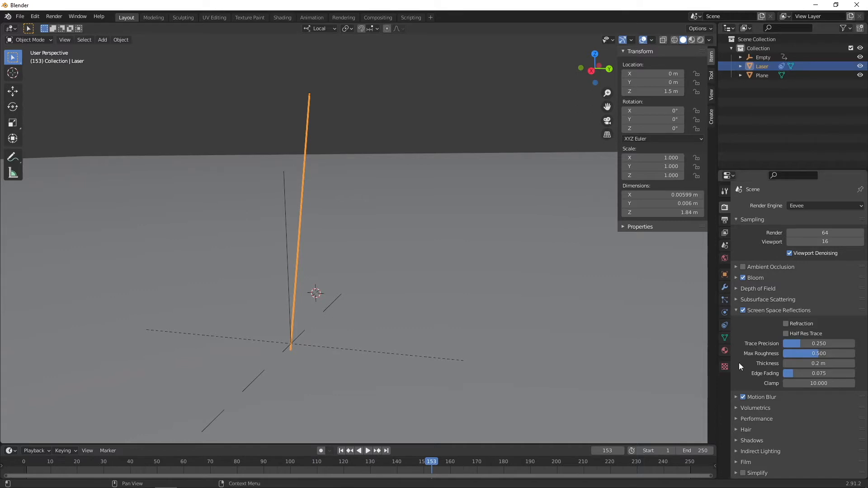
# - Give the laser a new material with an Emission surface and set its colour to pure red
pyautogui.click(724, 351)
pyautogui.click(809, 246)
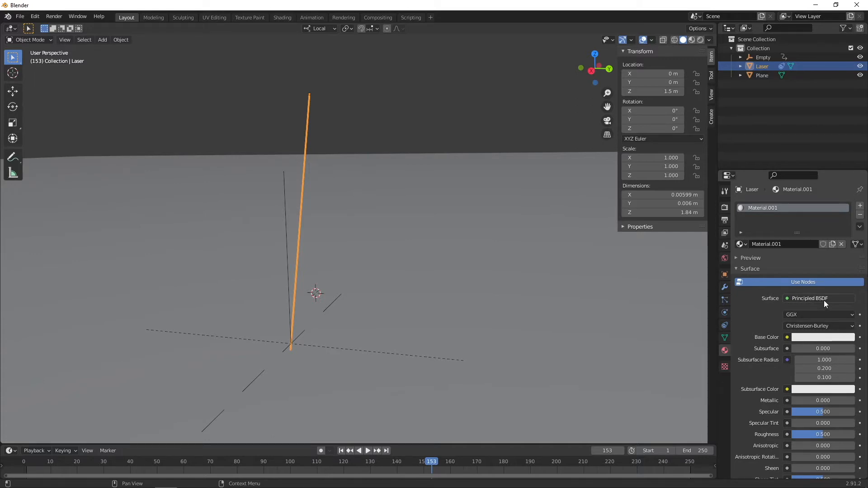
pyautogui.click(824, 300)
pyautogui.click(744, 119)
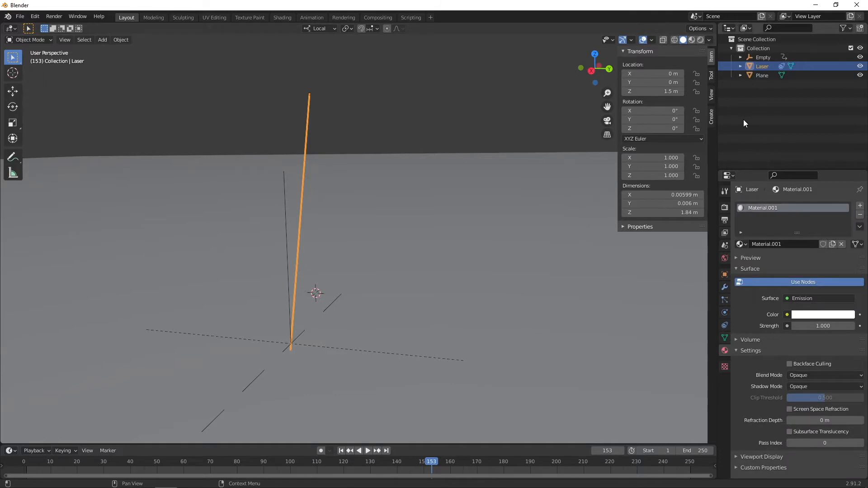
pyautogui.click(812, 316)
pyautogui.moveTo(807, 252); pyautogui.dragTo(806, 252)
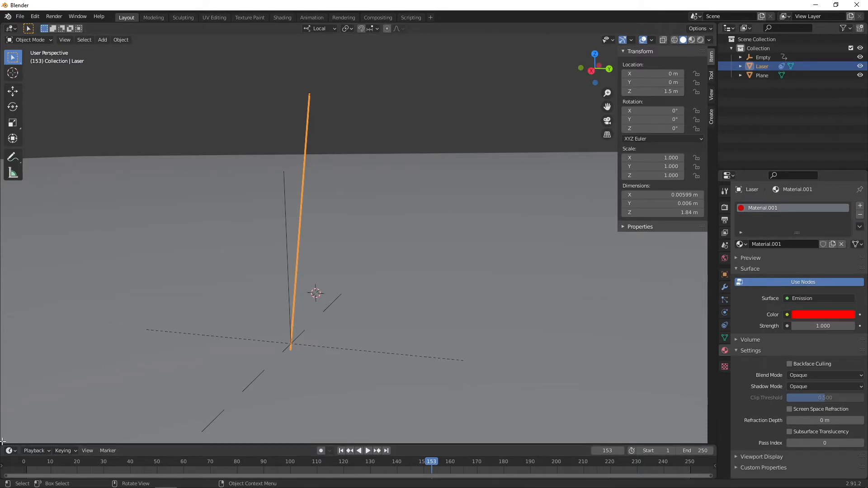
# - Enlarge the timeline area and turn it into a Shader Editor showing the laser's material nodes
pyautogui.moveTo(13, 445); pyautogui.dragTo(13, 302)
pyautogui.click(11, 308)
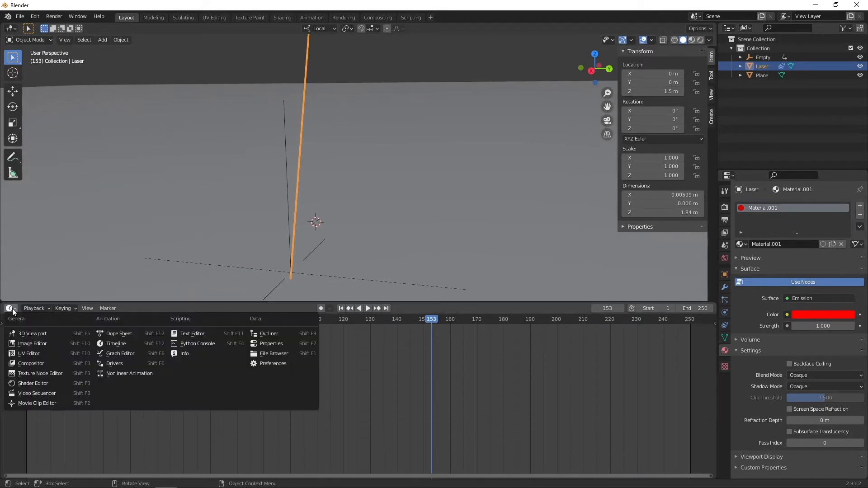
pyautogui.click(29, 383)
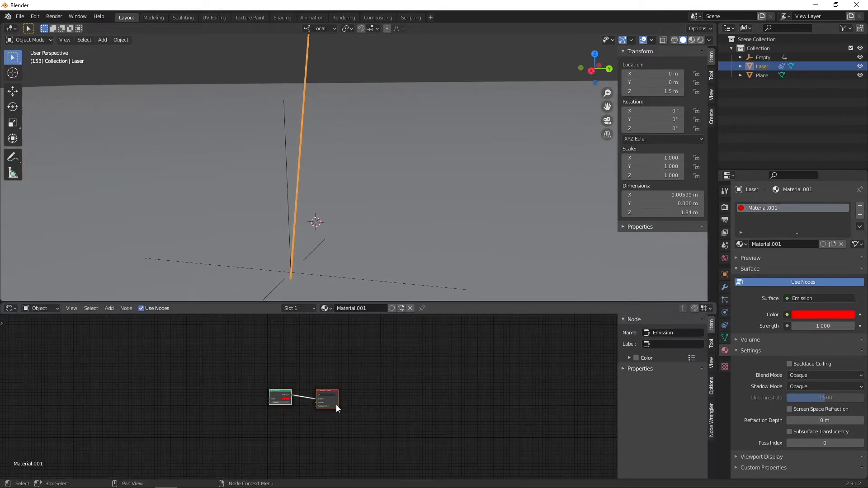
pyautogui.scroll(2, 312, 402)
pyautogui.moveTo(284, 409); pyautogui.dragTo(310, 403, button='middle')
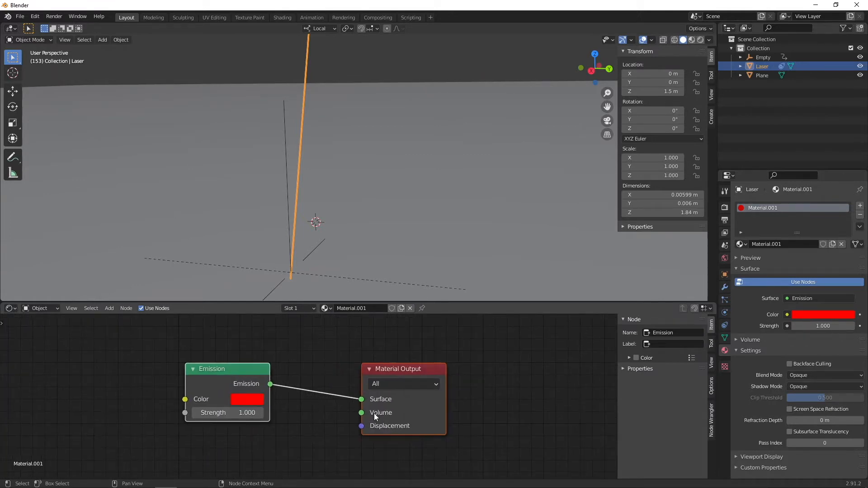
# - Show the viewport in rendered shading and set the laser's emission strength to 200
pyautogui.click(699, 40)
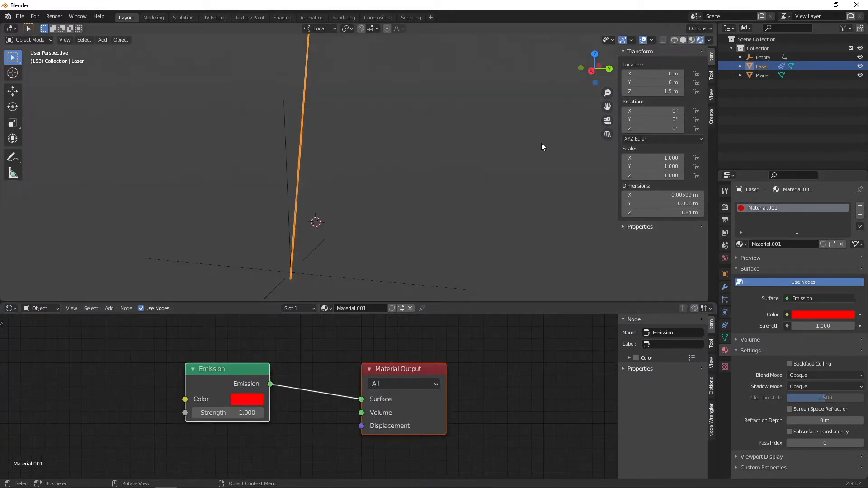
pyautogui.moveTo(228, 413); pyautogui.dragTo(282, 412)
pyautogui.click(206, 413)
pyautogui.write('200')
pyautogui.press('Return')
# - Select the plane and rename it Ground
pyautogui.click(353, 210)
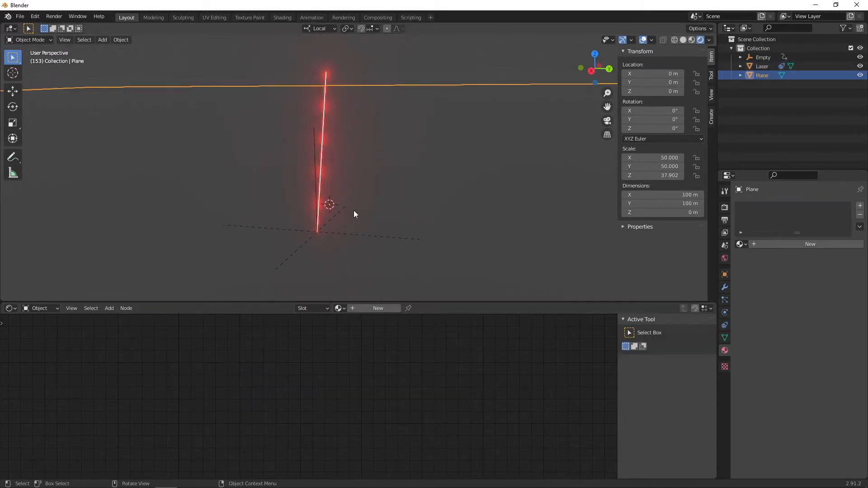
pyautogui.scroll(3, 276, 144)
pyautogui.moveTo(260, 63); pyautogui.dragTo(321, 122, button='middle')
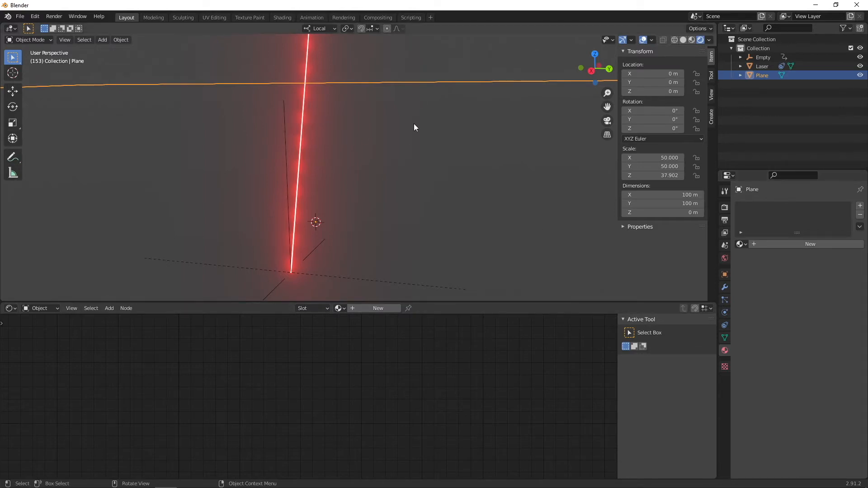
pyautogui.doubleClick(761, 74)
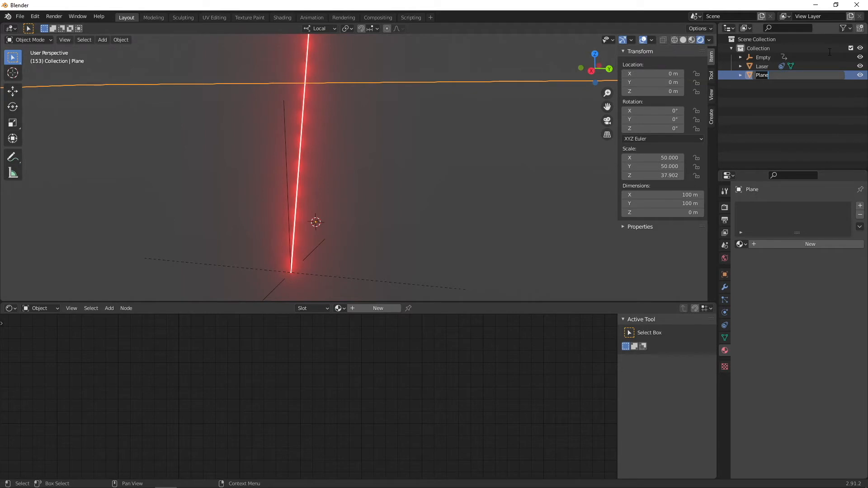
pyautogui.write('Ground')
pyautogui.press('Return')
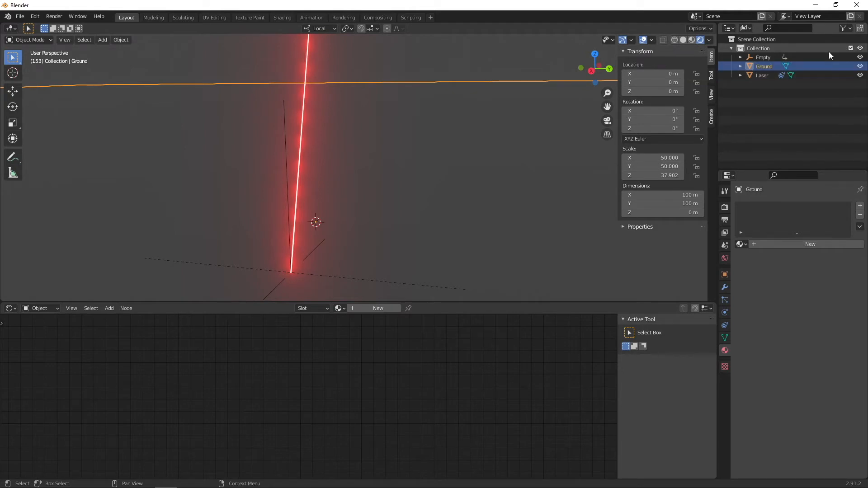
# - Give the ground a new material and connect the Fac output of a Noise Texture node to the Principled BSDF roughness
pyautogui.click(791, 246)
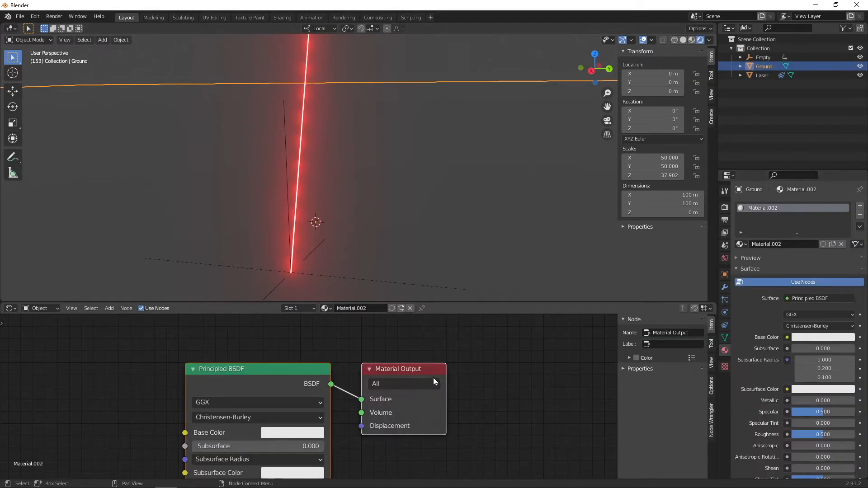
pyautogui.scroll(-3, 433, 377)
pyautogui.moveTo(425, 384); pyautogui.dragTo(445, 336, button='middle')
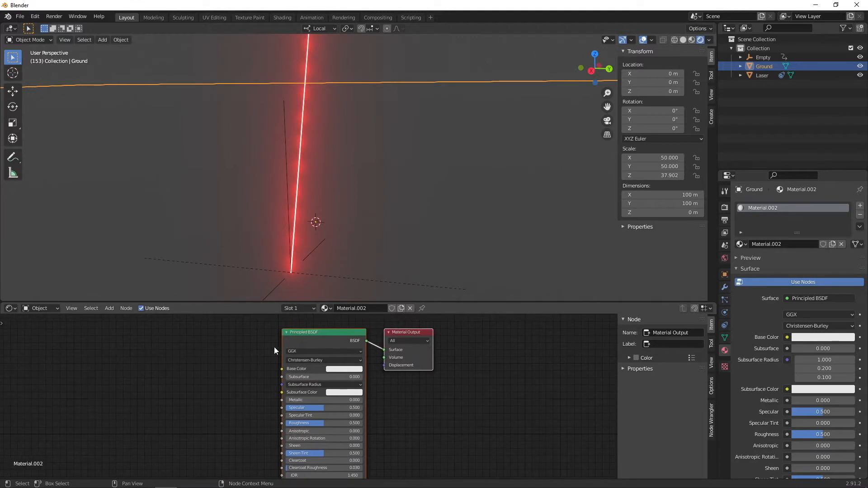
pyautogui.scroll(2, 278, 361)
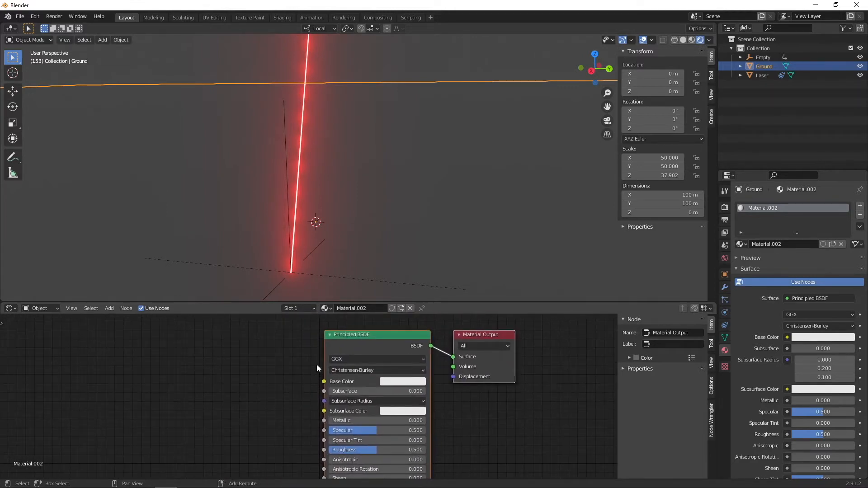
pyautogui.hotkey('shift', 'a')
pyautogui.click(317, 364)
pyautogui.write('nois')
pyautogui.press('Return')
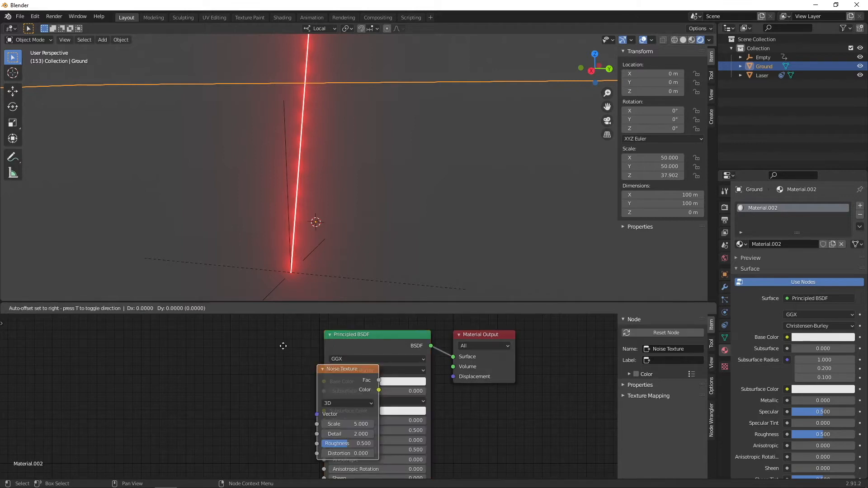
pyautogui.click(190, 358)
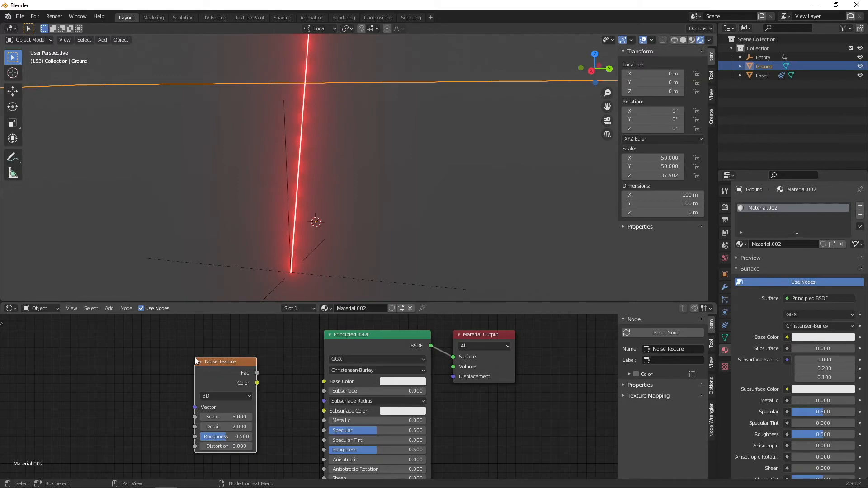
pyautogui.scroll(-1, 275, 371)
pyautogui.moveTo(274, 368); pyautogui.dragTo(262, 350, button='middle')
pyautogui.moveTo(247, 345); pyautogui.dragTo(298, 407)
# - Add a Texture Coordinate node and connect its Object output to the Noise Texture's Vector input
pyautogui.scroll(-1, 231, 419)
pyautogui.moveTo(204, 403); pyautogui.dragTo(339, 403, button='middle')
pyautogui.hotkey('shift', 'a')
pyautogui.moveTo(339, 404)
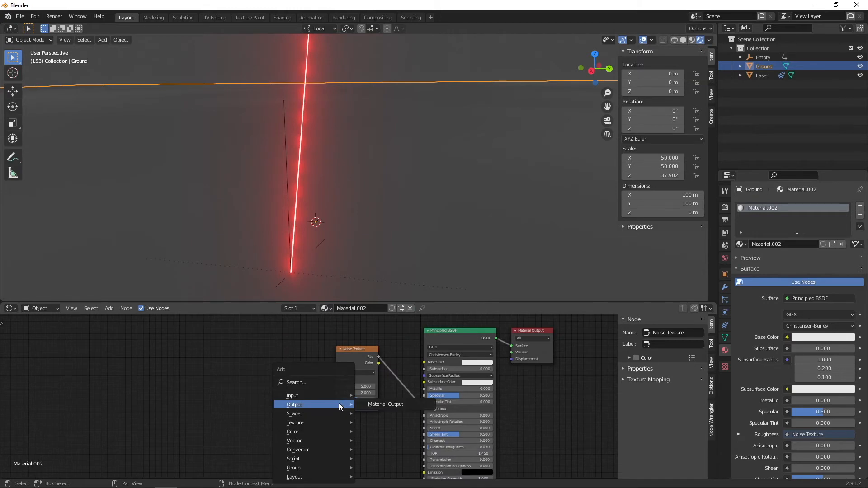
pyautogui.write('s')
pyautogui.write('te')
pyautogui.write('xt')
pyautogui.press('Return')
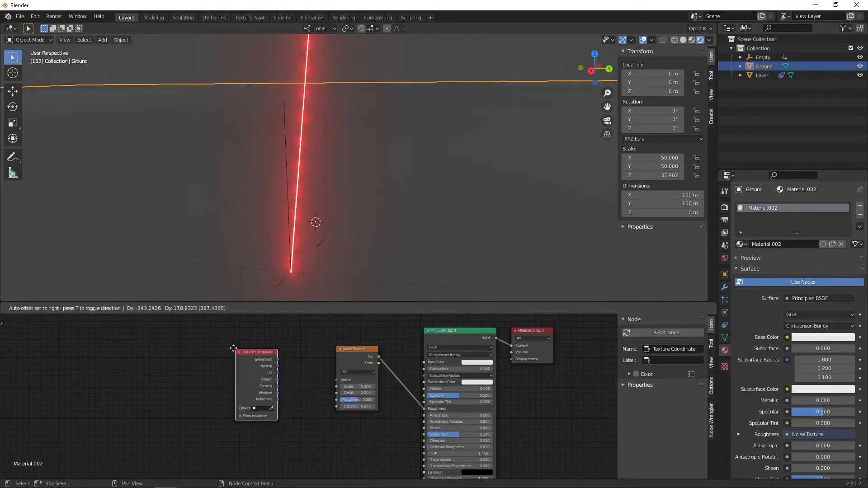
pyautogui.moveTo(265, 377); pyautogui.dragTo(337, 380)
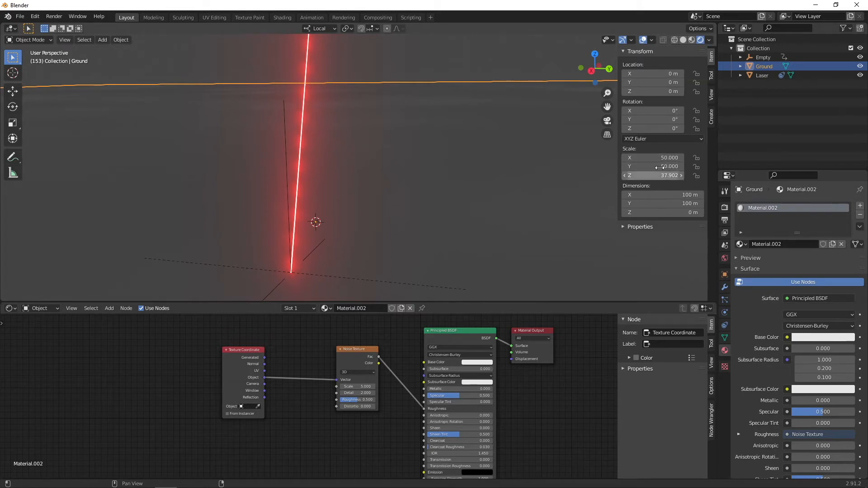
# - Apply the ground plane's scale so the noise pattern maps at true size
pyautogui.hotkey('ctrl', 'a')
pyautogui.click(489, 180)
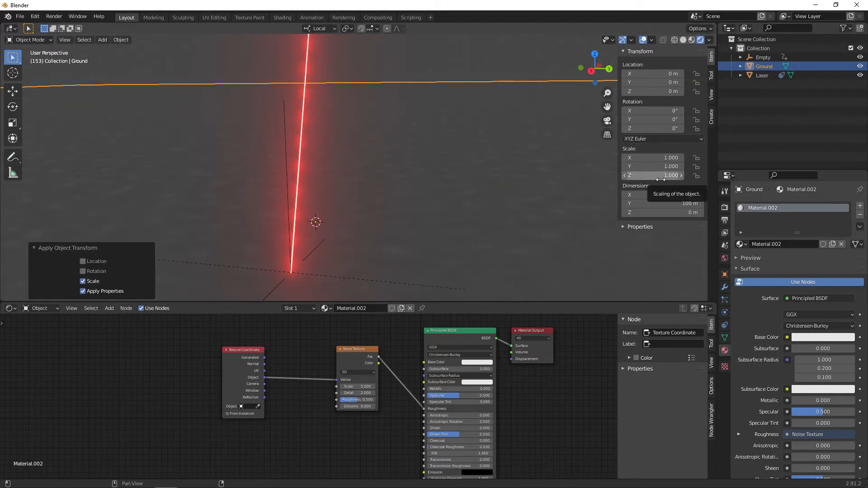
pyautogui.moveTo(390, 205); pyautogui.dragTo(344, 179, button='middle')
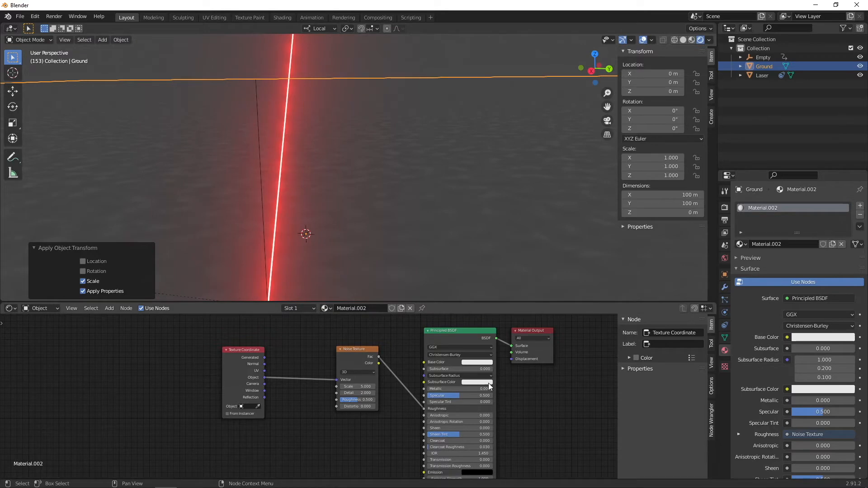
# - Darken the ground material's base colour to a dark grey with a value of about 0.27
pyautogui.scroll(1, 508, 405)
pyautogui.click(516, 353)
pyautogui.moveTo(568, 248); pyautogui.dragTo(567, 286)
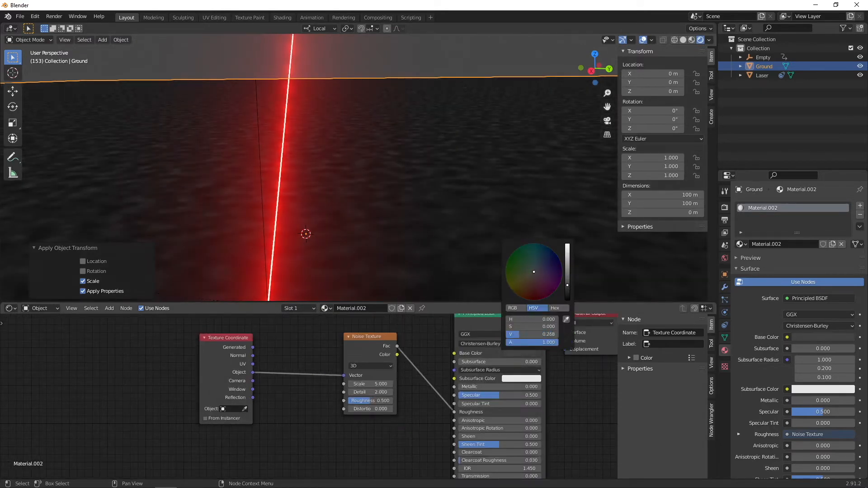
pyautogui.scroll(-2, 444, 261)
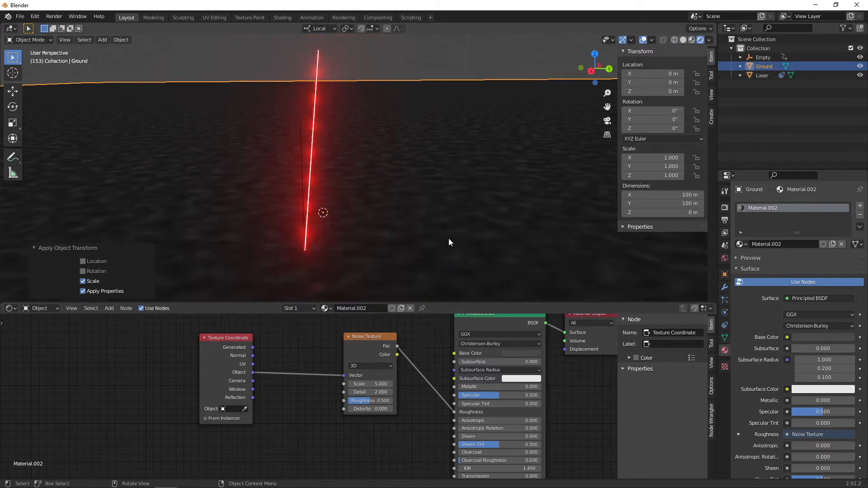
# - Raise the ground material's Metallic value to about 0.886
pyautogui.scroll(3, 367, 454)
pyautogui.moveTo(398, 439); pyautogui.dragTo(340, 416, button='middle')
pyautogui.moveTo(422, 383)
pyautogui.mouseDown()
pyautogui.moveTo(528, 384)
pyautogui.moveTo(510, 384)
pyautogui.mouseUp()
pyautogui.scroll(-2, 392, 411)
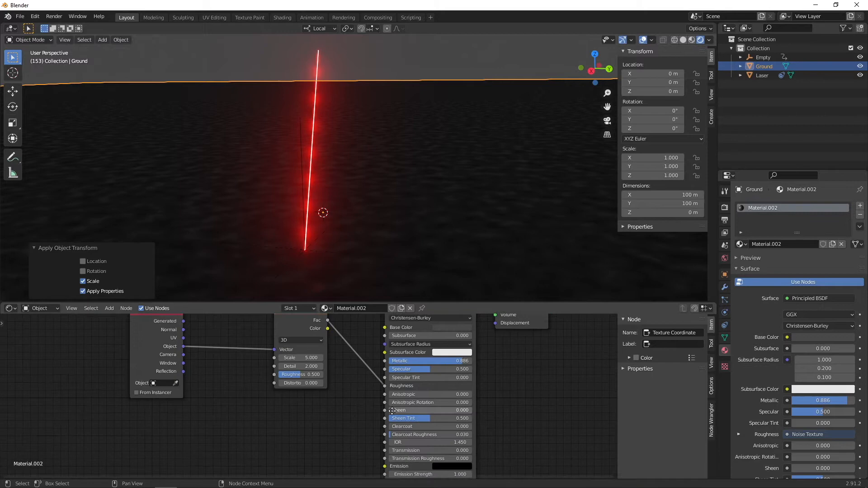
pyautogui.moveTo(303, 434); pyautogui.dragTo(346, 440, button='middle')
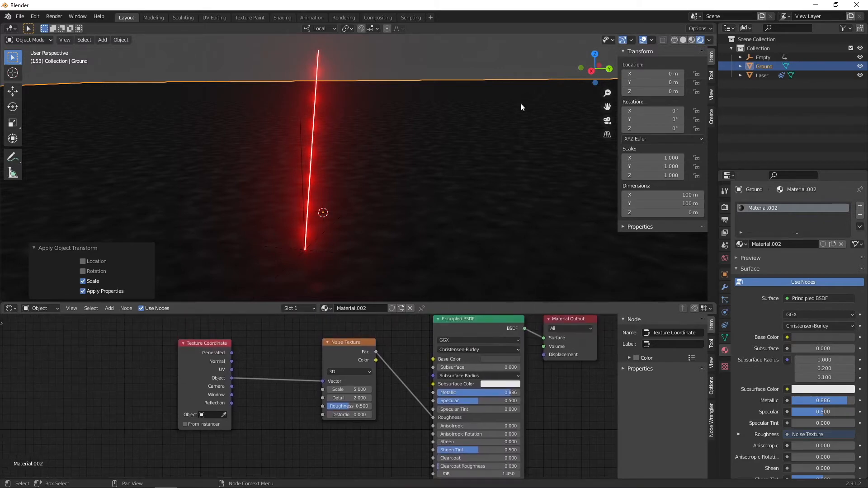
# - Switch the viewport to solid shading, select the laser, and change the node editor area into a Timeline
pyautogui.click(684, 40)
pyautogui.click(310, 194)
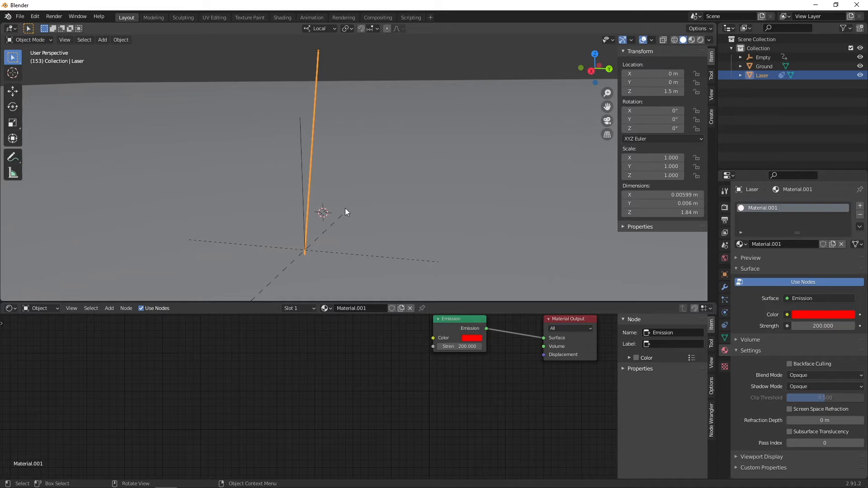
pyautogui.moveTo(411, 396); pyautogui.dragTo(341, 434, button='middle')
pyautogui.scroll(2, 341, 430)
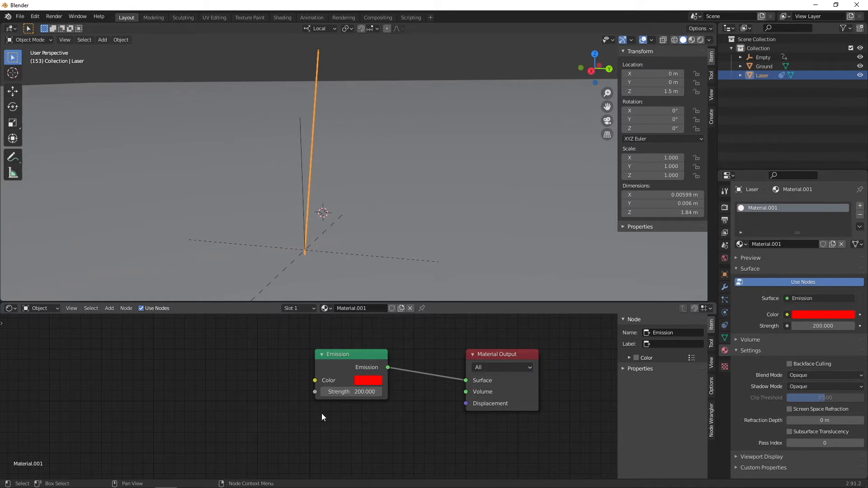
pyautogui.click(9, 309)
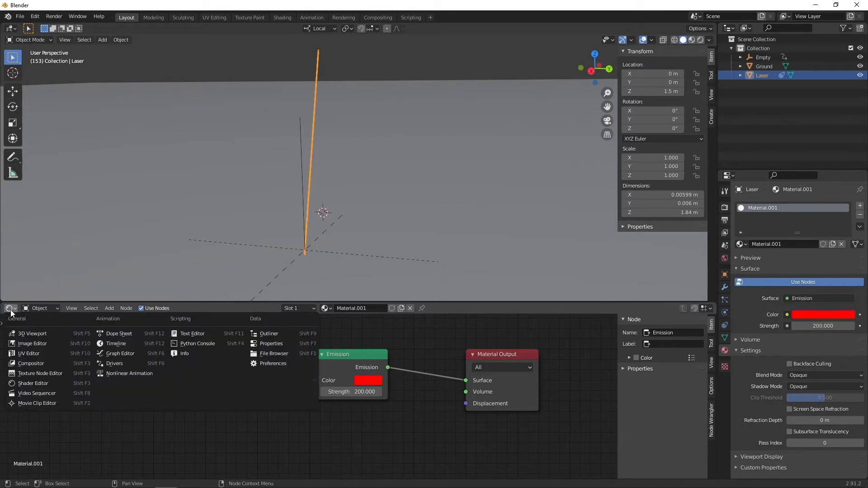
pyautogui.click(104, 344)
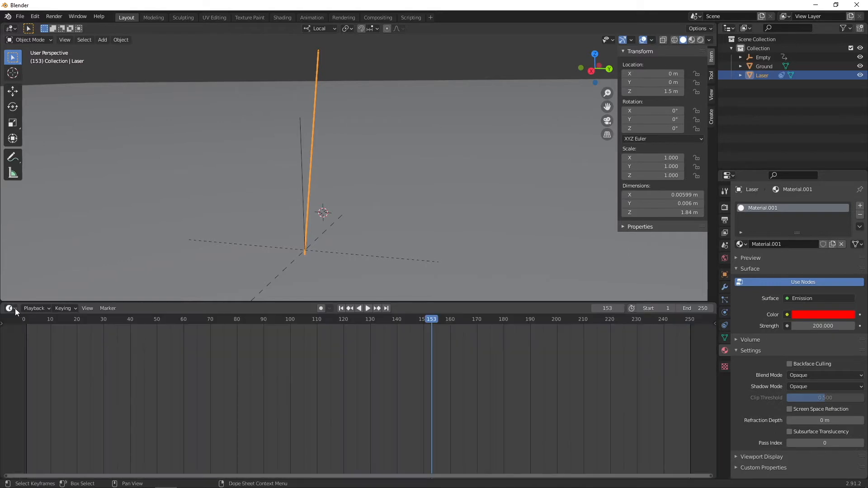
# - Scrub the animation in top view to frame 125 and keyframe the laser material's emission Strength at 200
pyautogui.moveTo(434, 321); pyautogui.dragTo(25, 328)
pyautogui.moveTo(432, 165); pyautogui.dragTo(492, 223, button='middle')
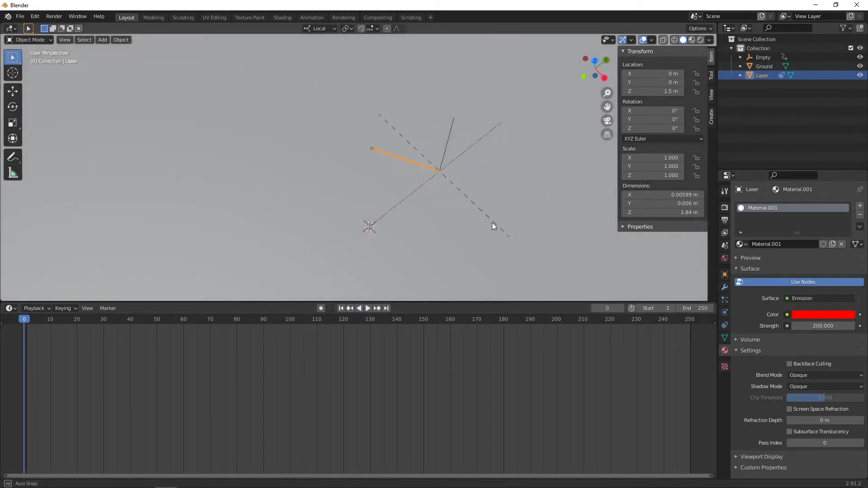
pyautogui.click(600, 52)
pyautogui.scroll(2, 400, 194)
pyautogui.keyDown('shift'); pyautogui.moveTo(466, 140); pyautogui.dragTo(382, 210, button='middle'); pyautogui.keyUp('shift')
pyautogui.scroll(-2, 382, 211)
pyautogui.scroll(1, 359, 205)
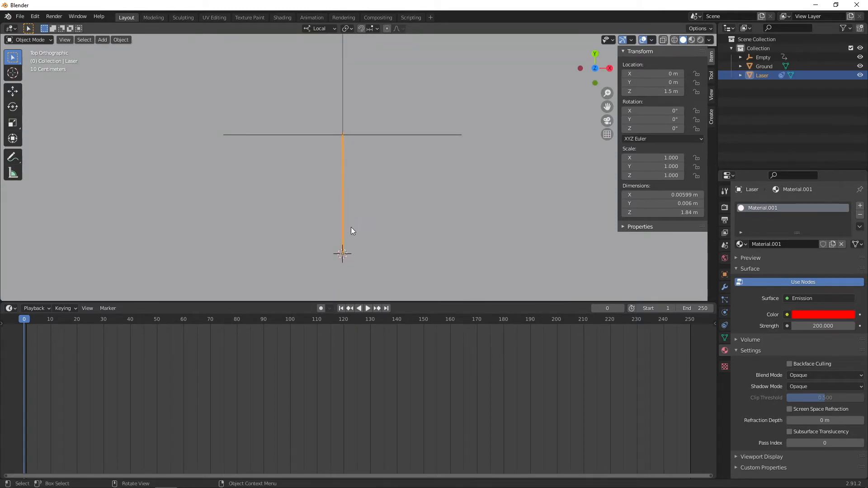
pyautogui.moveTo(27, 320); pyautogui.dragTo(359, 351)
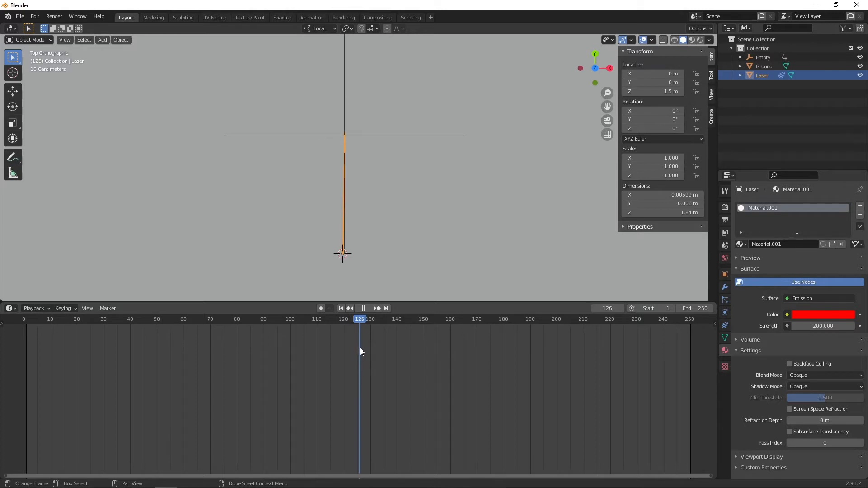
pyautogui.press('Left')
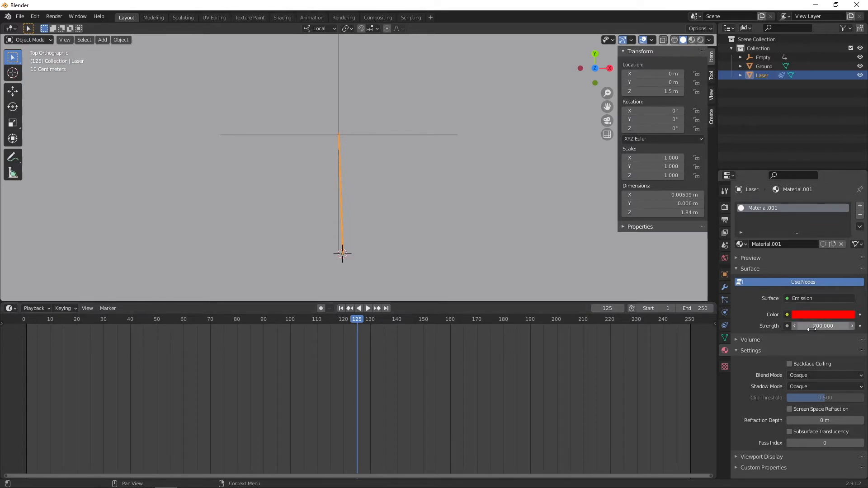
pyautogui.press('i')
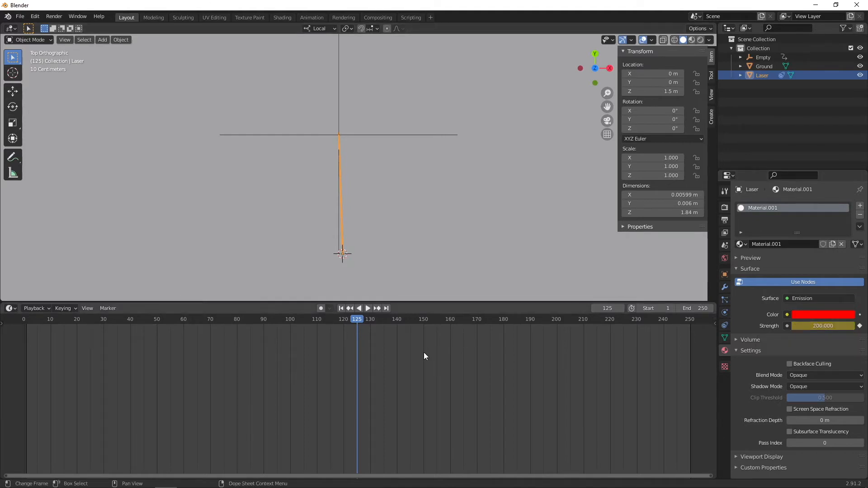
# - Advance to frame 126, set the laser's emission Strength to 0 and keyframe it
pyautogui.press('Right')
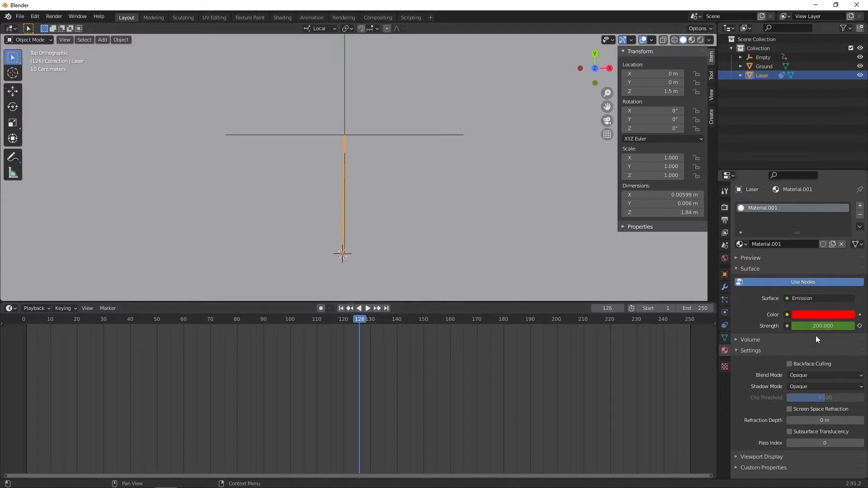
pyautogui.write('0')
pyautogui.press('Return')
pyautogui.press('i')
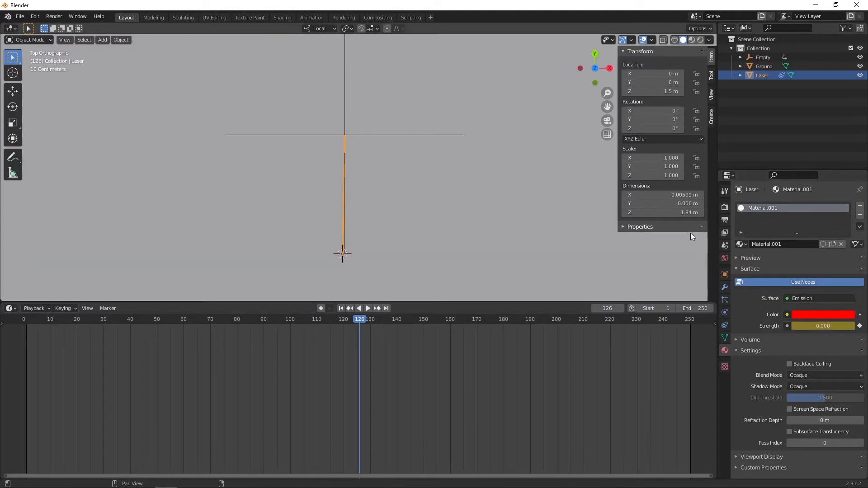
# - Play the animation from frame 1 in rendered shading to check the laser's switch-off, and return to frame 1
pyautogui.click(341, 308)
pyautogui.moveTo(386, 243); pyautogui.dragTo(370, 180, button='middle')
pyautogui.click(700, 40)
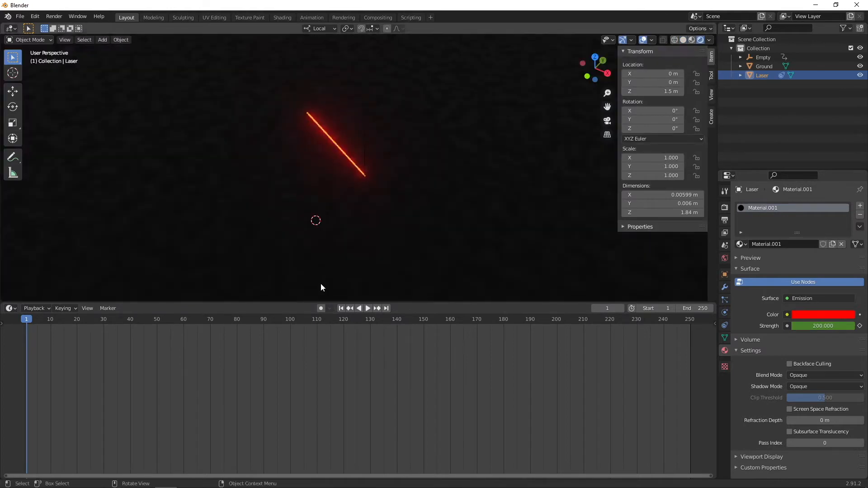
pyautogui.click(370, 309)
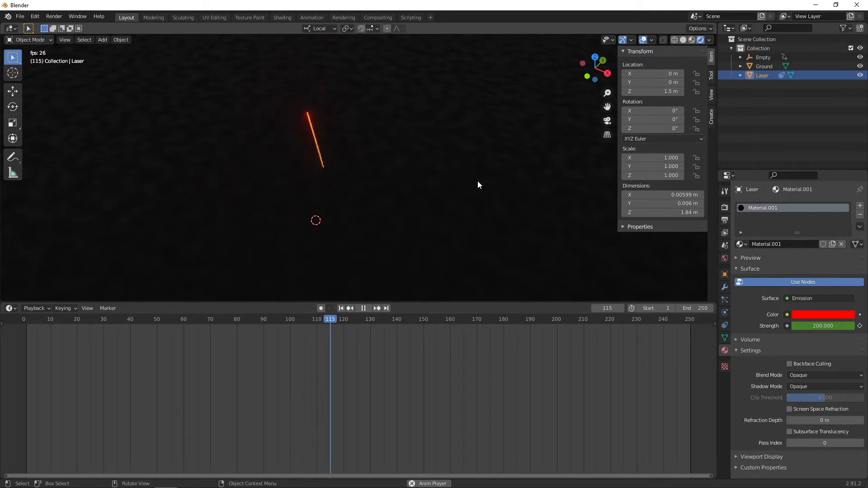
pyautogui.click(478, 185)
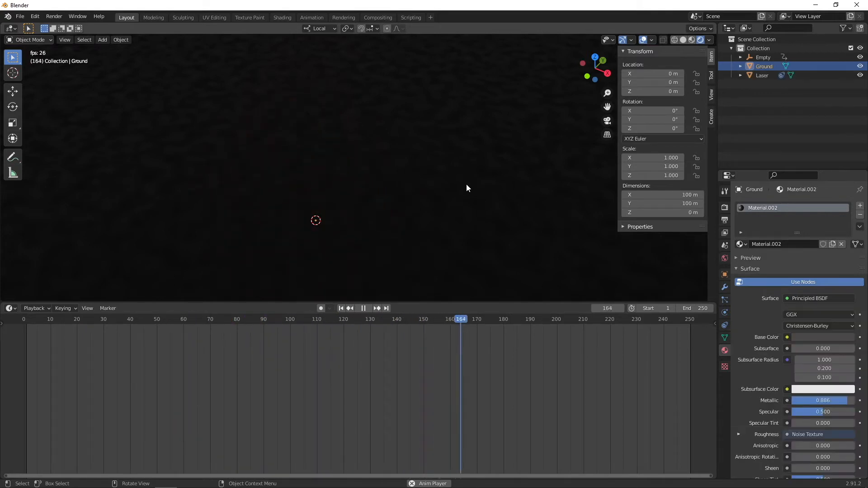
pyautogui.click(361, 309)
pyautogui.hotkey('shift', 'Left')
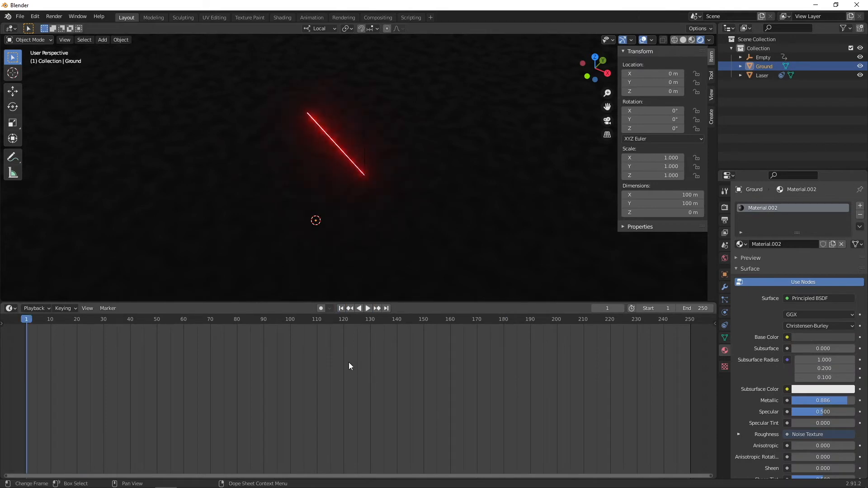
# - Return to solid shading and add an ico sphere with a 1 m radius at the world origin
pyautogui.click(682, 41)
pyautogui.scroll(4, 452, 154)
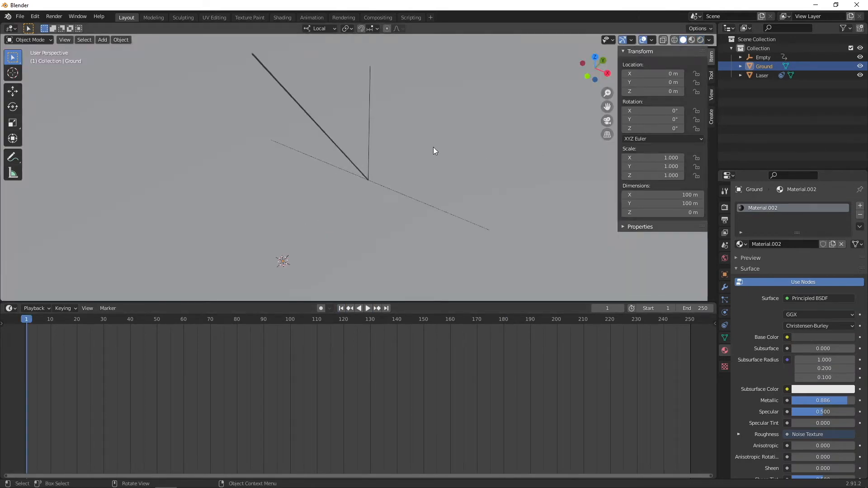
pyautogui.moveTo(435, 171); pyautogui.dragTo(419, 203, button='middle')
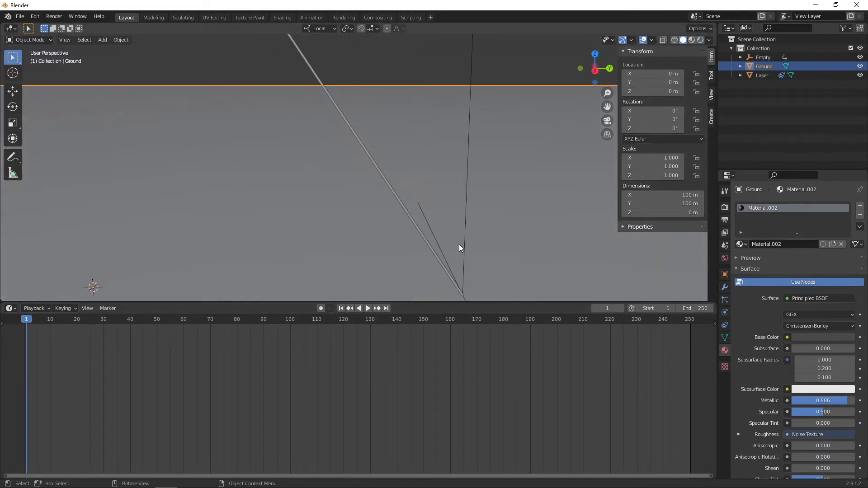
pyautogui.keyDown('shift'); pyautogui.moveTo(457, 254); pyautogui.dragTo(385, 178, button='middle'); pyautogui.keyUp('shift')
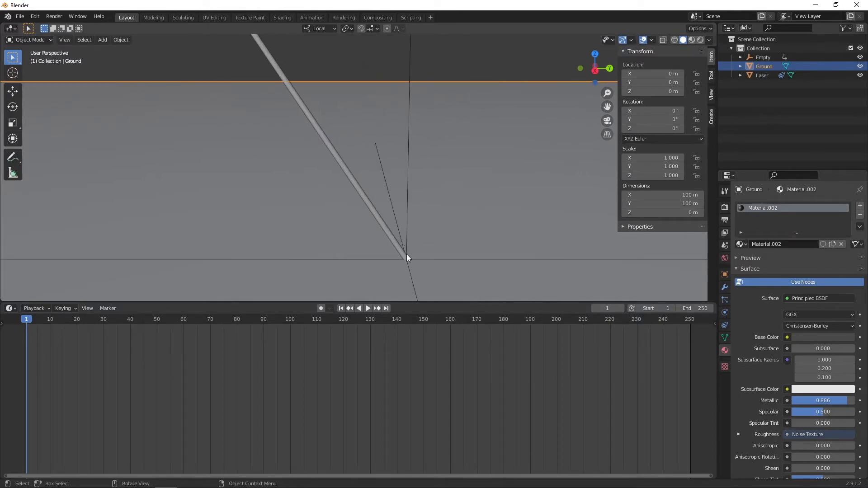
pyautogui.moveTo(411, 256)
pyautogui.mouseDown(button='middle')
pyautogui.moveTo(401, 236)
pyautogui.moveTo(409, 241)
pyautogui.mouseUp(button='middle')
pyautogui.hotkey('shift', 'a')
pyautogui.moveTo(409, 237)
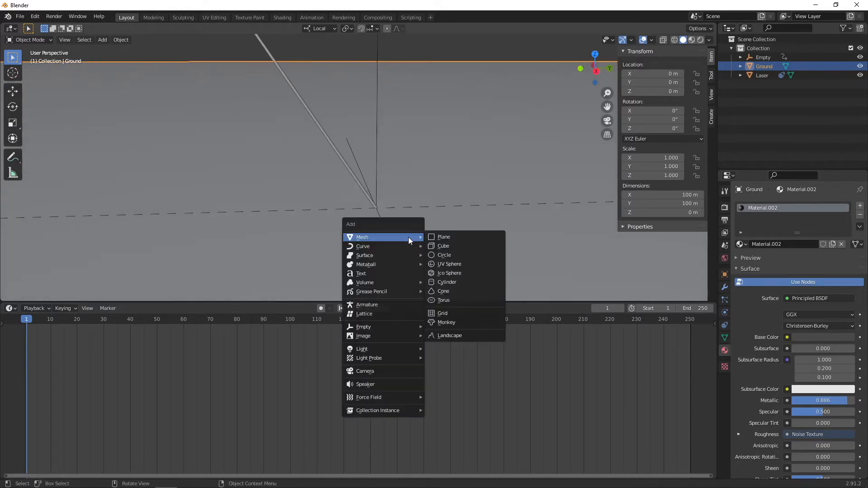
pyautogui.click(457, 269)
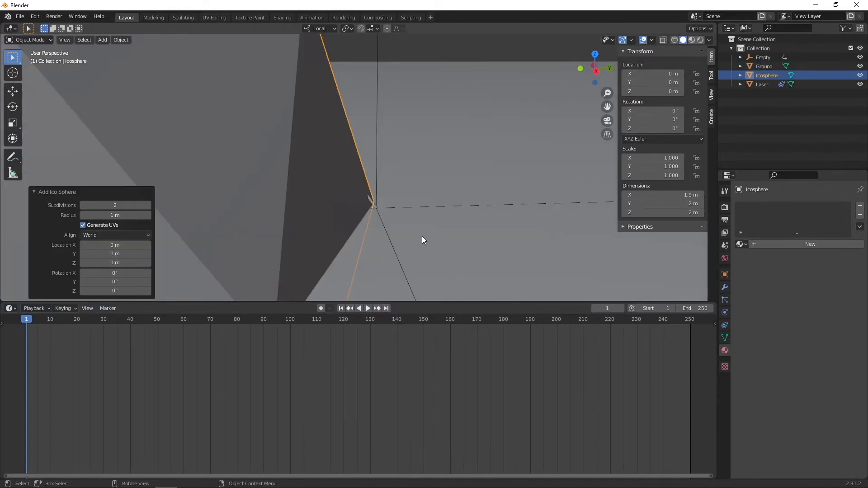
# - Set the ico sphere's scale to 0.01 on all three axes
pyautogui.scroll(-3, 414, 230)
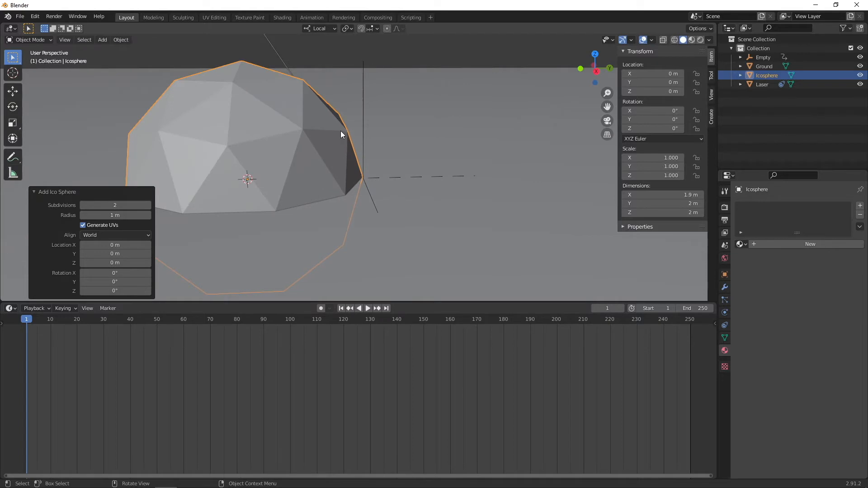
pyautogui.keyDown('shift'); pyautogui.moveTo(307, 160); pyautogui.dragTo(384, 156, button='middle'); pyautogui.keyUp('shift')
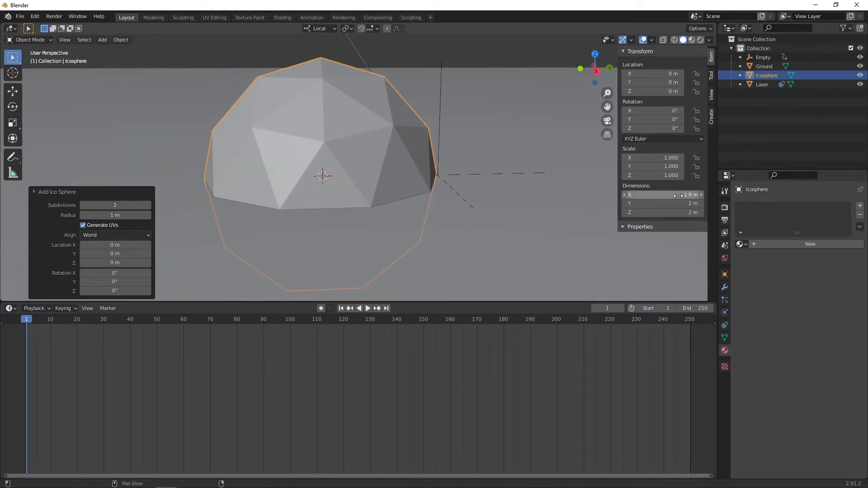
pyautogui.click(657, 158)
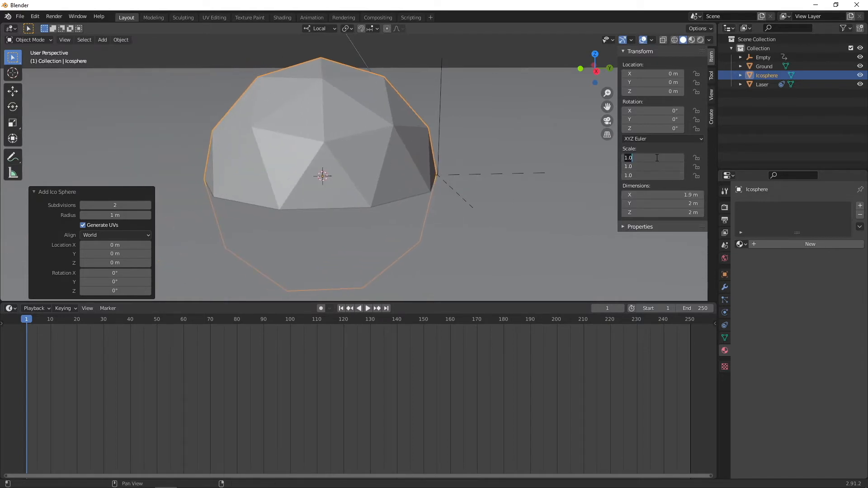
pyautogui.write('0.01')
pyautogui.press('Return')
pyautogui.scroll(5, 351, 189)
pyautogui.scroll(-2, 396, 185)
pyautogui.scroll(1, 395, 186)
pyautogui.scroll(-1, 395, 186)
pyautogui.keyDown('shift'); pyautogui.moveTo(395, 186); pyautogui.dragTo(393, 163, button='middle'); pyautogui.keyUp('shift')
# - Reduce the ico sphere's scale to 0.005 on all three axes
pyautogui.moveTo(654, 157); pyautogui.dragTo(653, 175)
pyautogui.click(634, 158)
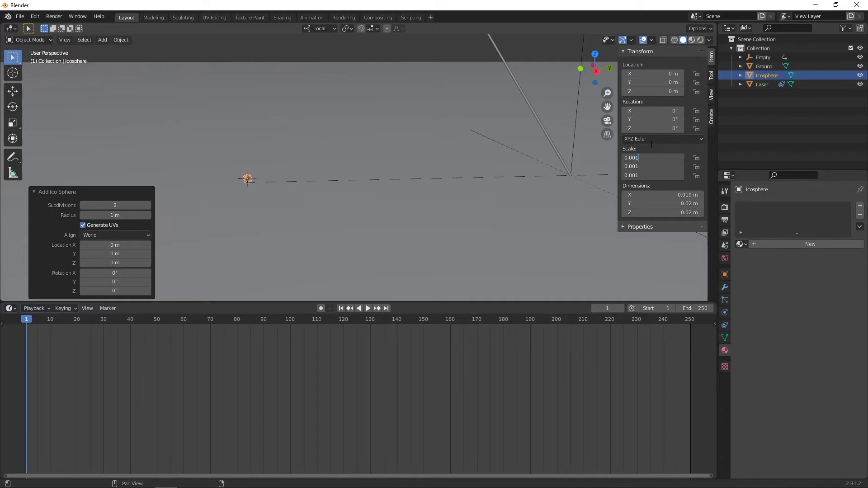
pyautogui.press('Return')
pyautogui.keyDown('shift'); pyautogui.moveTo(427, 208); pyautogui.dragTo(358, 185, button='middle'); pyautogui.keyUp('shift')
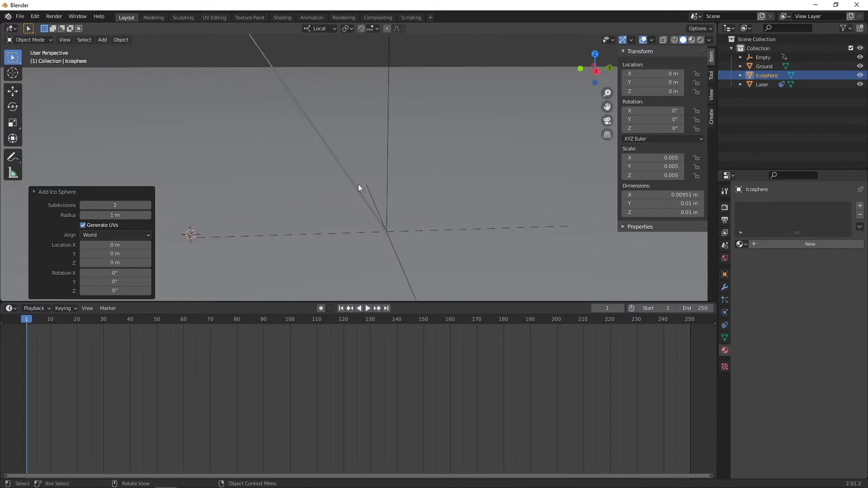
# - Snap the ico sphere to the Empty's position at the laser's ground contact, using Selection to Active
pyautogui.click(770, 77)
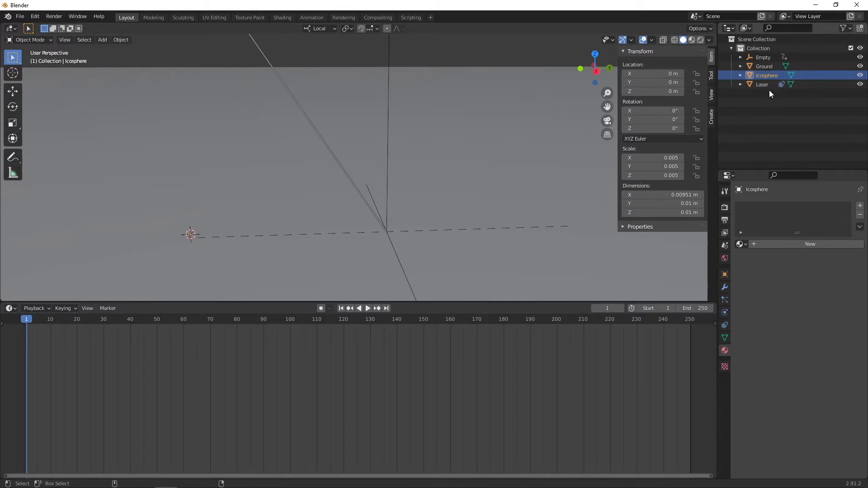
pyautogui.keyDown('ctrl'); pyautogui.click(764, 58); pyautogui.keyUp('ctrl')
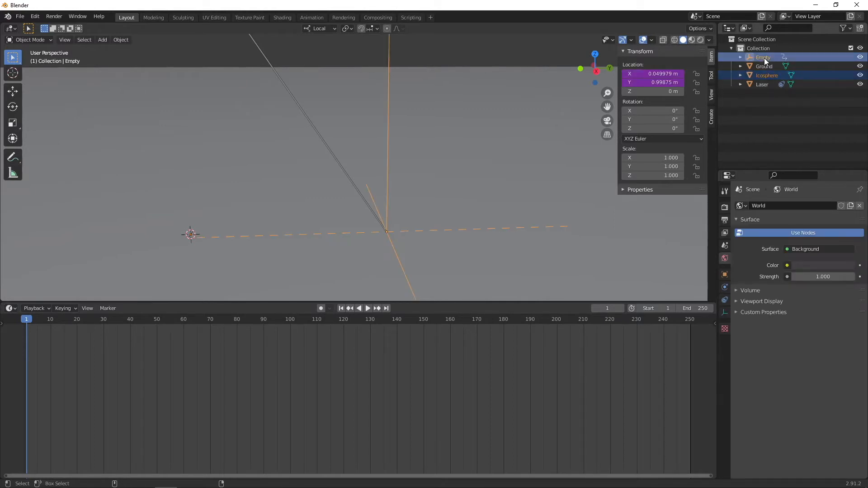
pyautogui.click(123, 40)
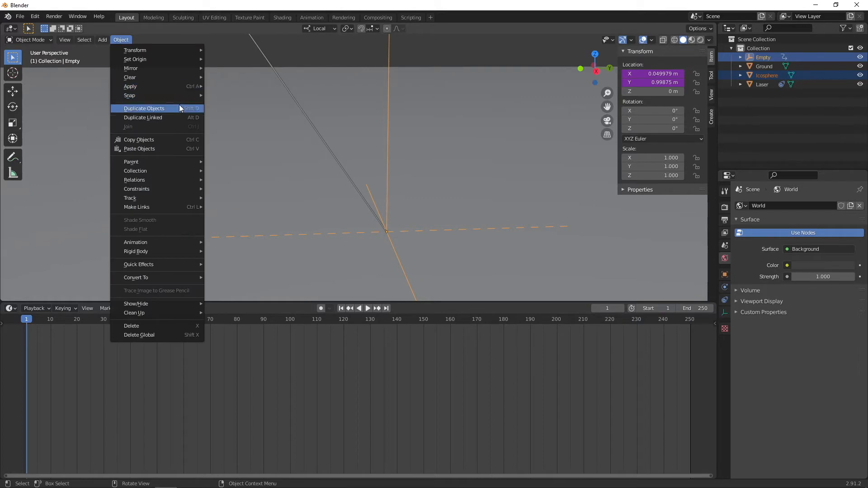
pyautogui.moveTo(177, 96)
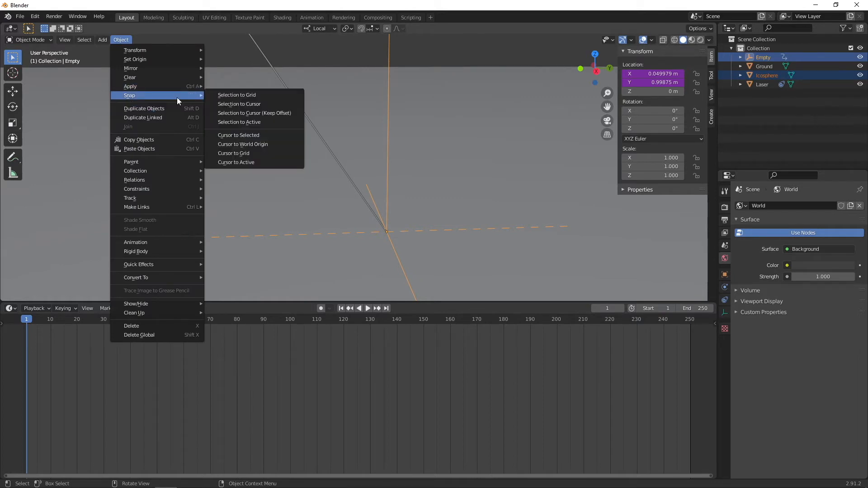
pyautogui.click(255, 121)
pyautogui.keyDown('shift'); pyautogui.moveTo(437, 287); pyautogui.dragTo(377, 107, button='middle'); pyautogui.keyUp('shift')
pyautogui.scroll(10, 374, 161)
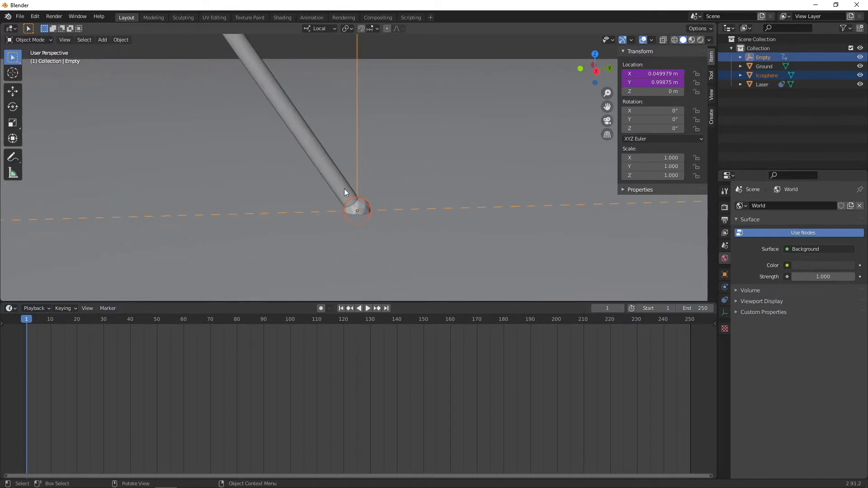
# - Select only the ico sphere and, in right view, scale it by about 0.613 to match the laser beam's thickness
pyautogui.click(347, 214)
pyautogui.click(368, 209)
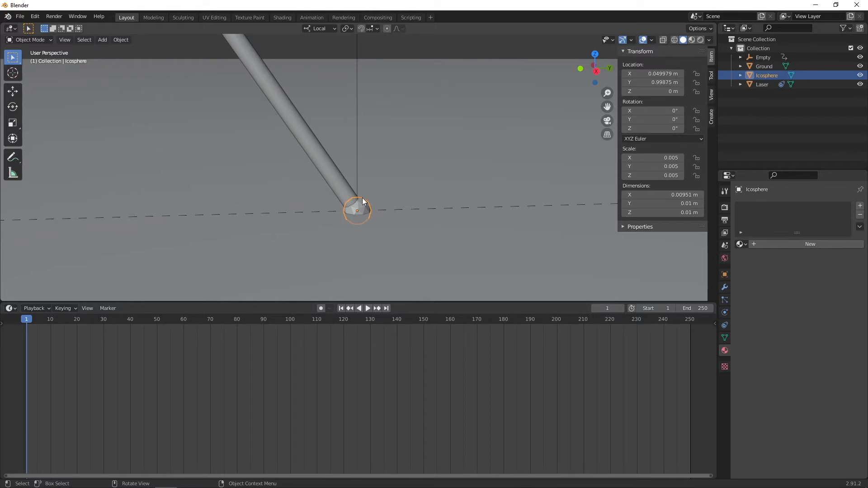
pyautogui.click(597, 71)
pyautogui.scroll(-8, 443, 186)
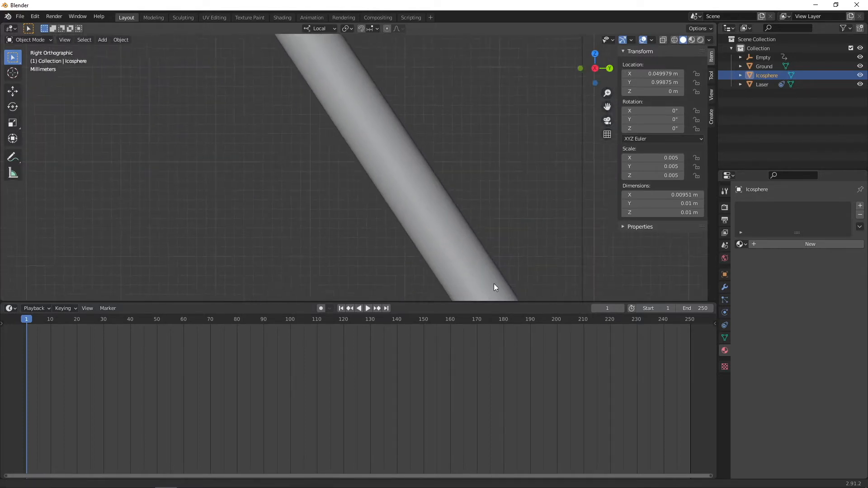
pyautogui.keyDown('shift'); pyautogui.moveTo(439, 168); pyautogui.dragTo(332, 38, button='middle'); pyautogui.keyUp('shift')
pyautogui.scroll(-2, 379, 154)
pyautogui.keyDown('shift'); pyautogui.moveTo(326, 128); pyautogui.dragTo(387, 149, button='middle'); pyautogui.keyUp('shift')
pyautogui.scroll(6, 382, 179)
pyautogui.scroll(1, 382, 178)
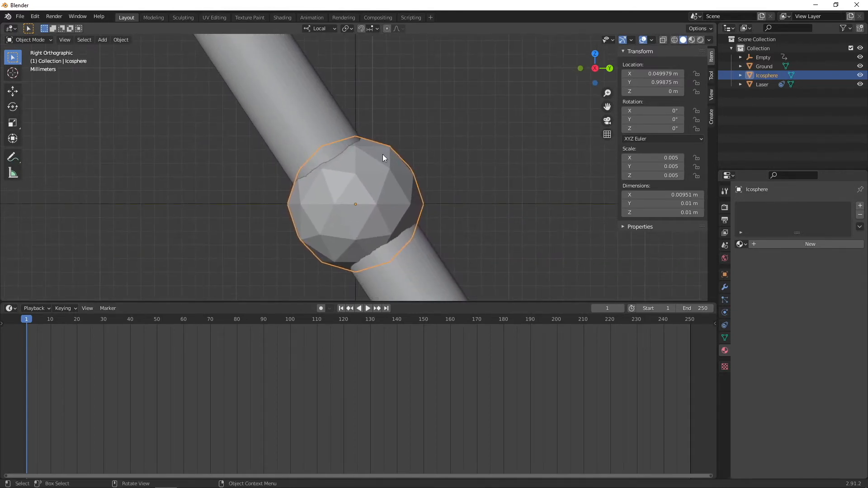
pyautogui.press('s')
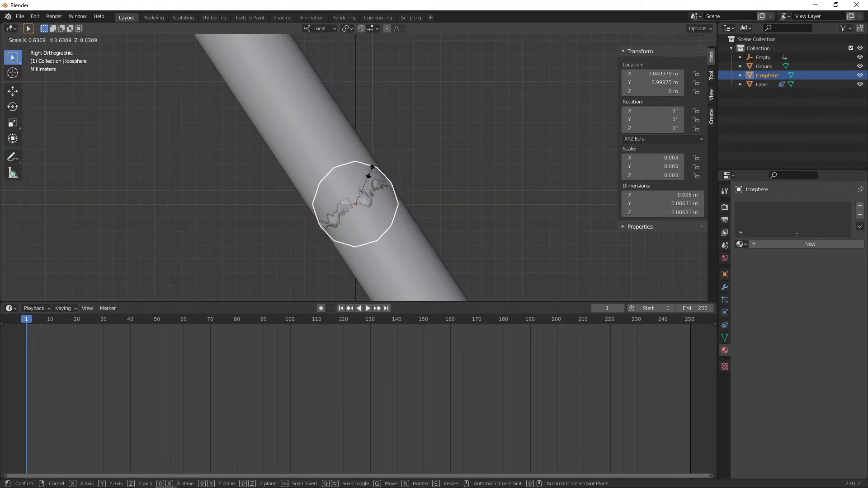
pyautogui.click(370, 172)
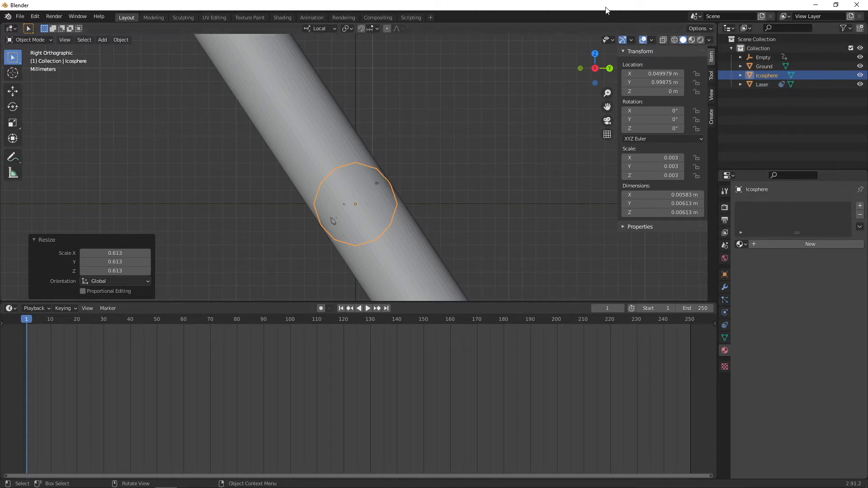
# - Scale the ico sphere by about 0.602 and raise it about 0.0018 m along Z to rest on the ground
pyautogui.press('s')
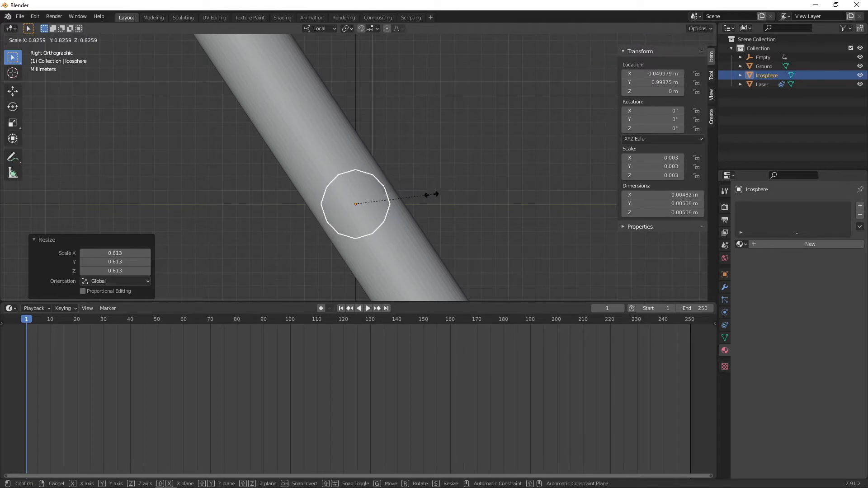
pyautogui.click(412, 209)
pyautogui.press('g')
pyautogui.press('z')
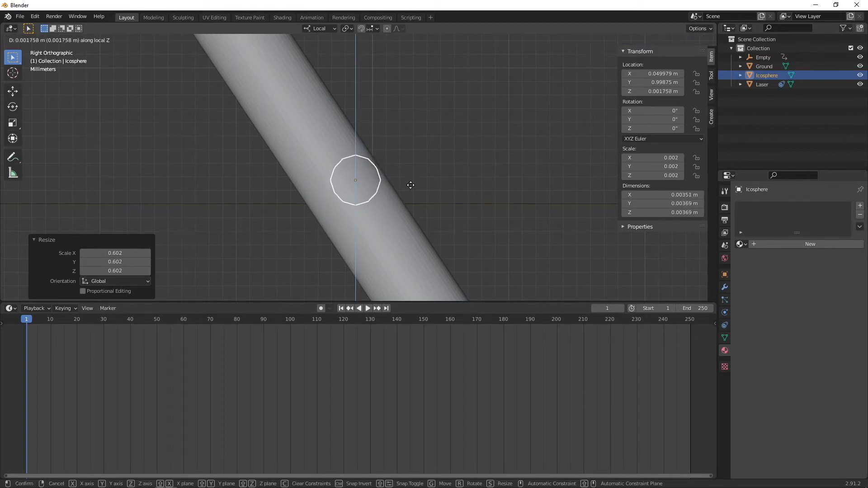
pyautogui.click(411, 185)
# - Examine the ico sphere's size and position inside the laser beam in wireframe shading from the right view
pyautogui.moveTo(479, 142); pyautogui.dragTo(611, 4, button='middle')
pyautogui.click(674, 40)
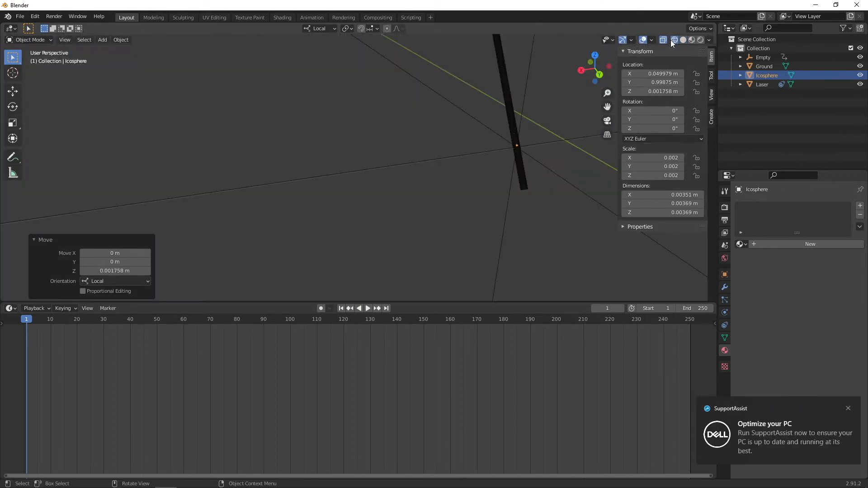
pyautogui.keyDown('shift'); pyautogui.moveTo(506, 139); pyautogui.dragTo(369, 211, button='middle'); pyautogui.keyUp('shift')
pyautogui.scroll(5, 369, 211)
pyautogui.moveTo(462, 228)
pyautogui.keyDown('shift'); pyautogui.mouseDown(button='middle')
pyautogui.moveTo(475, 82)
pyautogui.moveTo(588, 18)
pyautogui.mouseUp(button='middle'); pyautogui.keyUp('shift')
pyautogui.click(590, 66)
pyautogui.scroll(-4, 417, 199)
pyautogui.keyDown('shift'); pyautogui.moveTo(361, 207); pyautogui.dragTo(440, 116, button='middle'); pyautogui.keyUp('shift')
pyautogui.press('KP_5')
pyautogui.scroll(9, 363, 161)
pyautogui.scroll(2, 364, 153)
pyautogui.keyDown('shift'); pyautogui.moveTo(336, 161); pyautogui.dragTo(555, 194, button='middle'); pyautogui.keyUp('shift')
pyautogui.press('z')
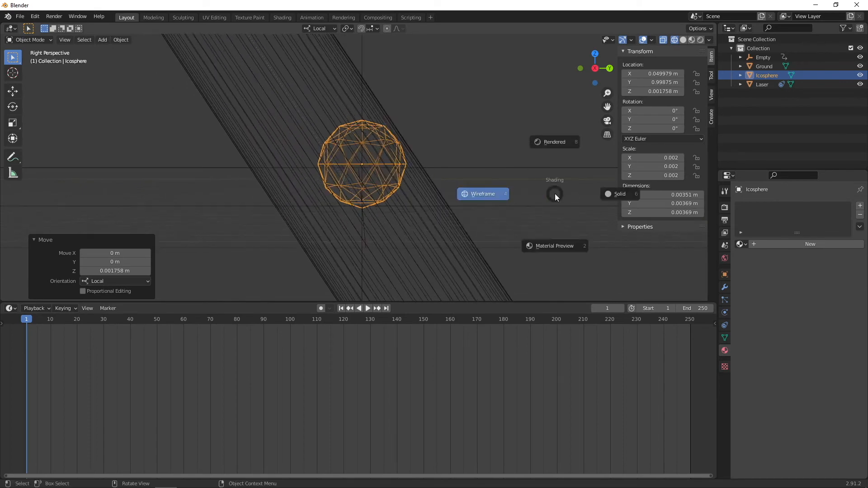
pyautogui.click(438, 201)
pyautogui.scroll(3, 414, 203)
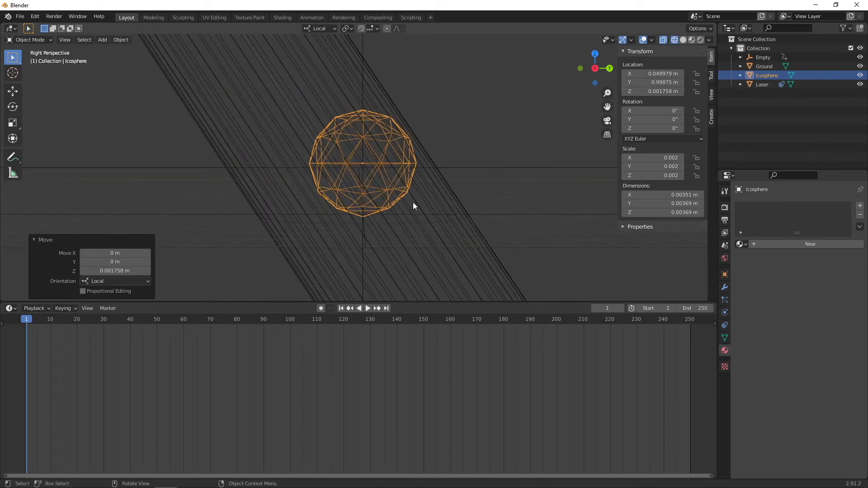
pyautogui.press('g')
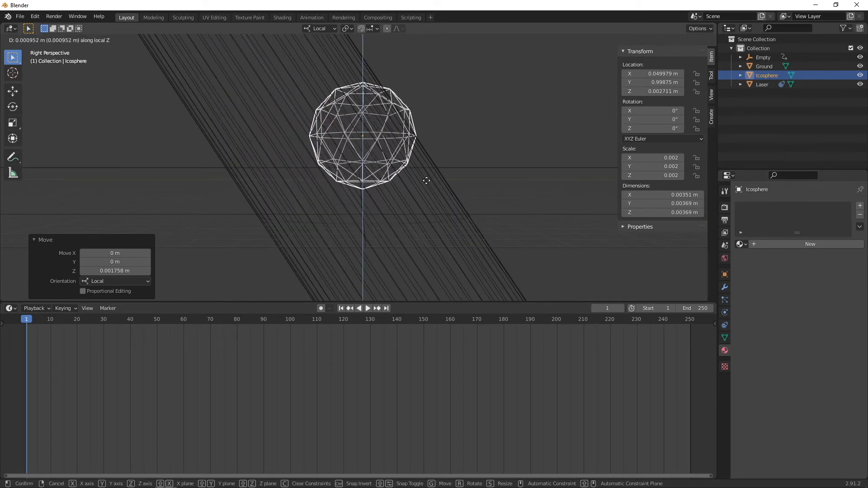
pyautogui.rightClick(427, 180)
pyautogui.click(764, 67)
pyautogui.hotkey('ctrl', 'z')
# - Inspect the ico sphere at the laser's contact point from angled views and return to solid shading
pyautogui.scroll(-5, 572, 122)
pyautogui.moveTo(570, 124); pyautogui.dragTo(424, 189, button='middle')
pyautogui.scroll(-12, 426, 187)
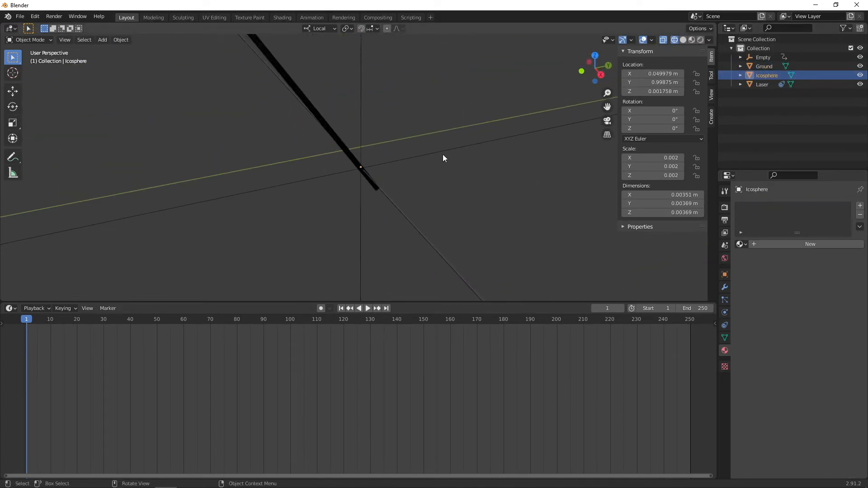
pyautogui.click(442, 154)
pyautogui.scroll(5, 398, 164)
pyautogui.scroll(3, 432, 121)
pyautogui.scroll(-2, 407, 145)
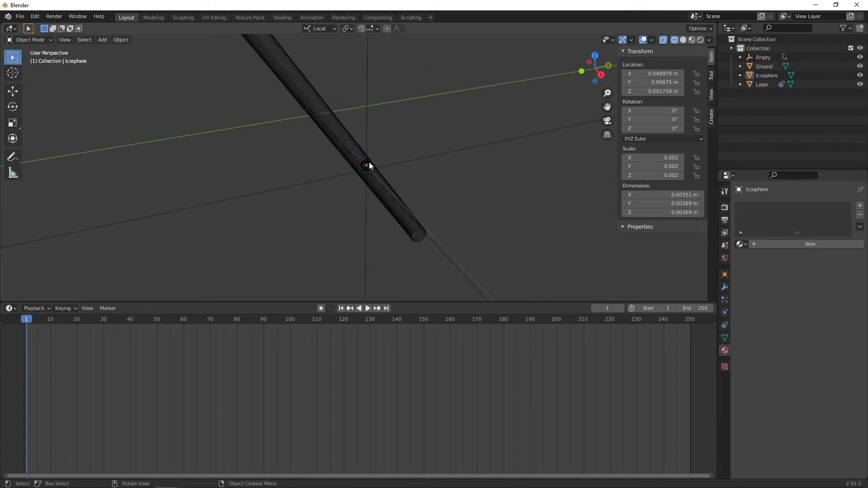
pyautogui.click(366, 164)
pyautogui.click(683, 40)
pyautogui.moveTo(533, 107); pyautogui.dragTo(412, 96, button='middle')
# - Rename the ico sphere as Particle Source
pyautogui.click(759, 66)
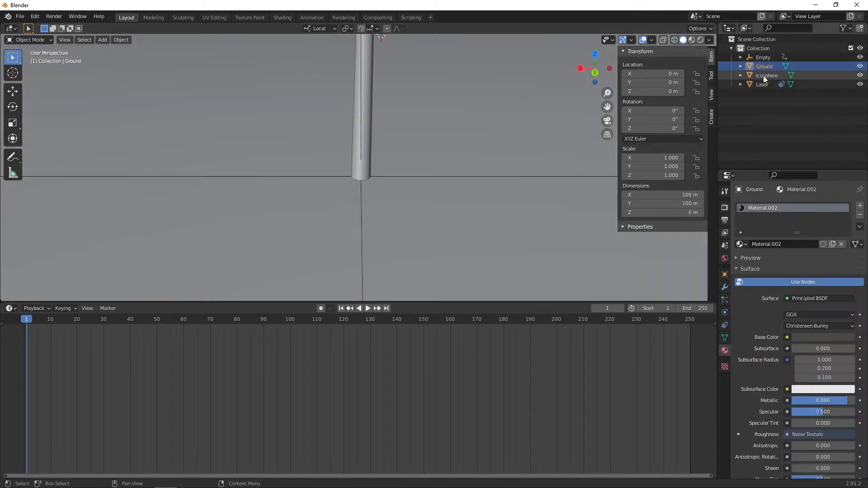
pyautogui.click(763, 75)
pyautogui.moveTo(514, 147); pyautogui.dragTo(477, 149, button='middle')
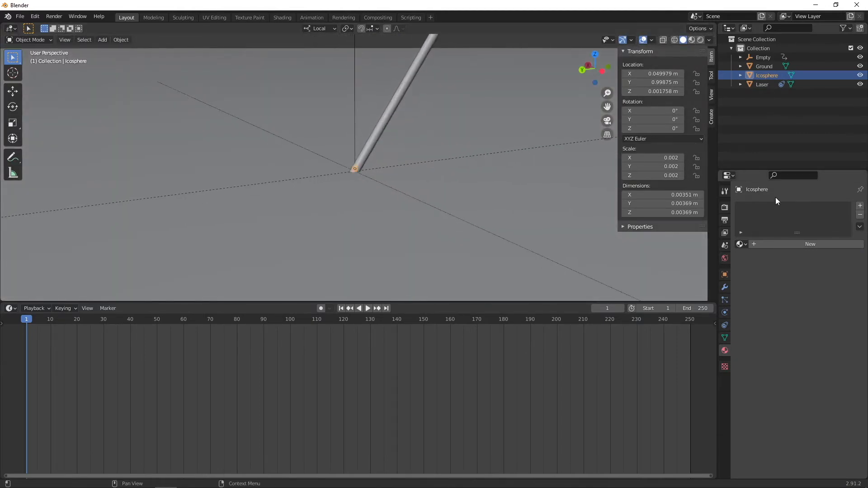
pyautogui.doubleClick(765, 75)
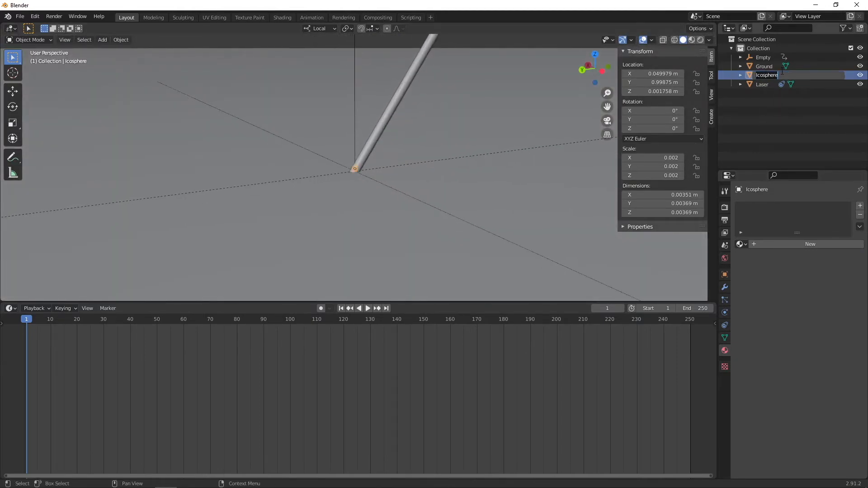
pyautogui.write('Particle Source')
pyautogui.press('Return')
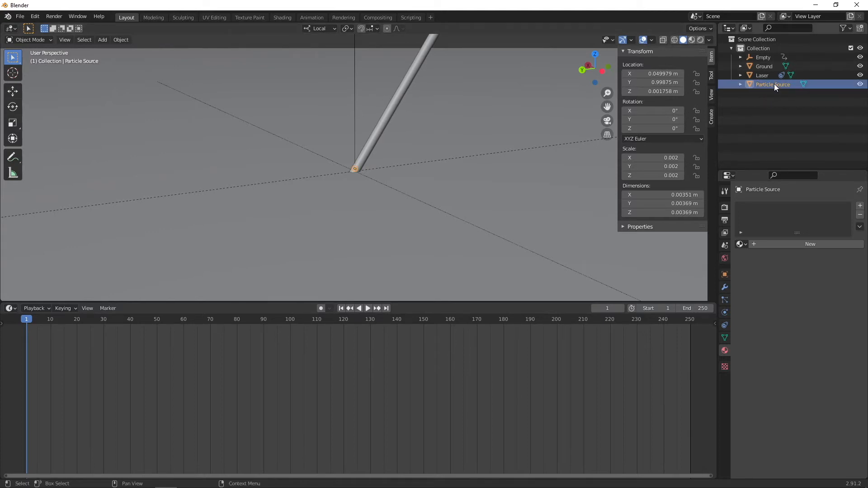
# - Parent the Particle Source to the Empty with the Object option and expand the Empty's hierarchy
pyautogui.keyDown('ctrl'); pyautogui.click(764, 59); pyautogui.keyUp('ctrl')
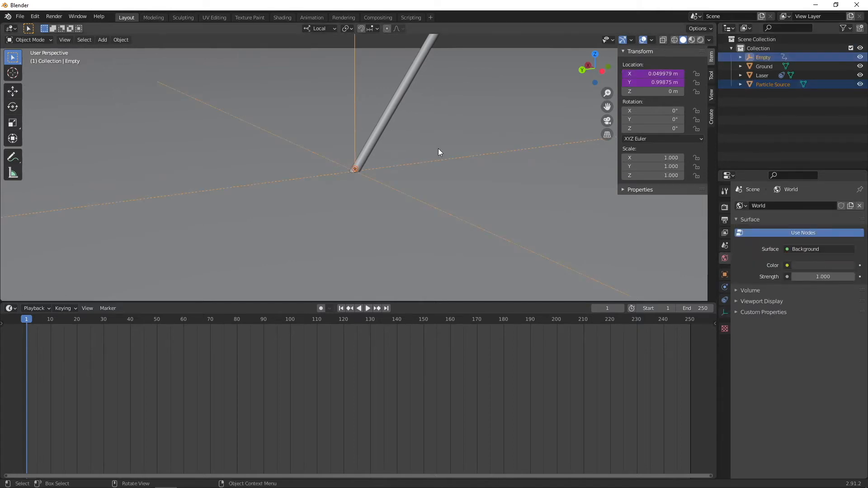
pyautogui.hotkey('ctrl', 'p')
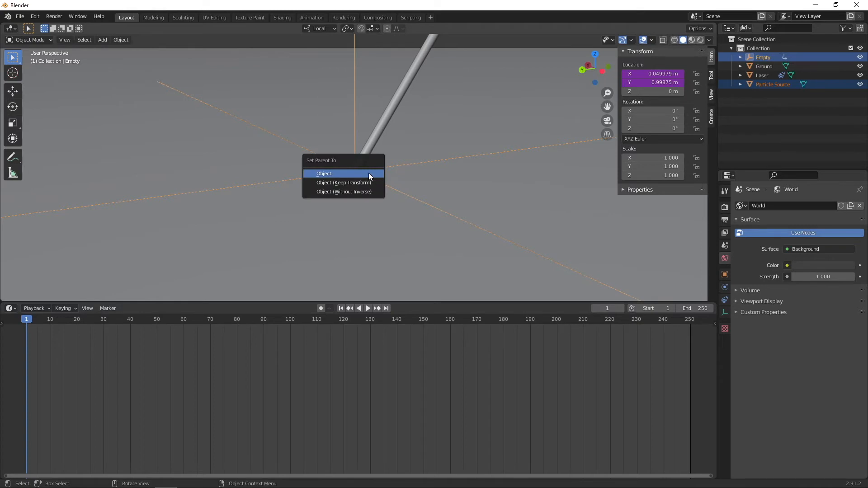
pyautogui.click(368, 173)
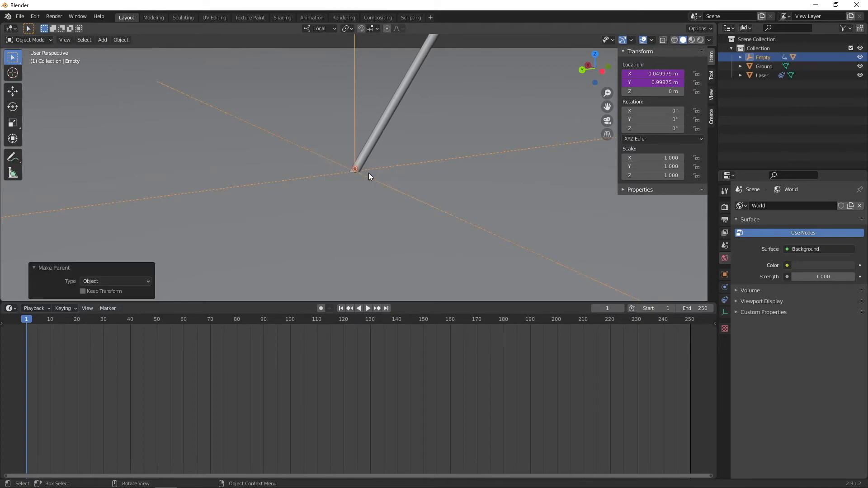
pyautogui.click(767, 94)
pyautogui.click(741, 58)
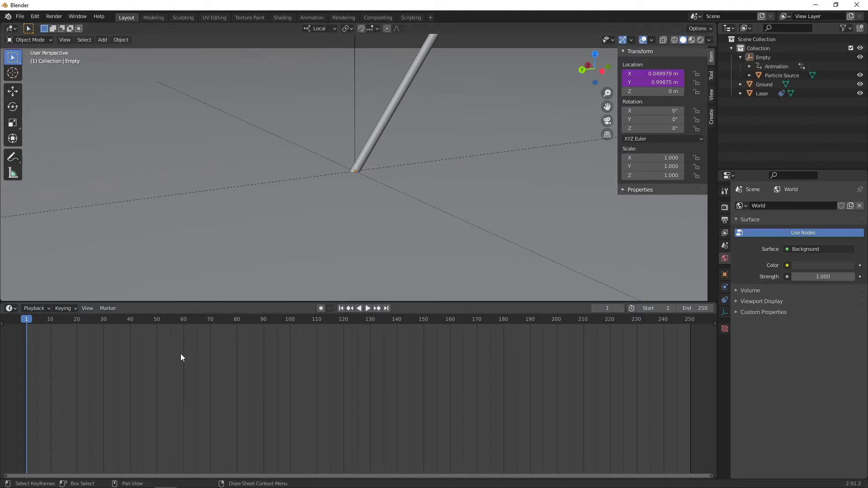
# - Play the animation to check that the Particle Source follows the Empty, and return to frame 1
pyautogui.click(367, 309)
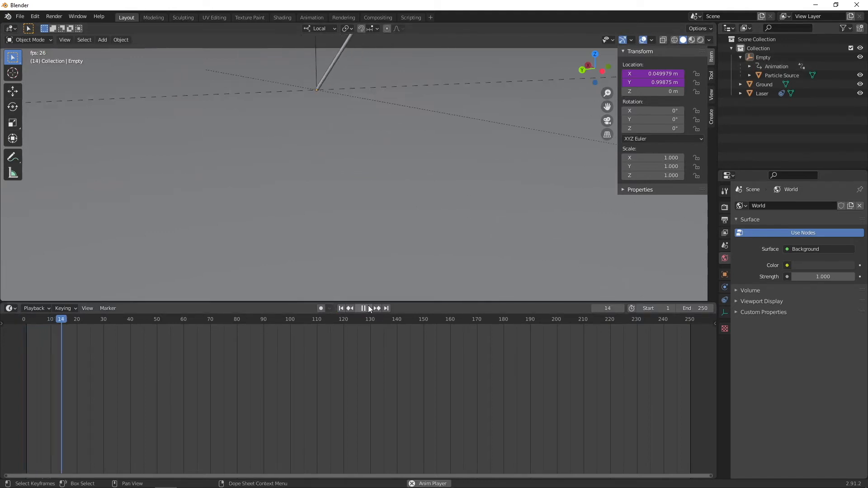
pyautogui.scroll(-5, 371, 192)
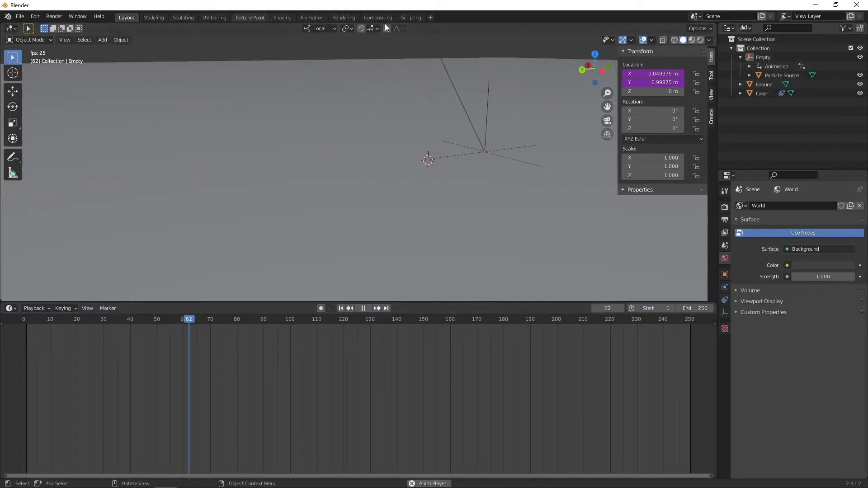
pyautogui.click(363, 309)
pyautogui.click(342, 308)
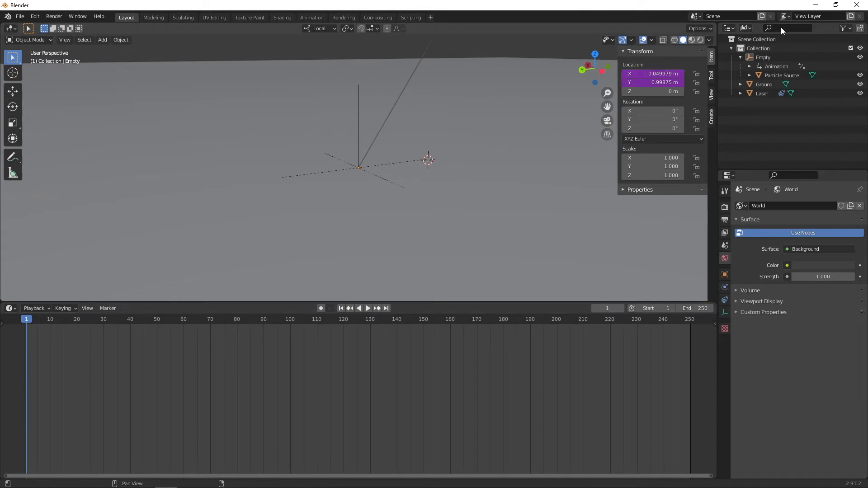
# - Add an emitter particle system to the Particle Source and scrub through the first frames to preview the emission
pyautogui.click(777, 78)
pyautogui.click(724, 301)
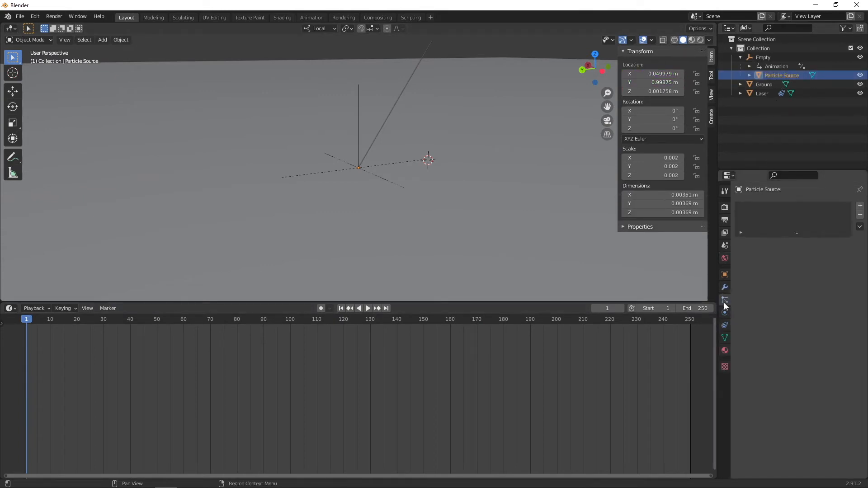
pyautogui.click(860, 206)
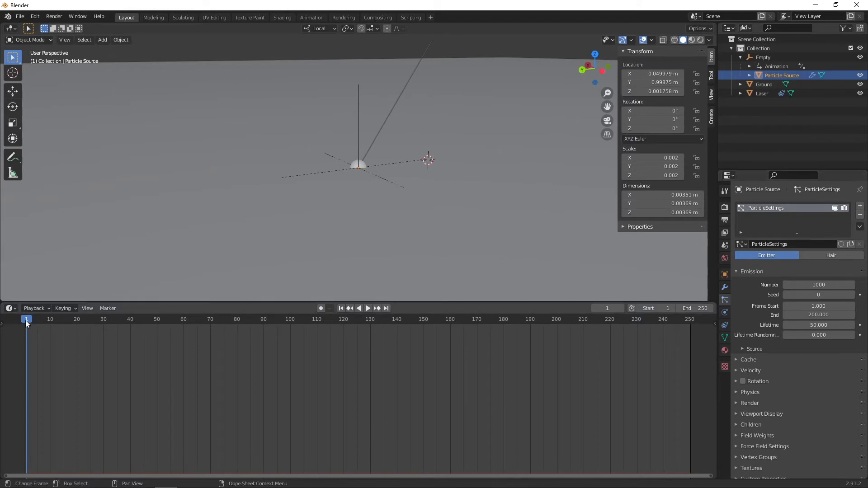
pyautogui.moveTo(69, 319); pyautogui.dragTo(31, 325)
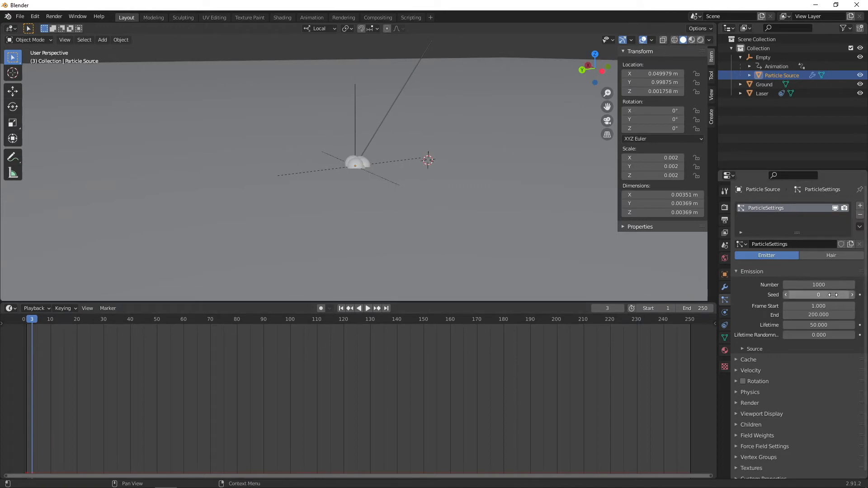
# - Set the particle emission to end at frame 125 and the particle number to 300
pyautogui.click(831, 316)
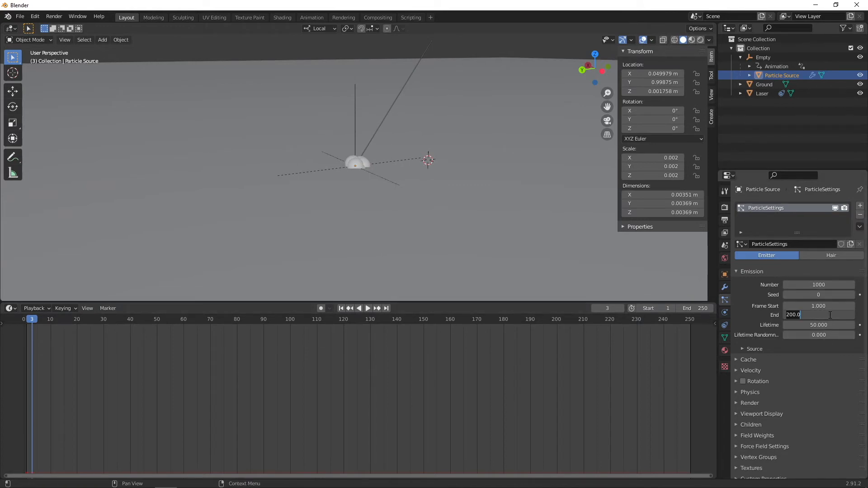
pyautogui.write('125')
pyautogui.press('Return')
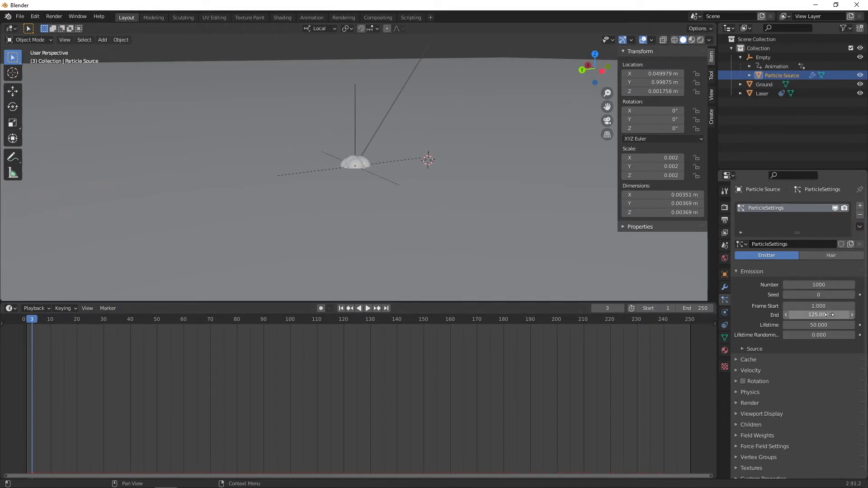
pyautogui.click(814, 285)
pyautogui.write('300')
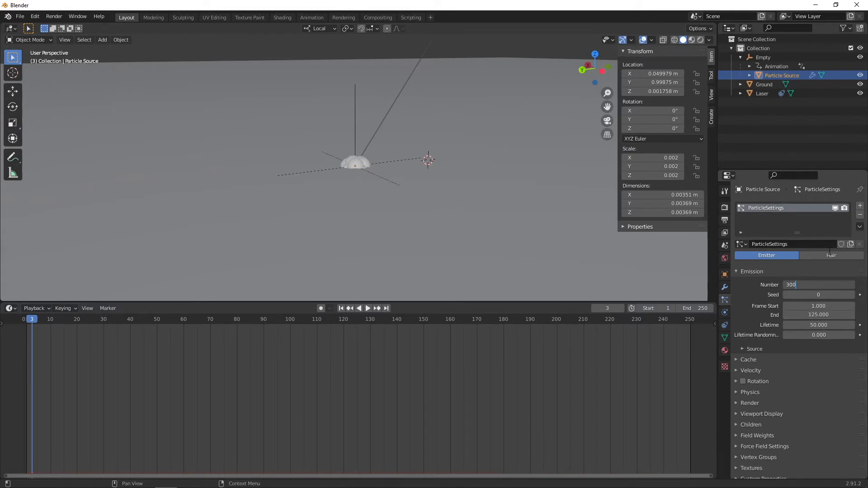
pyautogui.press('Return')
# - Add a UV sphere and rename it as Spark
pyautogui.click(459, 211)
pyautogui.scroll(4, 459, 210)
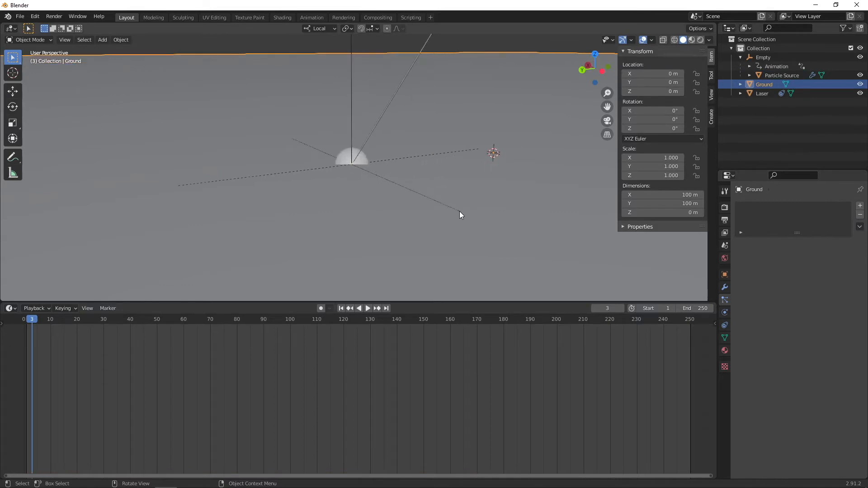
pyautogui.scroll(-6, 443, 184)
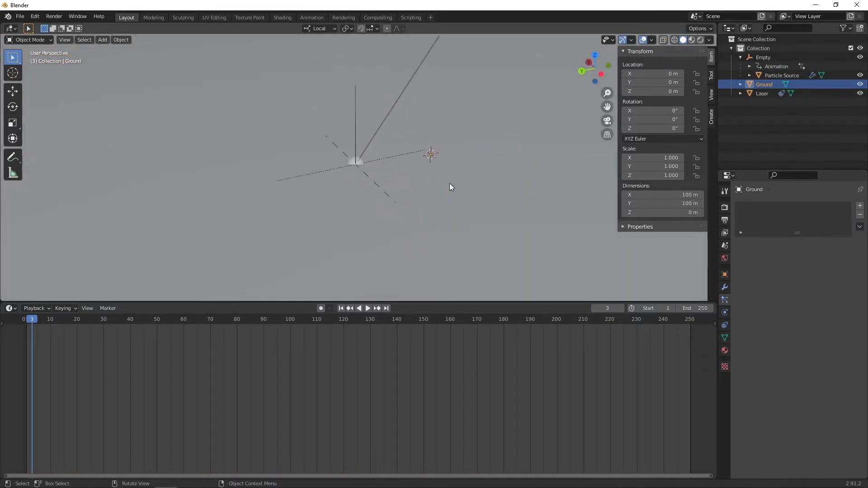
pyautogui.hotkey('shift', 'a')
pyautogui.moveTo(449, 184)
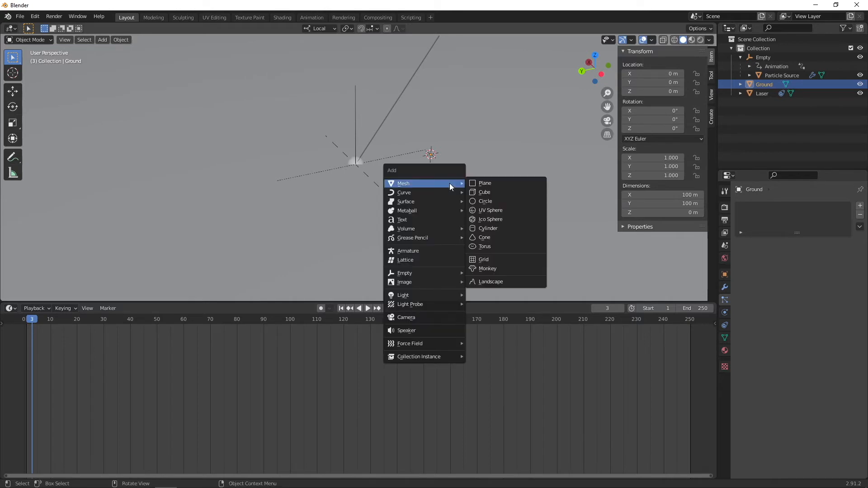
pyautogui.click(525, 210)
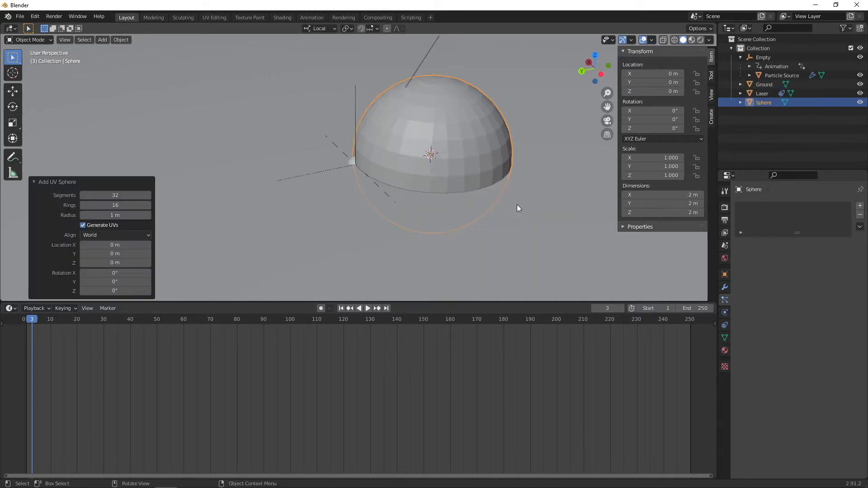
pyautogui.doubleClick(767, 102)
pyautogui.write('Spark')
pyautogui.press('Return')
# - Set the Spark sphere's scale to 0.1 on all three axes and apply the scale
pyautogui.click(473, 126)
pyautogui.click(455, 123)
pyautogui.press('s')
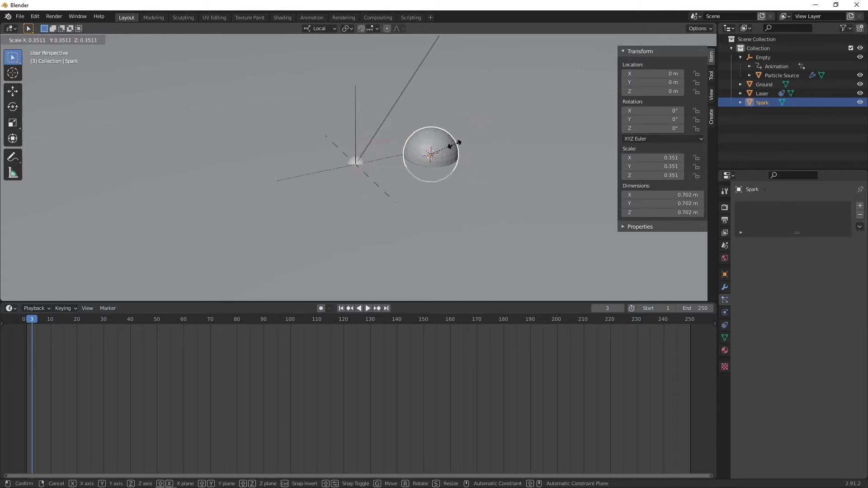
pyautogui.click(438, 156)
pyautogui.moveTo(651, 158); pyautogui.dragTo(650, 175)
pyautogui.write('0.10')
pyautogui.press('Return')
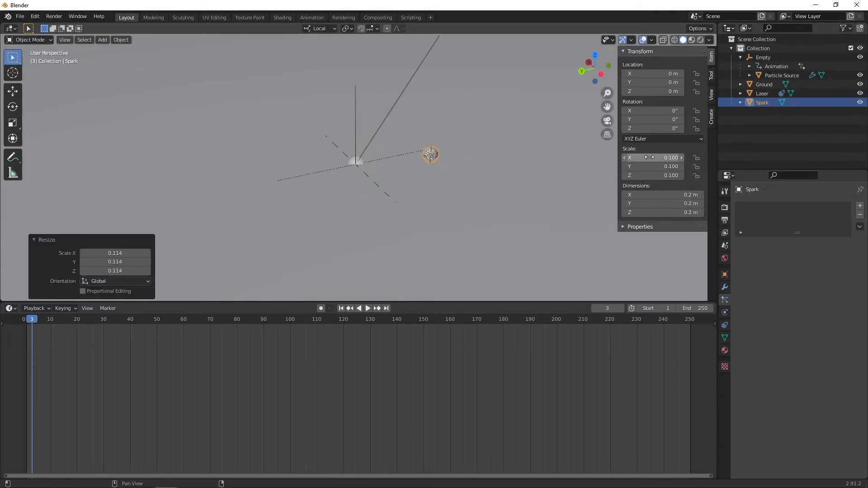
pyautogui.hotkey('ctrl', 'a')
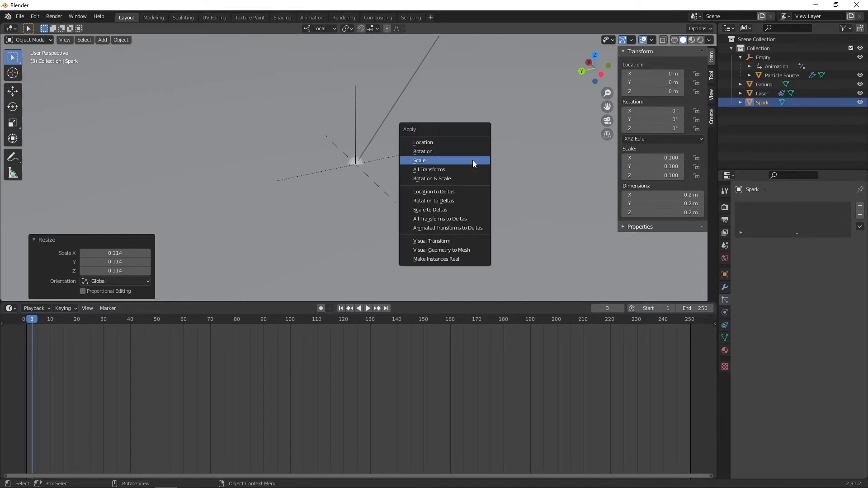
pyautogui.click(473, 161)
# - Move the Spark sphere away from the laser to about X -19.15 m, Y -6.24 m, Z 12.41 m
pyautogui.keyDown('shift'); pyautogui.moveTo(503, 181); pyautogui.dragTo(441, 202, button='middle'); pyautogui.keyUp('shift')
pyautogui.scroll(4, 441, 202)
pyautogui.scroll(-16, 441, 202)
pyautogui.scroll(5, 502, 158)
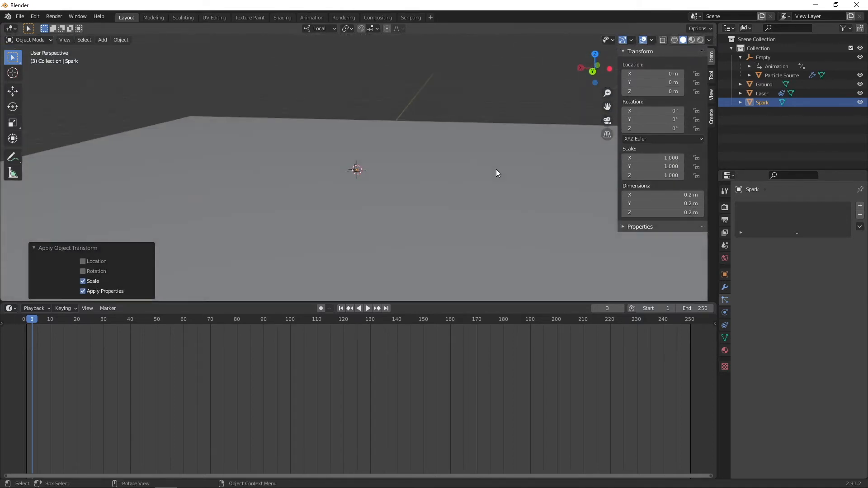
pyautogui.press('g')
pyautogui.click(651, 70)
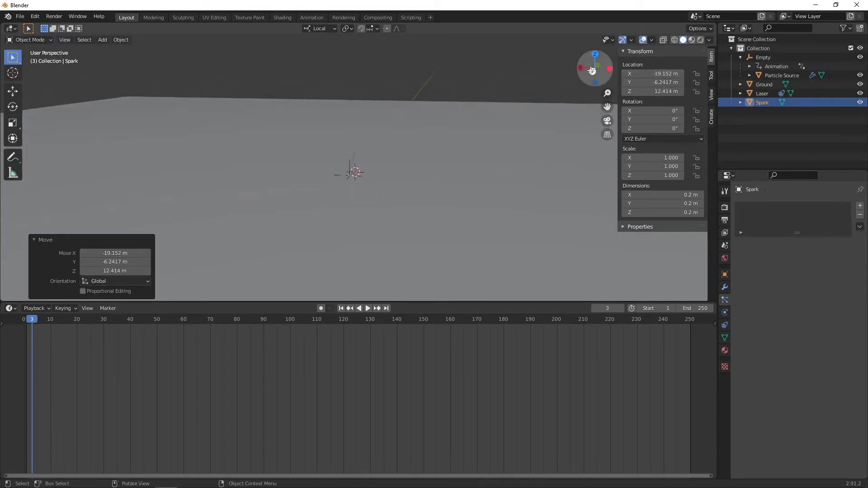
pyautogui.moveTo(557, 74); pyautogui.dragTo(408, 189, button='middle')
# - Create a new material for the Spark sphere with an Emission surface and an orange emission color
pyautogui.click(725, 350)
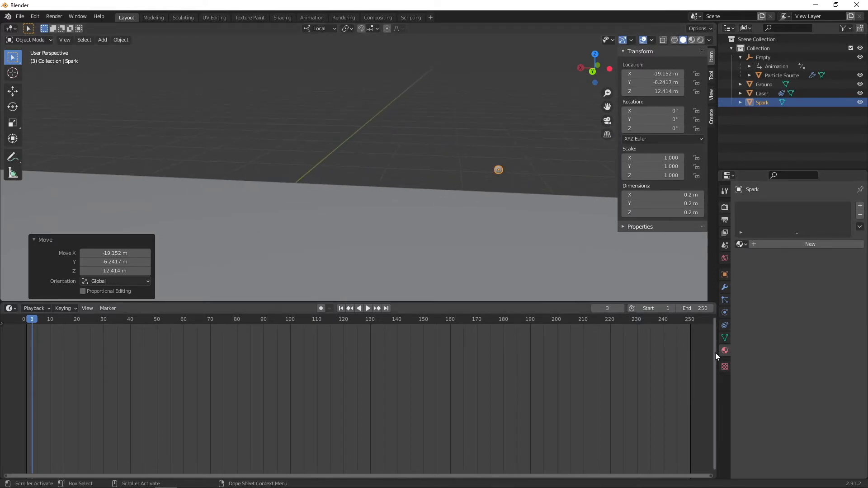
pyautogui.click(791, 245)
pyautogui.click(820, 300)
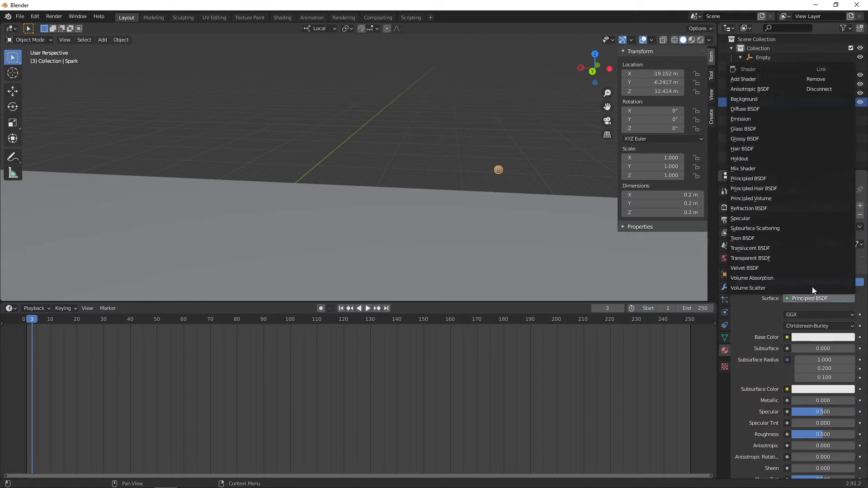
pyautogui.click(764, 119)
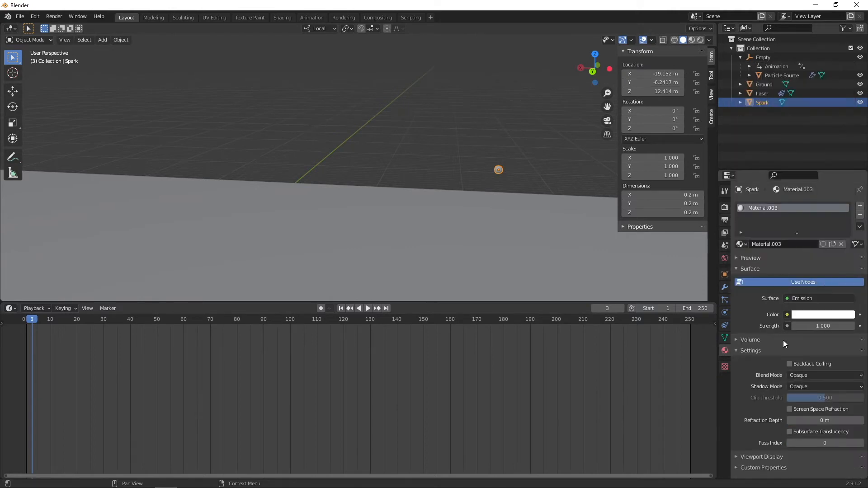
pyautogui.click(821, 315)
pyautogui.moveTo(800, 237)
pyautogui.mouseDown()
pyautogui.moveTo(798, 250)
pyautogui.moveTo(791, 247)
pyautogui.mouseUp()
# - Set the Spark material's emission strength to 1000
pyautogui.moveTo(806, 329)
pyautogui.mouseDown()
pyautogui.moveTo(850, 330)
pyautogui.moveTo(806, 329)
pyautogui.mouseUp()
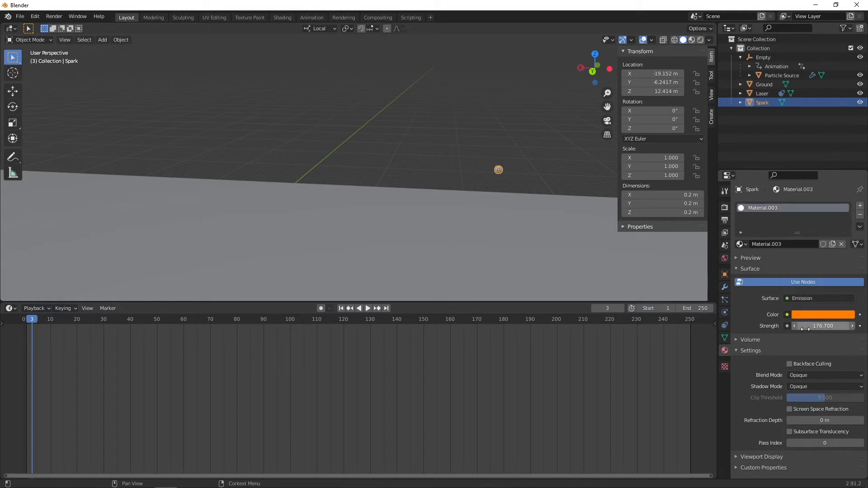
pyautogui.click(806, 329)
pyautogui.write('10000')
pyautogui.press('Return')
pyautogui.click(805, 330)
pyautogui.write('1000')
pyautogui.press('Return')
# - Set the Particle Source's particles to render as Object, with Spark as the instance object
pyautogui.click(366, 69)
pyautogui.moveTo(365, 69); pyautogui.dragTo(409, 187, button='middle')
pyautogui.click(793, 75)
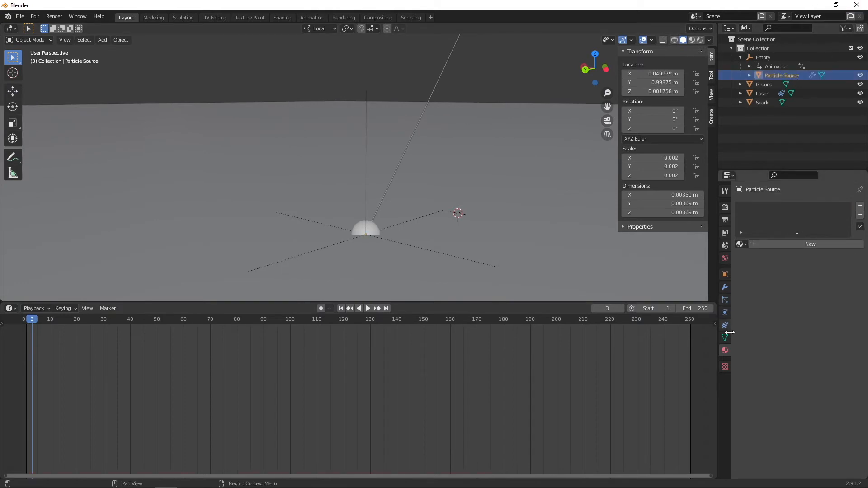
pyautogui.click(725, 301)
pyautogui.click(740, 399)
pyautogui.scroll(-5, 742, 395)
pyautogui.click(804, 326)
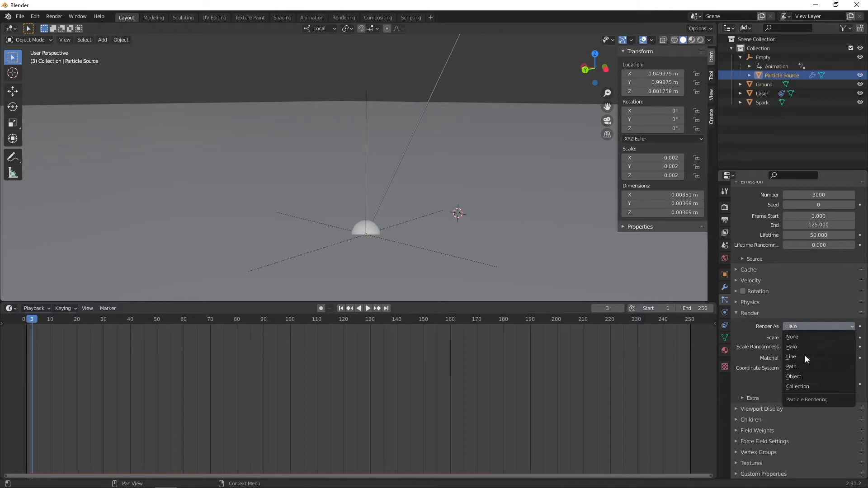
pyautogui.click(804, 378)
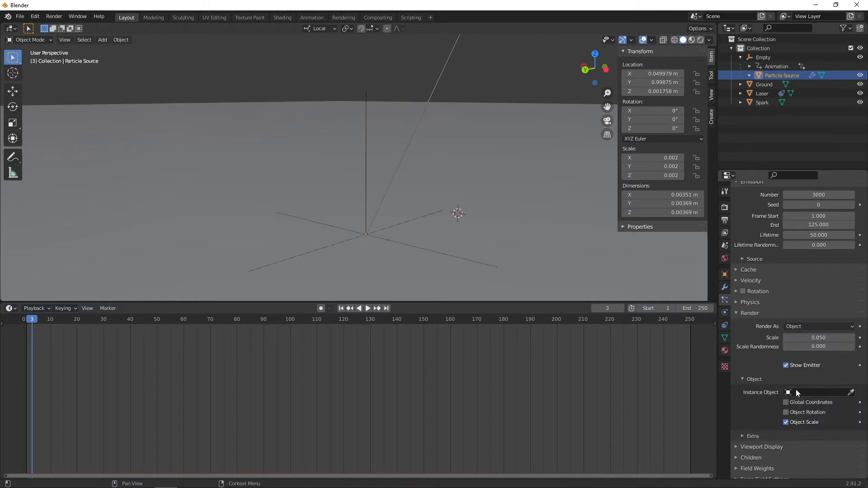
pyautogui.click(811, 392)
pyautogui.click(780, 334)
pyautogui.scroll(4, 490, 239)
pyautogui.scroll(-3, 488, 236)
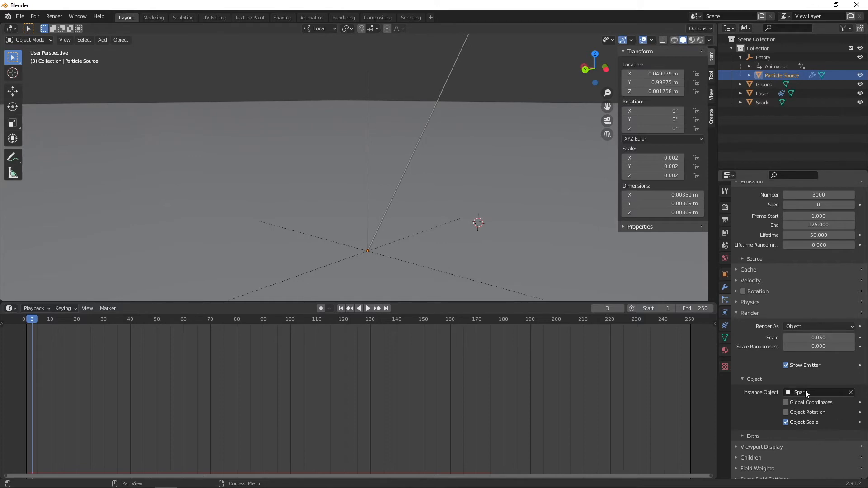
# - Play the animation from the start to examine the emitted sparks, and return to the first frame
pyautogui.scroll(3, 397, 247)
pyautogui.click(342, 308)
pyautogui.click(368, 308)
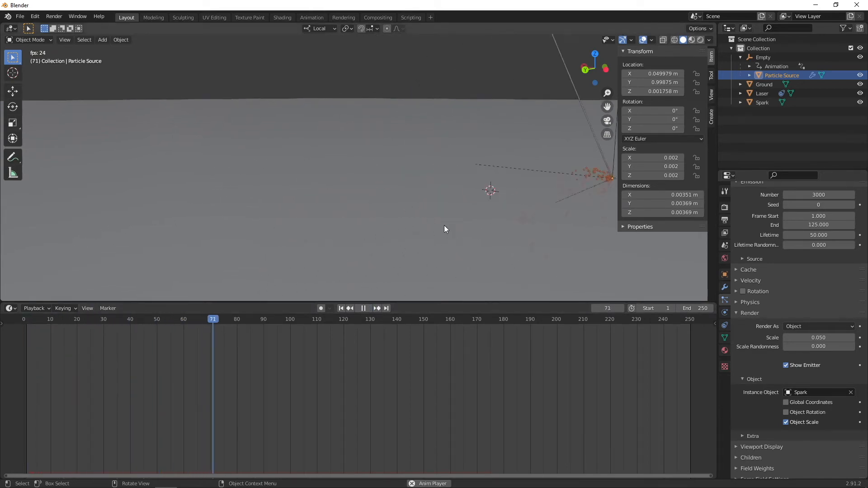
pyautogui.scroll(-7, 421, 200)
pyautogui.moveTo(407, 192); pyautogui.dragTo(412, 205, button='middle')
pyautogui.click(341, 307)
# - Enable Collision physics on the Ground plane and play the animation to test the particles against it
pyautogui.click(458, 104)
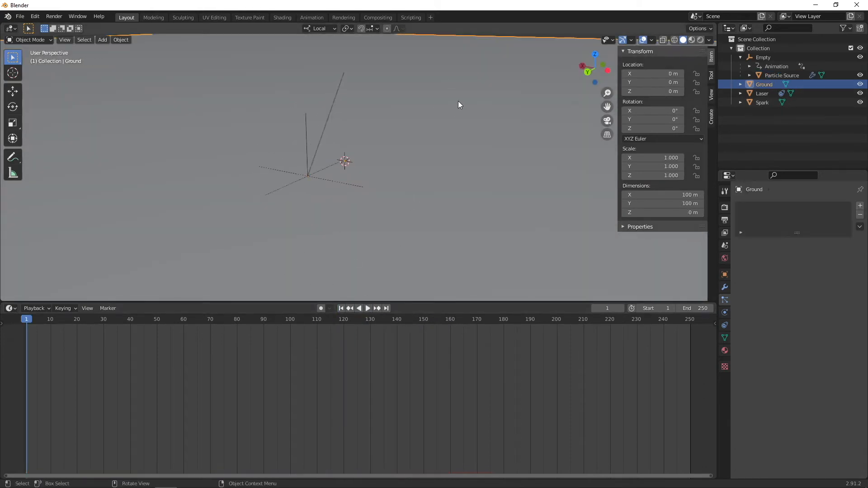
pyautogui.click(725, 313)
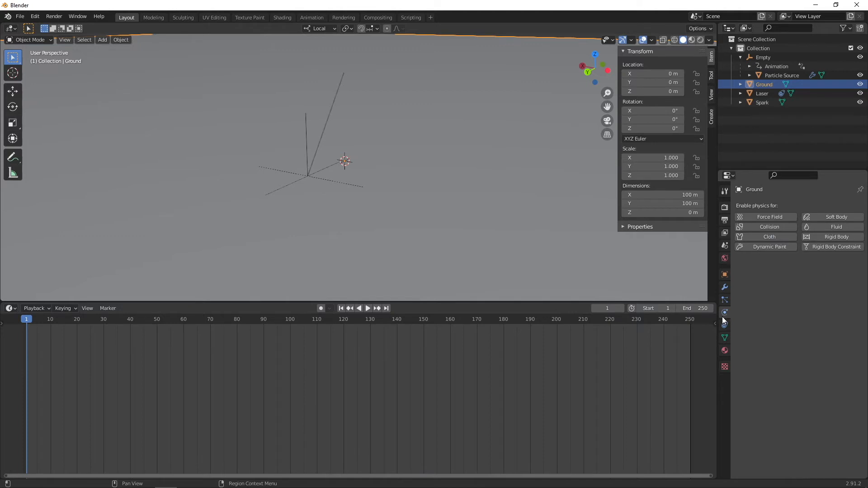
pyautogui.click(761, 226)
pyautogui.scroll(-3, 433, 162)
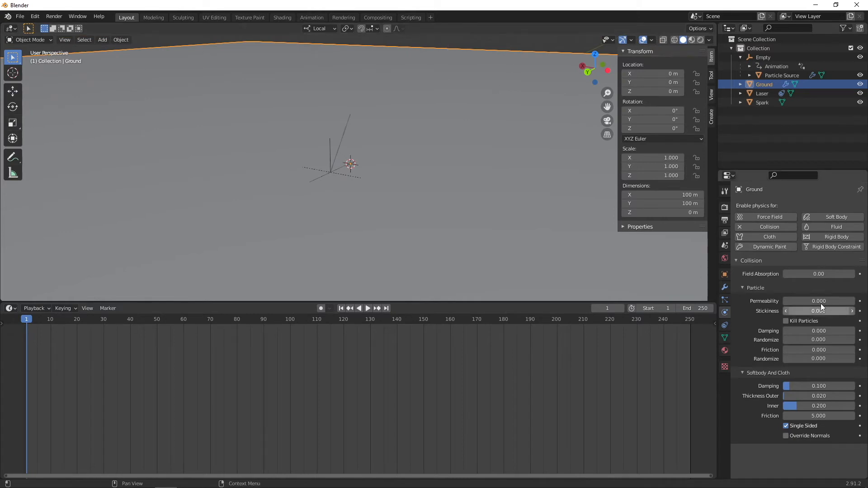
pyautogui.scroll(5, 371, 272)
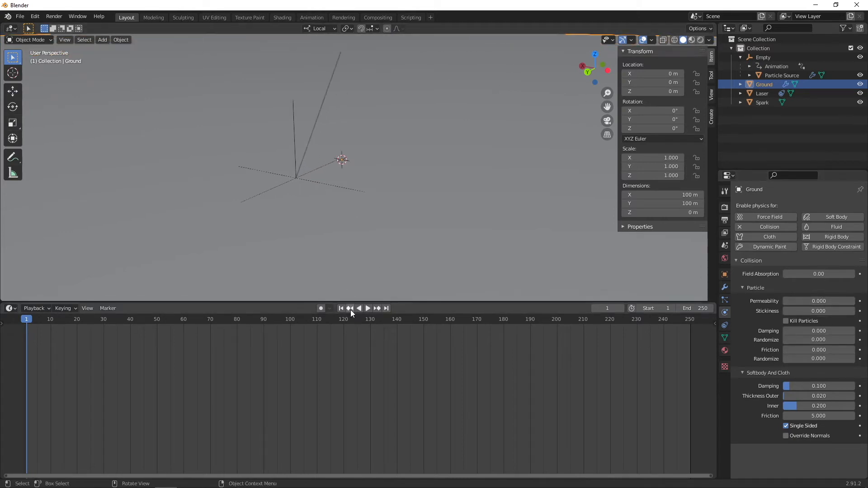
pyautogui.click(368, 308)
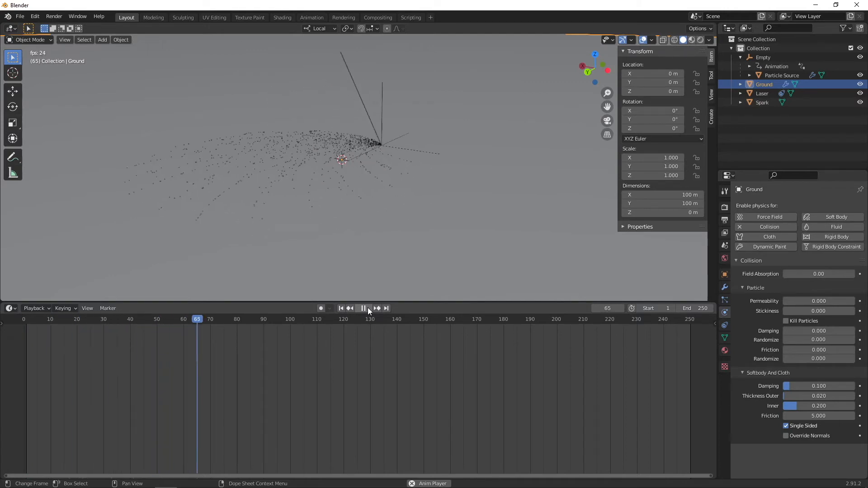
pyautogui.click(367, 308)
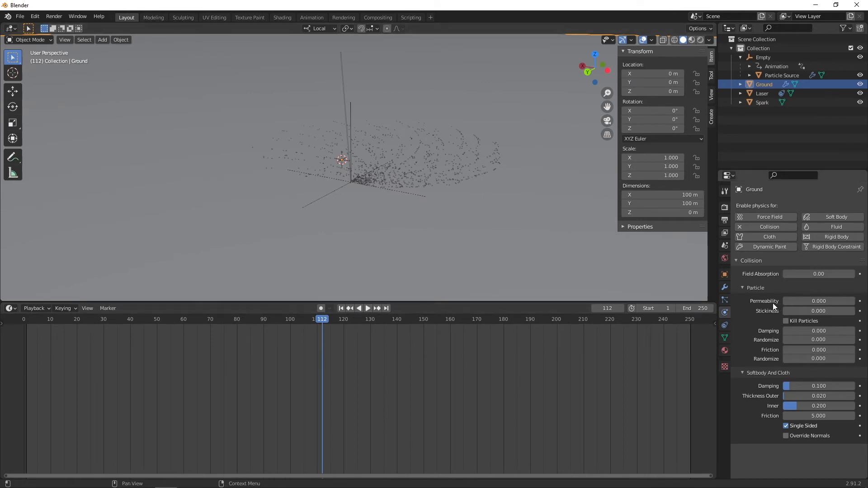
# - Set the Ground's particle collision damping to 0.1 and friction to 0.05, and replay the animation from the start
pyautogui.click(805, 330)
pyautogui.write('0.10')
pyautogui.press('Return')
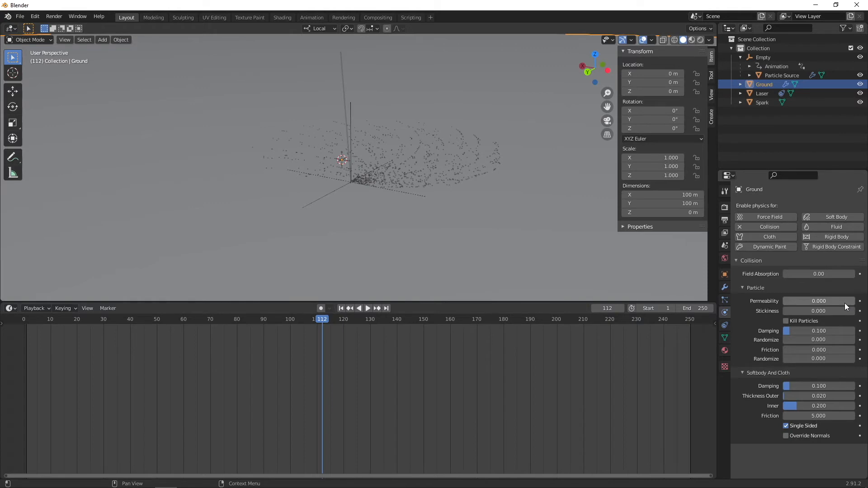
pyautogui.click(822, 348)
pyautogui.write('0.05')
pyautogui.press('Return')
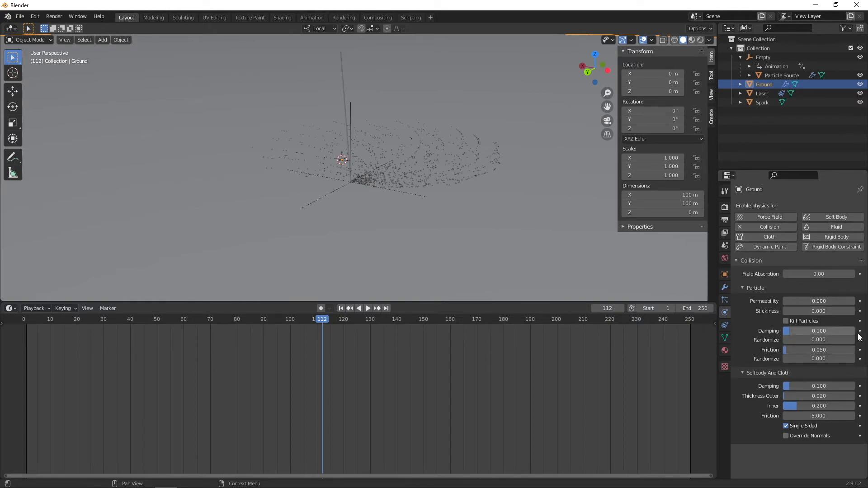
pyautogui.click(341, 308)
pyautogui.click(369, 309)
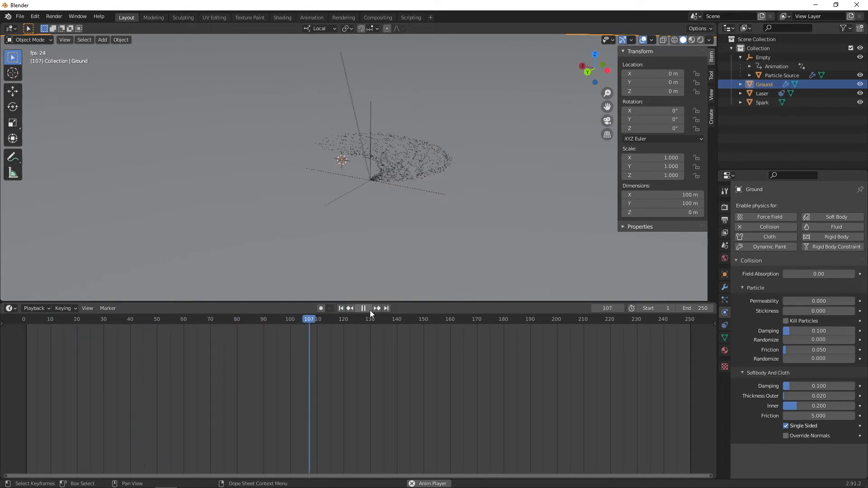
pyautogui.click(370, 310)
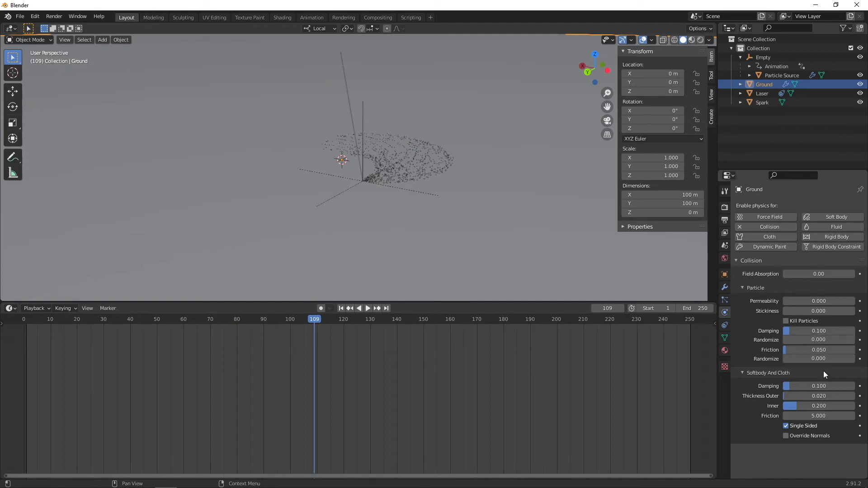
# - Try a particle collision friction of 0.15 on the Ground and replay the animation from the start
pyautogui.click(818, 349)
pyautogui.write('0.15')
pyautogui.press('Return')
pyautogui.click(341, 308)
pyautogui.click(367, 310)
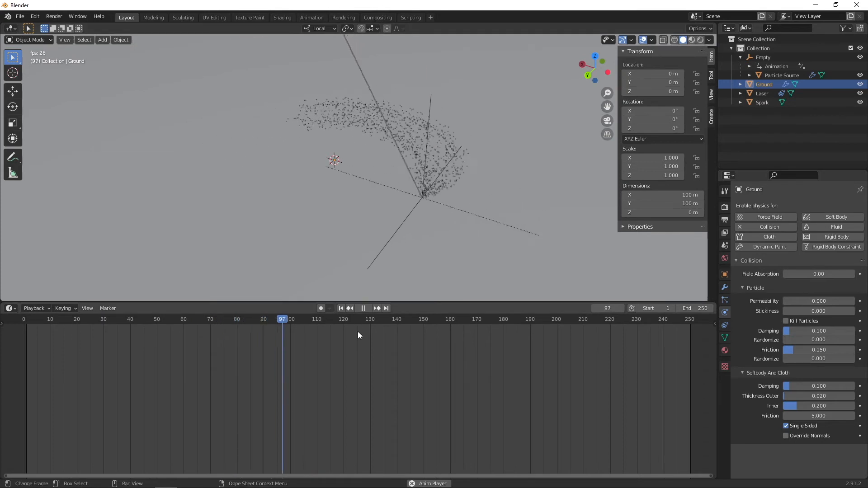
pyautogui.click(363, 308)
# - Set the Ground's particle collision friction to 0.25 and replay the animation from the start
pyautogui.click(813, 350)
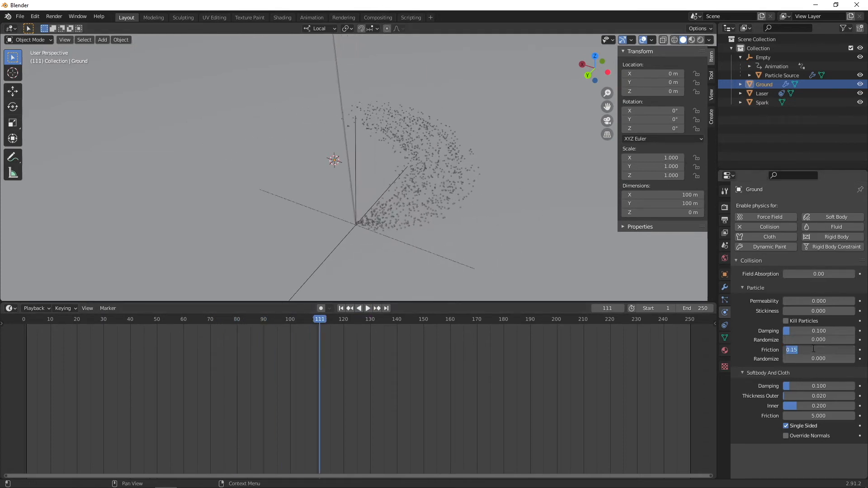
pyautogui.write('0.25')
pyautogui.press('Return')
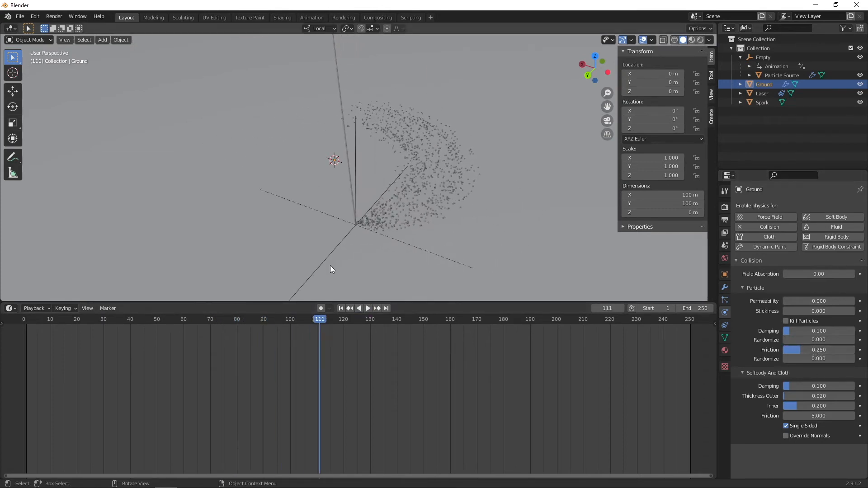
pyautogui.click(341, 308)
pyautogui.click(368, 308)
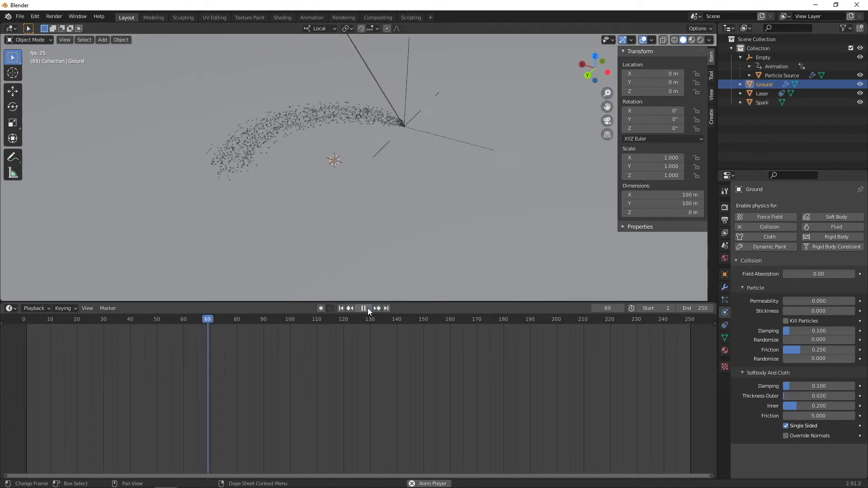
pyautogui.click(368, 308)
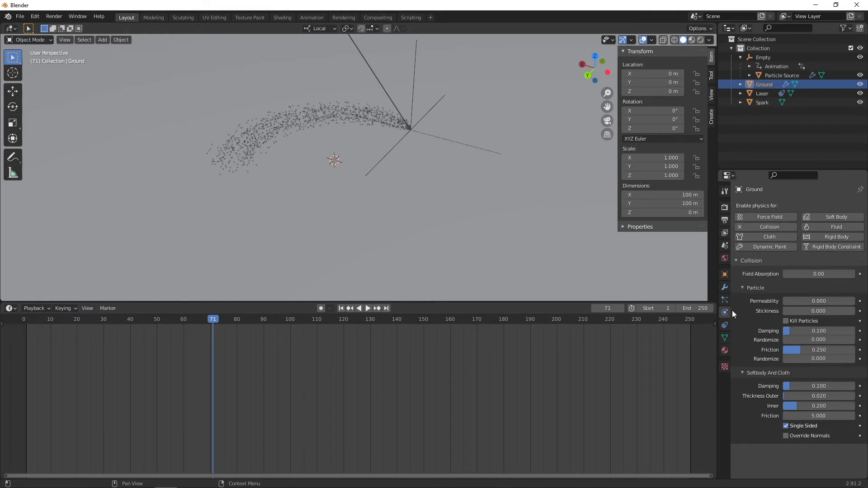
# - Set the Particle Source's particle lifetime to 75 and its lifetime randomness to 0.5
pyautogui.click(783, 76)
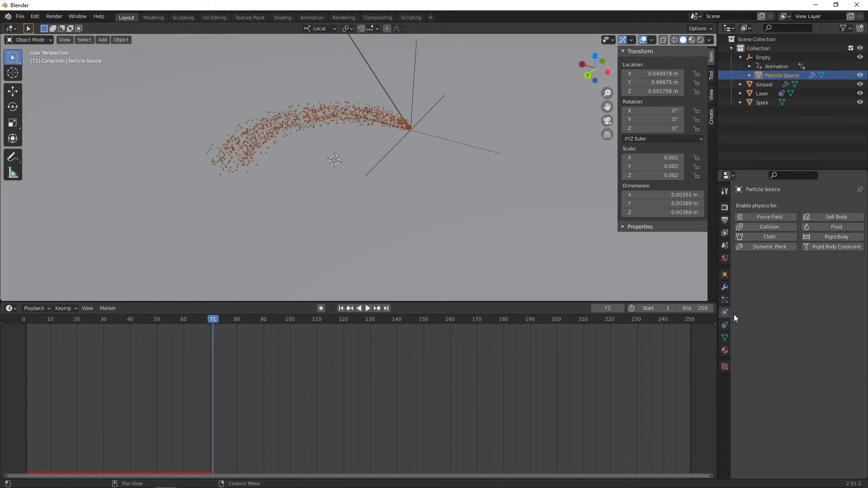
pyautogui.click(725, 299)
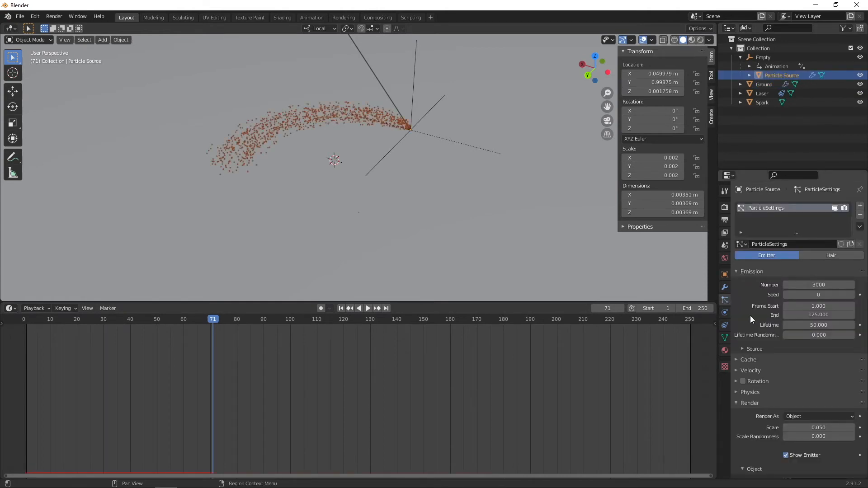
pyautogui.click(819, 325)
pyautogui.write('75')
pyautogui.press('Return')
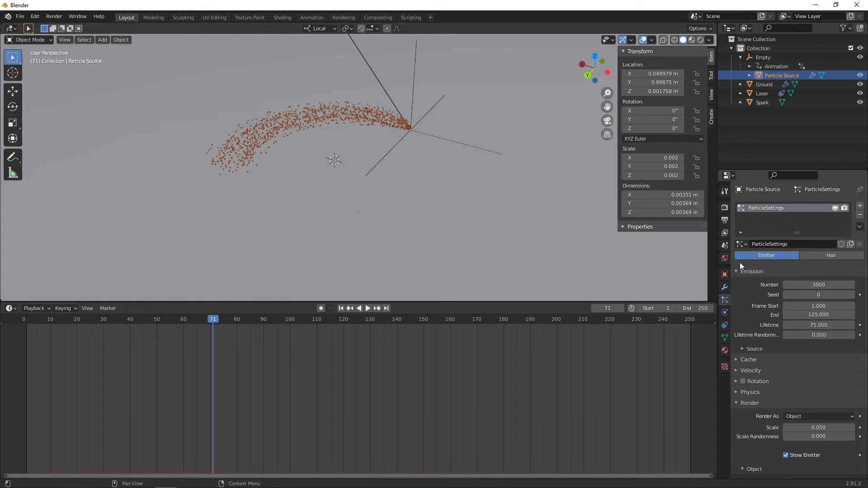
pyautogui.click(833, 335)
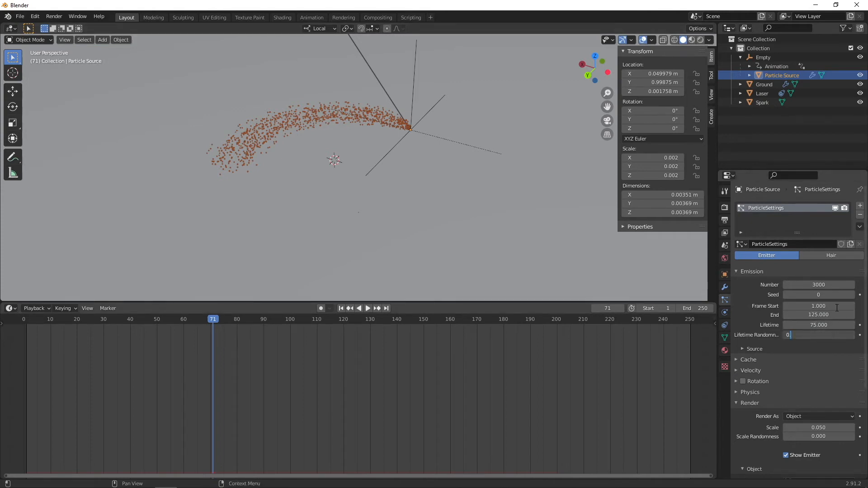
pyautogui.press('Return')
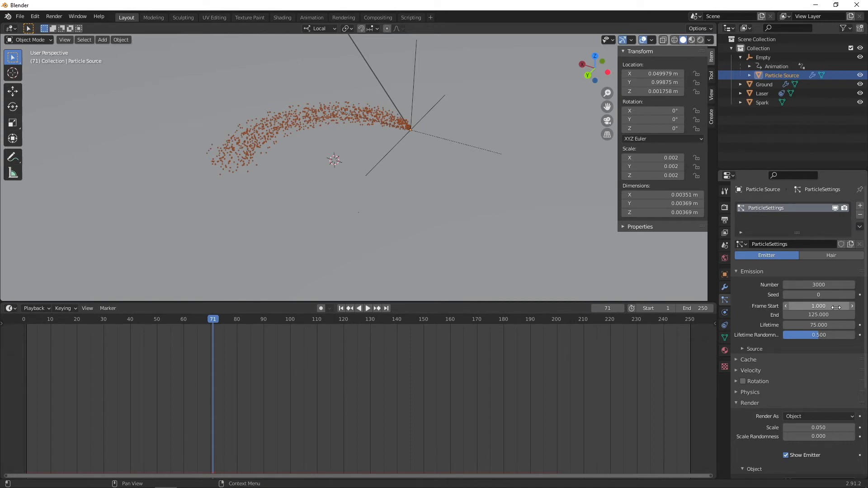
# - Set the particles' normal velocity to 0.2 m/s and tangent velocity to 0.2 m/s
pyautogui.click(742, 370)
pyautogui.scroll(-4, 805, 337)
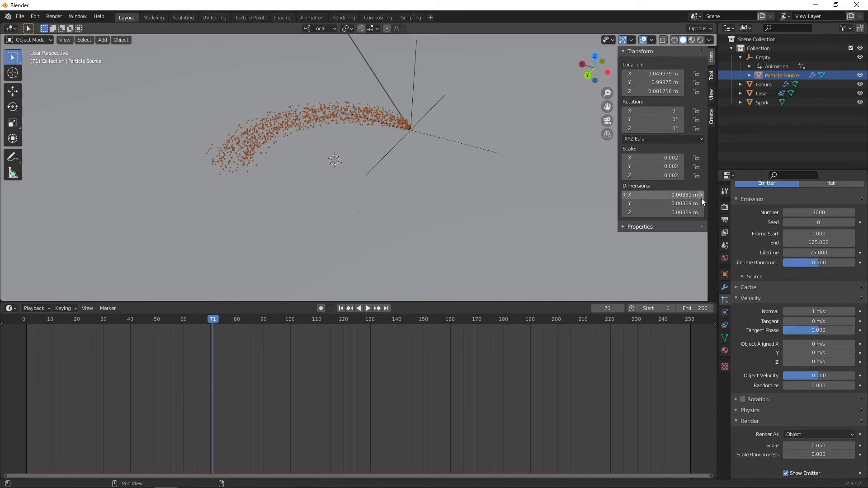
pyautogui.doubleClick(828, 311)
pyautogui.write('0.2')
pyautogui.press('Return')
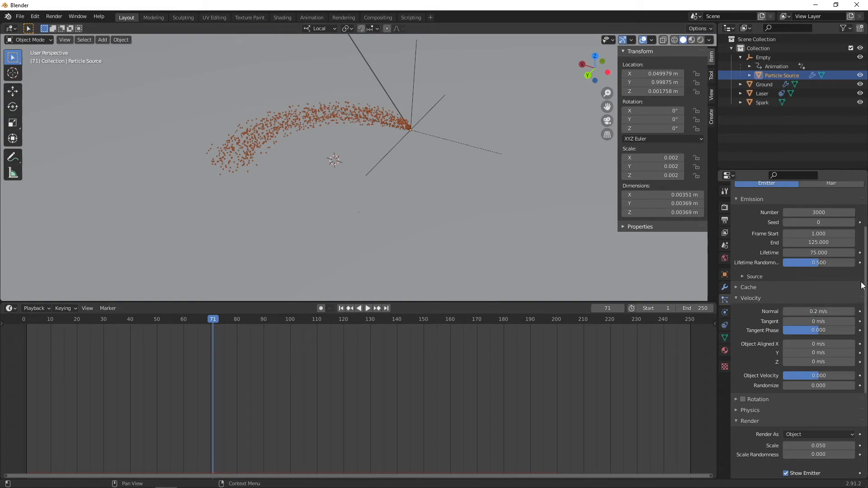
pyautogui.click(800, 322)
pyautogui.write('0.20')
pyautogui.press('Return')
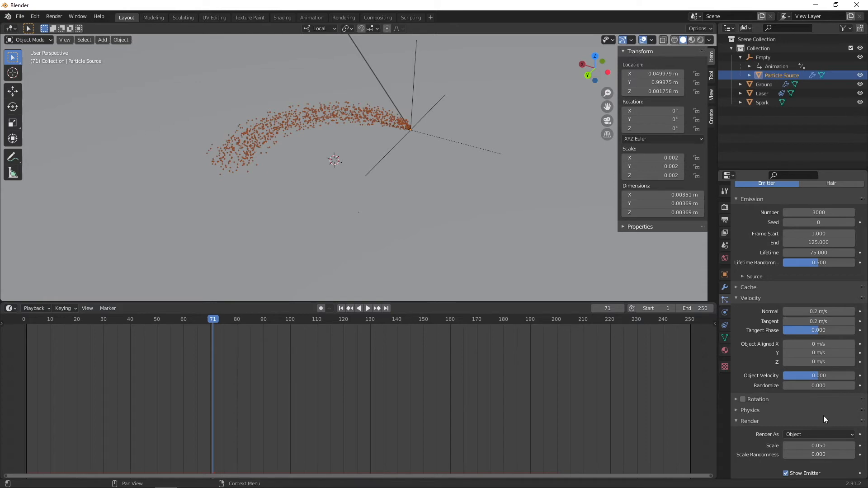
# - Set the particles' object-aligned Z velocity to 0.4 m/s and the velocity randomization to 0.18
pyautogui.click(818, 363)
pyautogui.write('0.4')
pyautogui.press('Return')
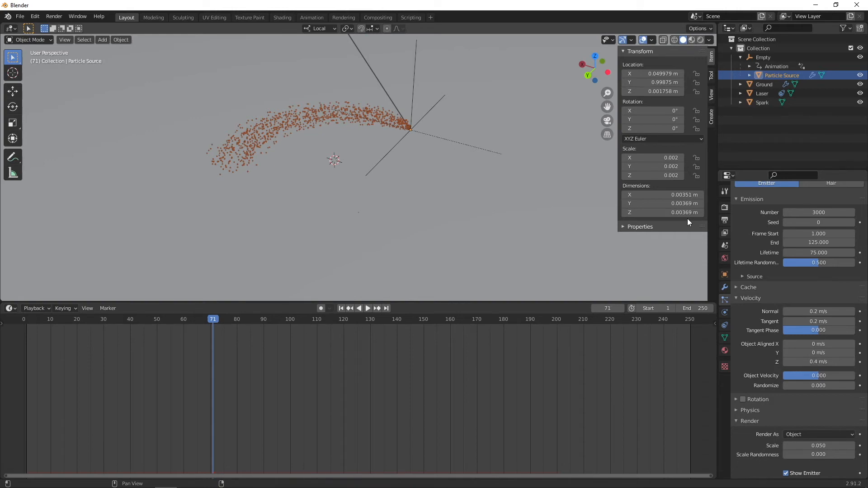
pyautogui.click(827, 386)
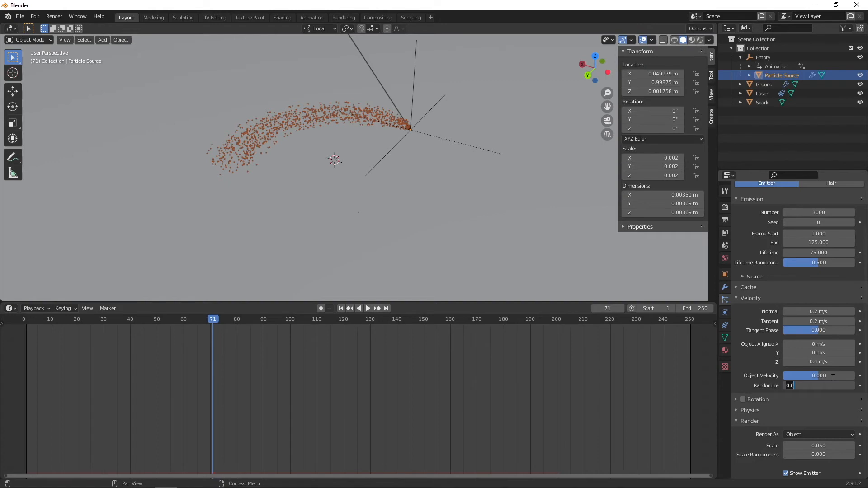
pyautogui.write('0.')
pyautogui.press('Return')
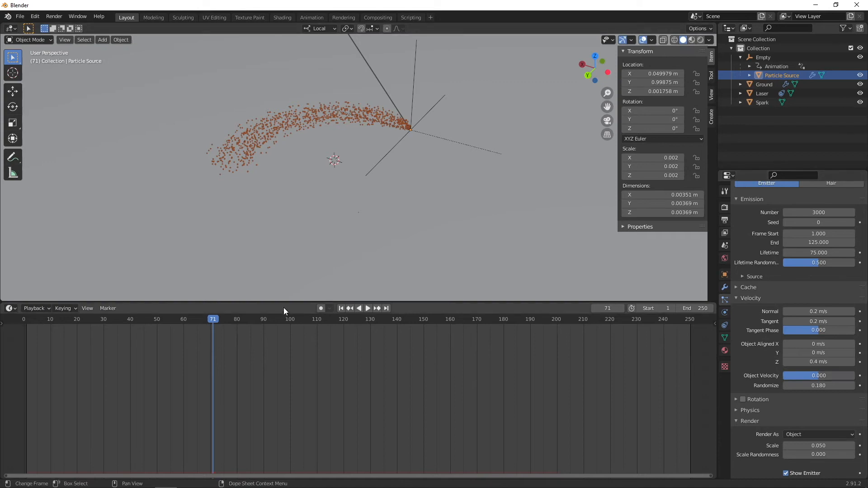
# - Replay the spark animation from the first frame in solid view to check the new velocities
pyautogui.click(341, 308)
pyautogui.click(368, 308)
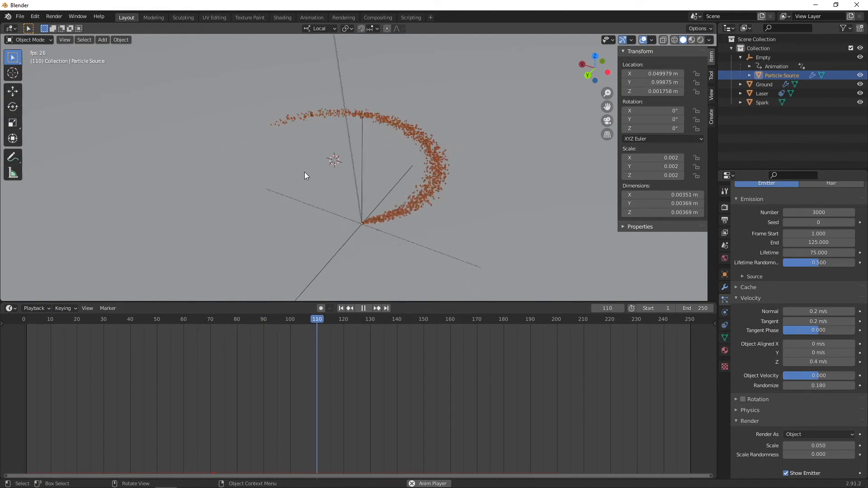
pyautogui.press('space')
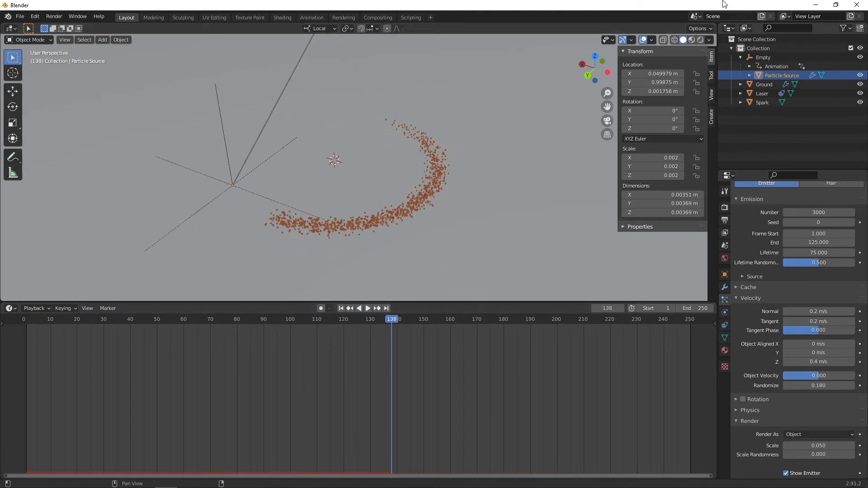
# - Preview the spark animation from the first frame in rendered shading, then return to frame 1
pyautogui.click(701, 39)
pyautogui.click(494, 231)
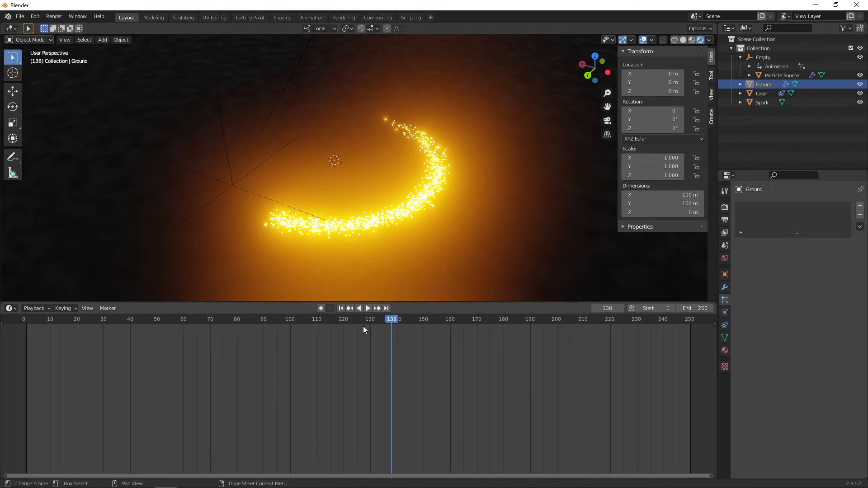
pyautogui.click(341, 308)
pyautogui.click(368, 308)
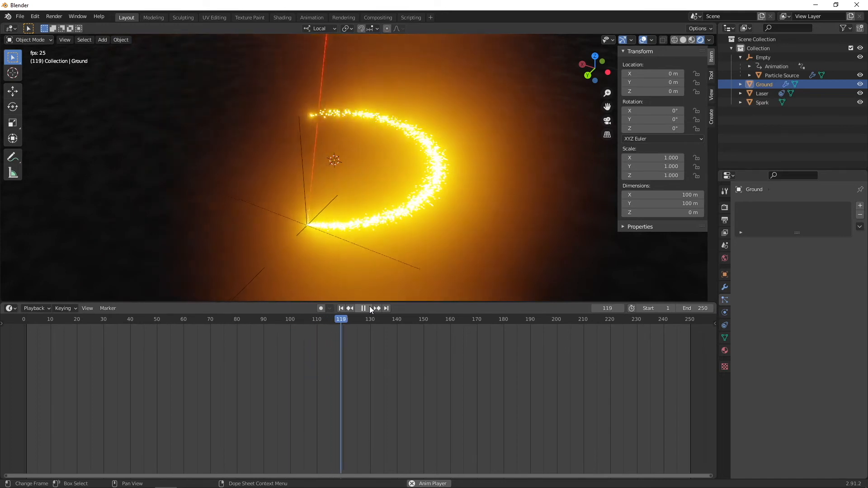
pyautogui.click(364, 308)
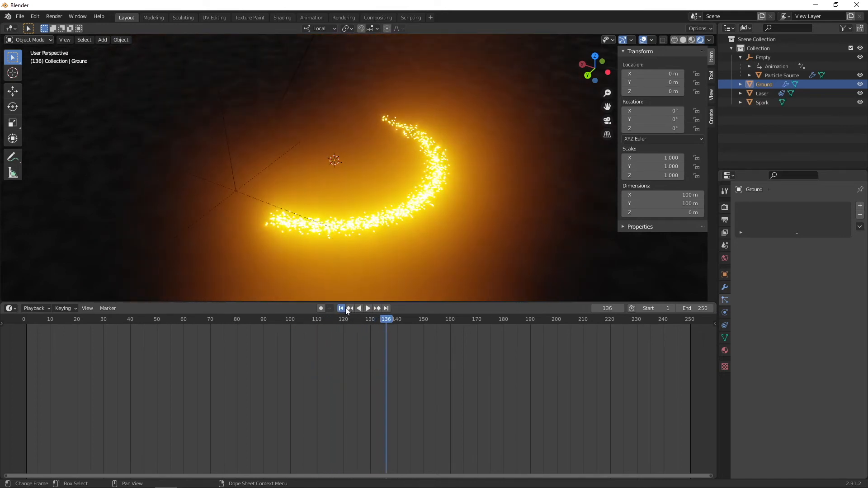
pyautogui.click(345, 308)
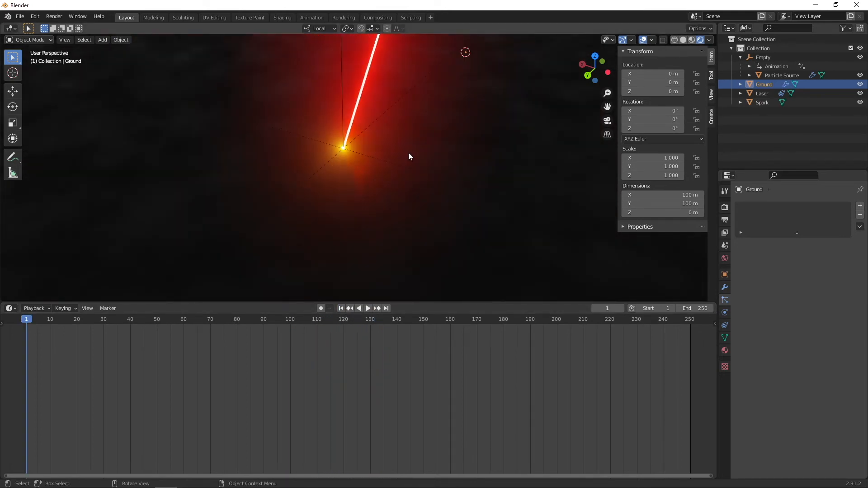
# - Switch to solid shading and add a mesh cylinder with a 1 m radius at the world origin
pyautogui.moveTo(409, 156); pyautogui.dragTo(391, 162, button='middle')
pyautogui.scroll(-5, 494, 180)
pyautogui.keyDown('shift'); pyautogui.moveTo(490, 173); pyautogui.dragTo(458, 197, button='middle'); pyautogui.keyUp('shift')
pyautogui.moveTo(458, 195); pyautogui.dragTo(481, 185, button='middle')
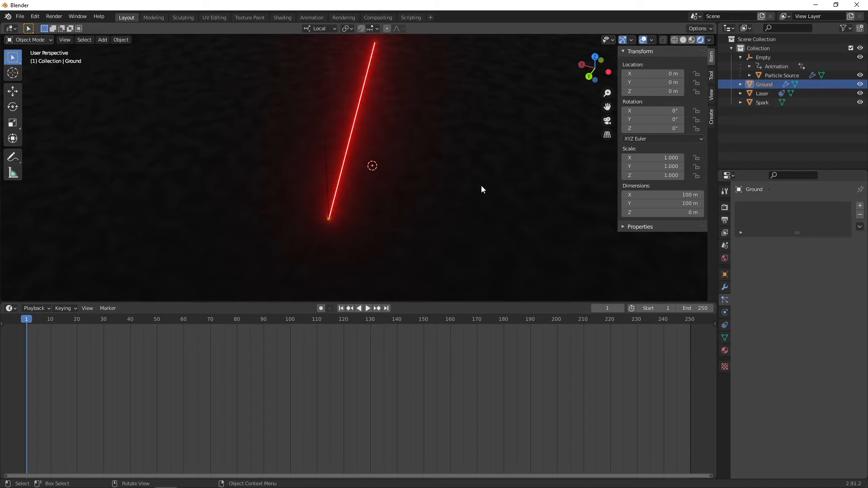
pyautogui.click(683, 40)
pyautogui.hotkey('shift', 'a')
pyautogui.moveTo(493, 155)
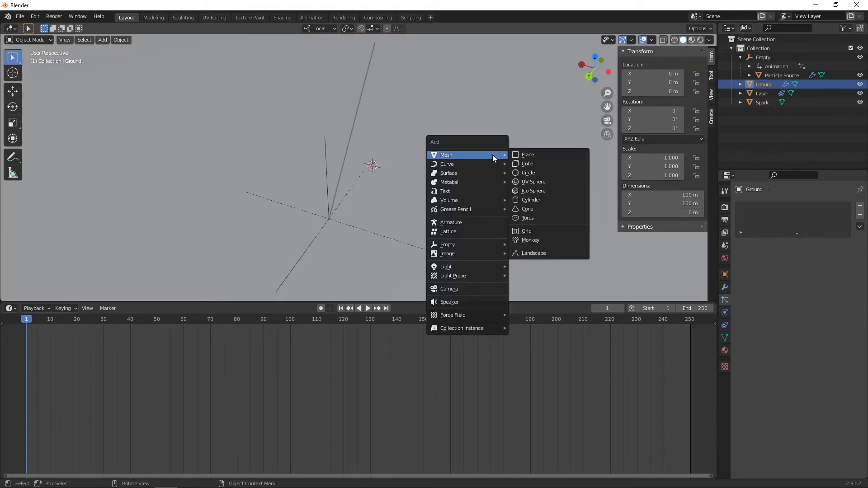
pyautogui.click(563, 199)
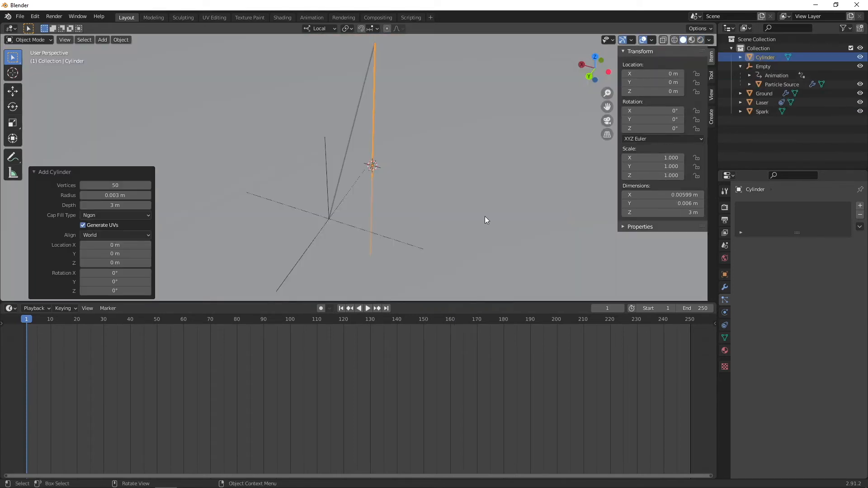
pyautogui.click(118, 195)
pyautogui.write('2')
pyautogui.press('Return')
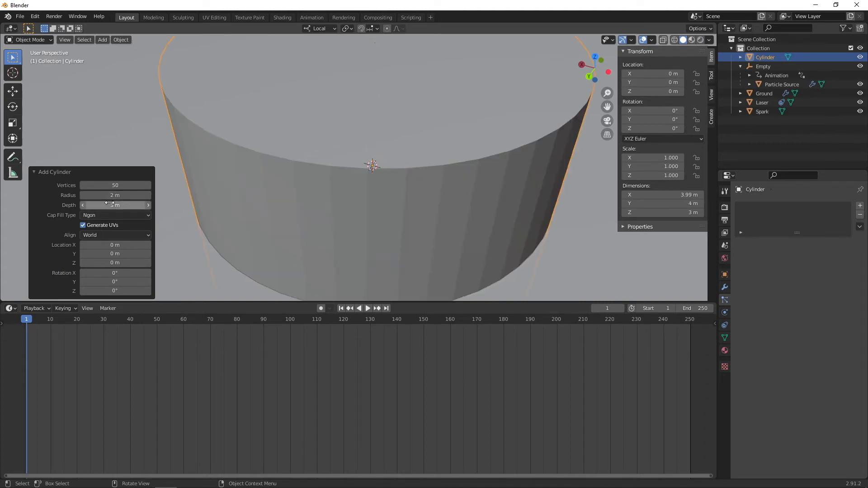
pyautogui.click(128, 195)
pyautogui.write('1')
pyautogui.press('Return')
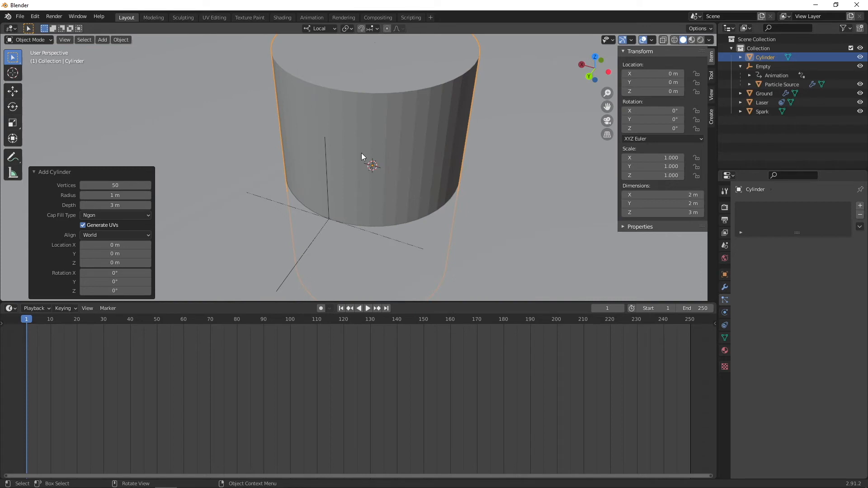
# - Reduce the new cylinder's depth to 0.2 m and keep its vertex count at 50
pyautogui.moveTo(343, 213); pyautogui.dragTo(392, 192, button='middle')
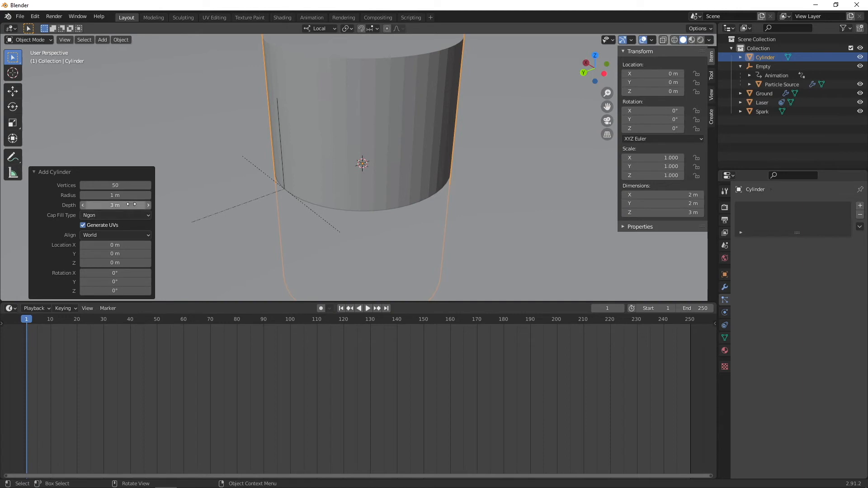
pyautogui.moveTo(131, 205); pyautogui.dragTo(5, 220)
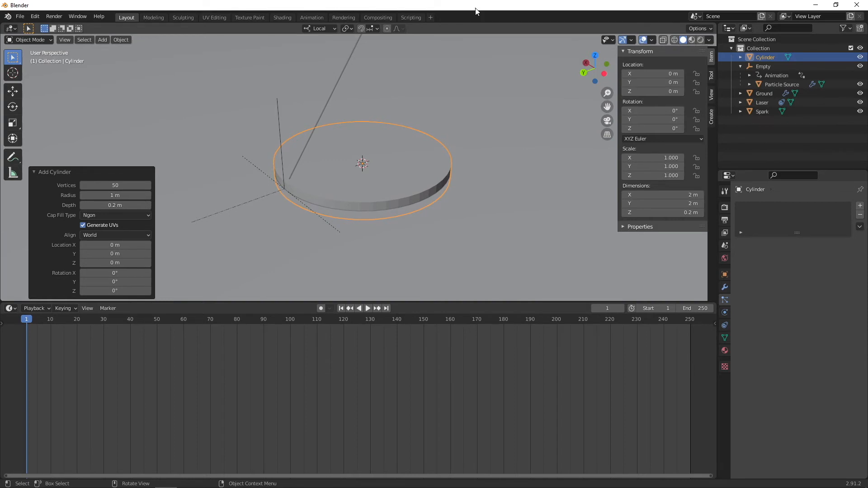
pyautogui.moveTo(474, 135)
pyautogui.mouseDown(button='middle')
pyautogui.moveTo(470, 95)
pyautogui.moveTo(472, 132)
pyautogui.mouseUp(button='middle')
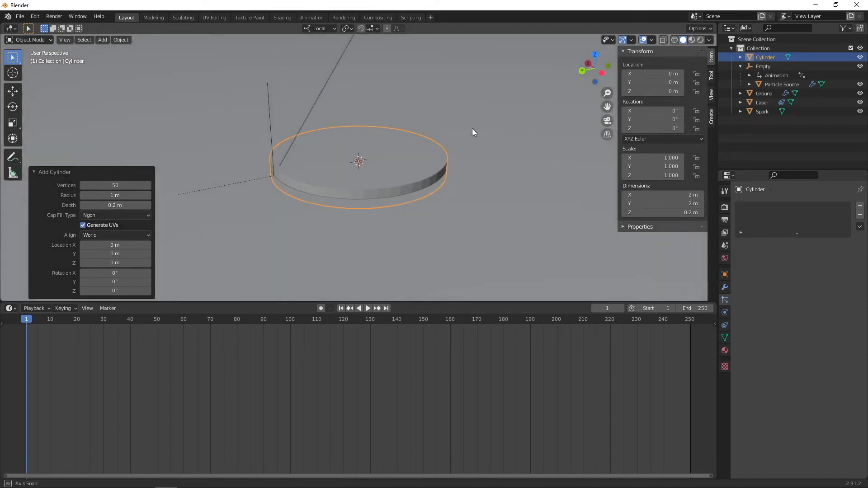
pyautogui.click(137, 185)
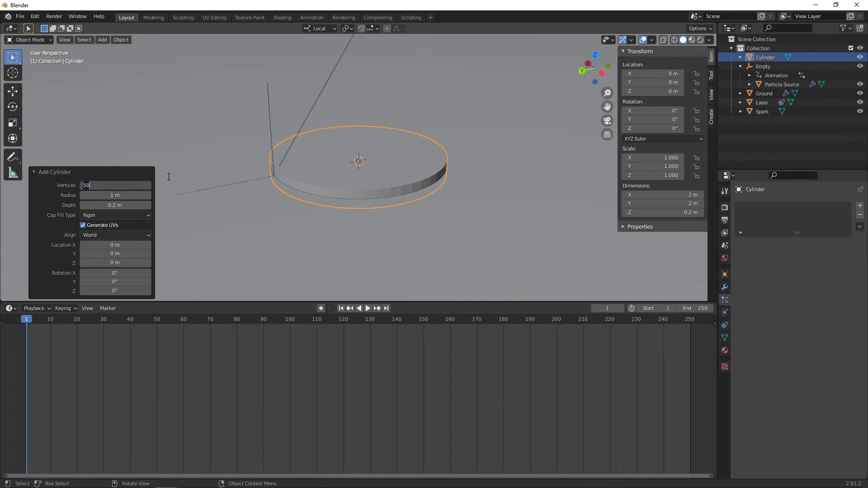
pyautogui.press('Return')
# - Apply smooth shading to the flat cylinder and inspect its surface
pyautogui.rightClick(389, 157)
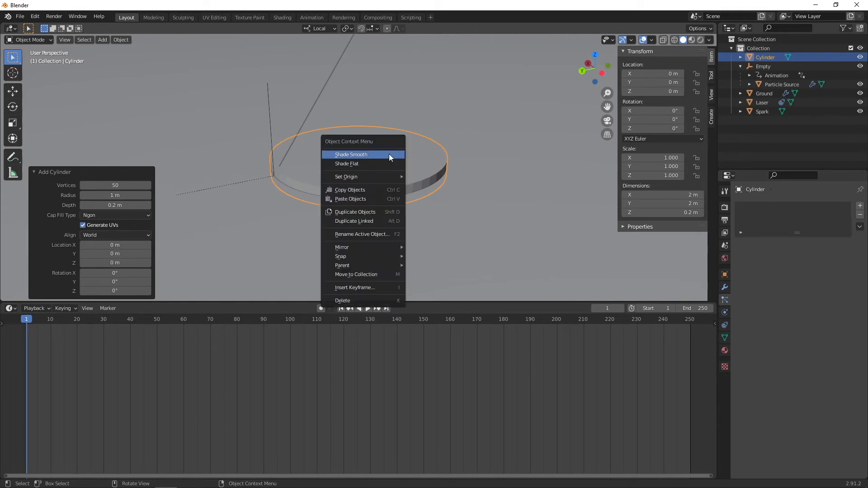
pyautogui.click(389, 155)
pyautogui.scroll(5, 448, 148)
pyautogui.moveTo(411, 164); pyautogui.dragTo(367, 178, button='middle')
pyautogui.scroll(-3, 333, 198)
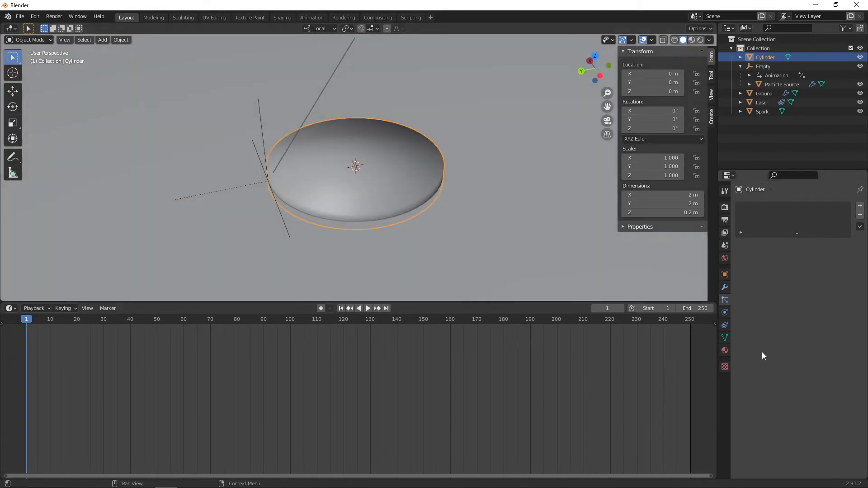
# - Enable Auto Smooth at 30° in the cylinder's normals settings and inspect its edges
pyautogui.click(724, 337)
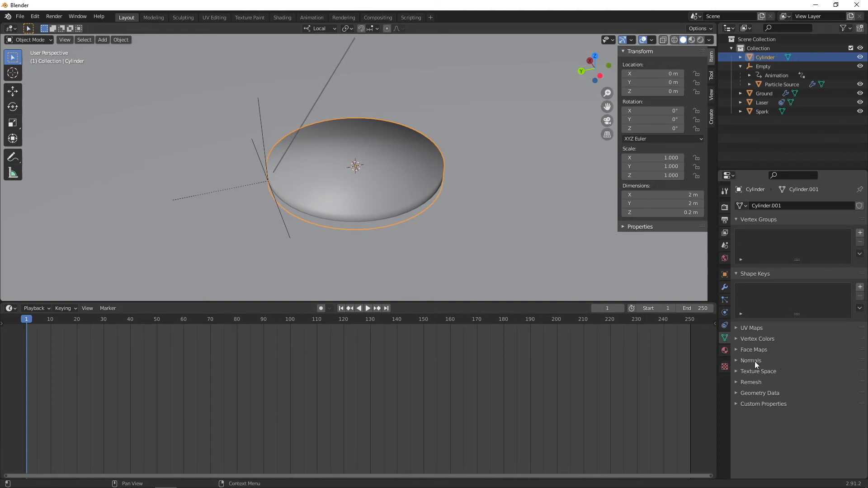
pyautogui.click(752, 361)
pyautogui.click(786, 374)
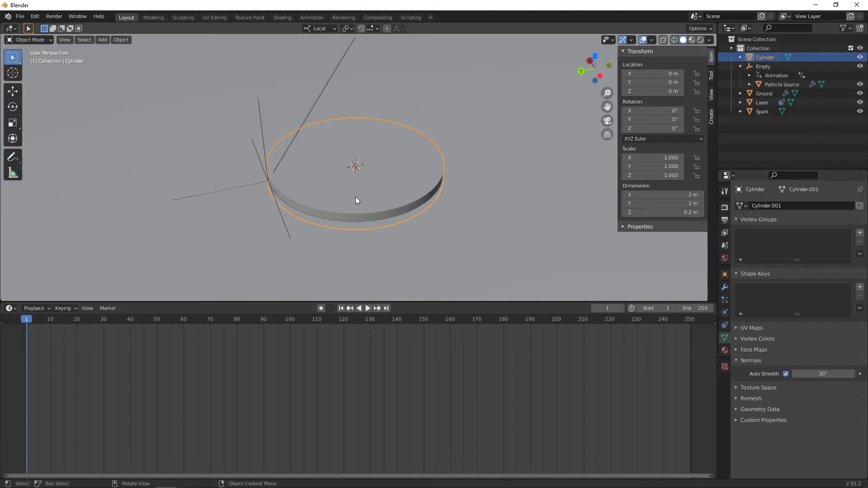
pyautogui.moveTo(355, 197); pyautogui.dragTo(351, 186, button='middle')
pyautogui.scroll(4, 351, 190)
pyautogui.scroll(-4, 443, 177)
pyautogui.moveTo(444, 177); pyautogui.dragTo(409, 148, button='middle')
pyautogui.scroll(3, 431, 194)
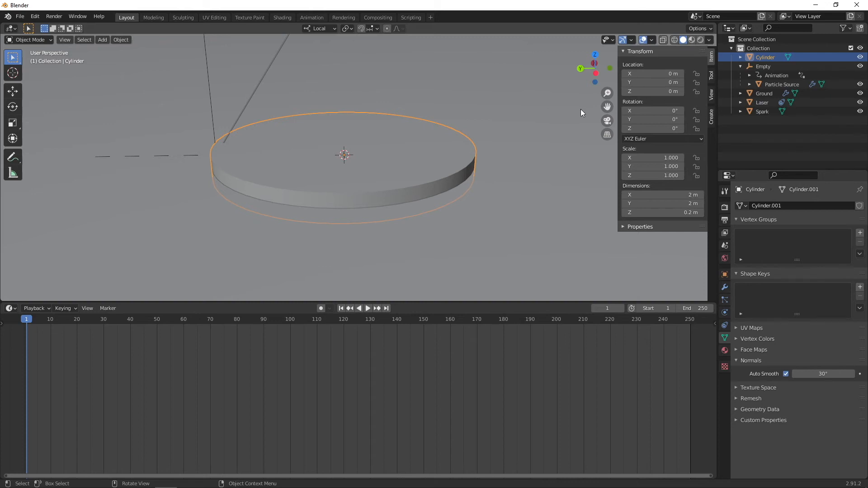
# - Rename the Ground object as Ground_Start
pyautogui.click(763, 92)
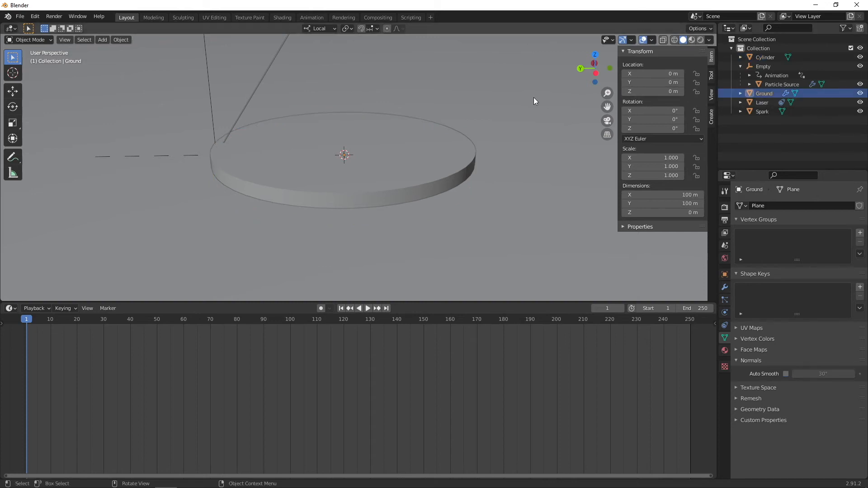
pyautogui.doubleClick(764, 93)
pyautogui.click(773, 93)
pyautogui.write('_Start')
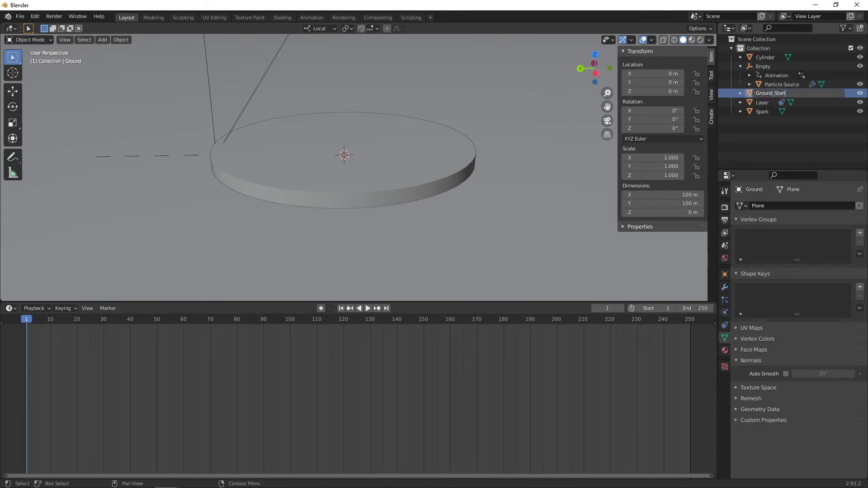
pyautogui.press('Return')
# - Duplicate Ground_Start in place and rename the copy as Ground_End
pyautogui.moveTo(523, 95); pyautogui.dragTo(415, 104, button='middle')
pyautogui.hotkey('shift', 'd')
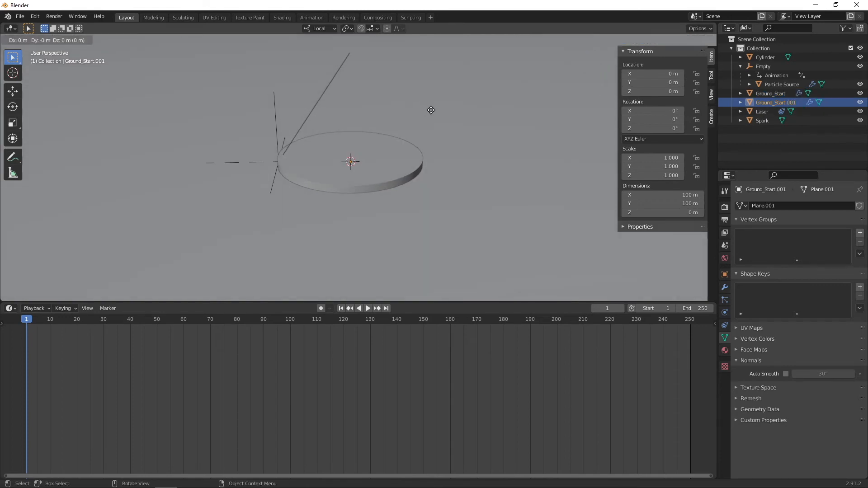
pyautogui.rightClick(782, 104)
pyautogui.doubleClick(783, 104)
pyautogui.press('End')
pyautogui.press('BackSpace')
pyautogui.press('BackSpace')
pyautogui.press('BackSpace')
pyautogui.press('BackSpace')
pyautogui.press('BackSpace')
pyautogui.press('BackSpace')
pyautogui.press('BackSpace')
pyautogui.press('BackSpace')
pyautogui.press('BackSpace')
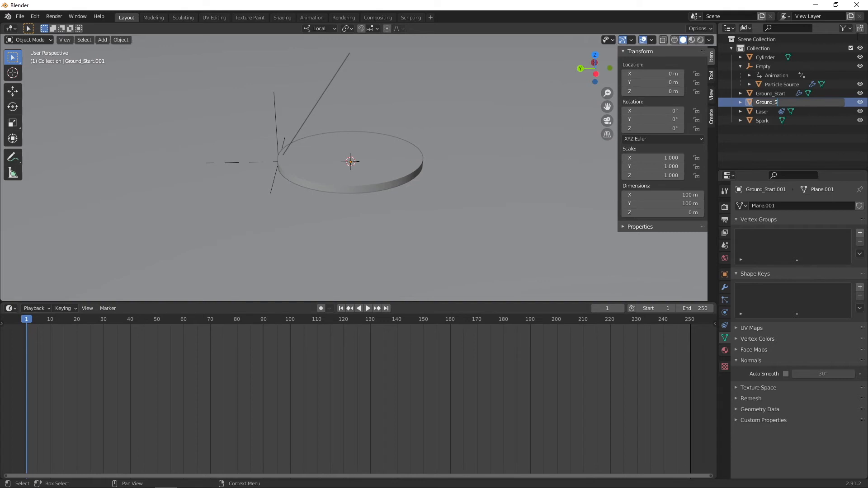
pyautogui.write('End')
pyautogui.press('Return')
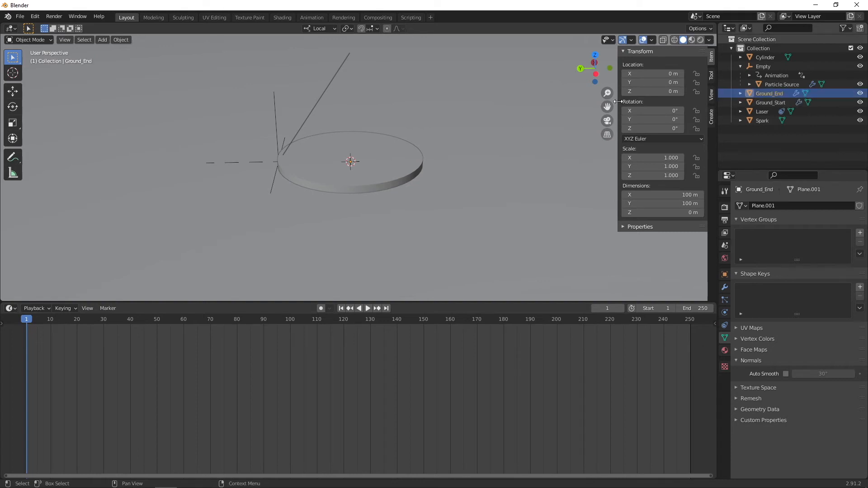
# - Rename the cylinder as Floor_Hole
pyautogui.click(327, 169)
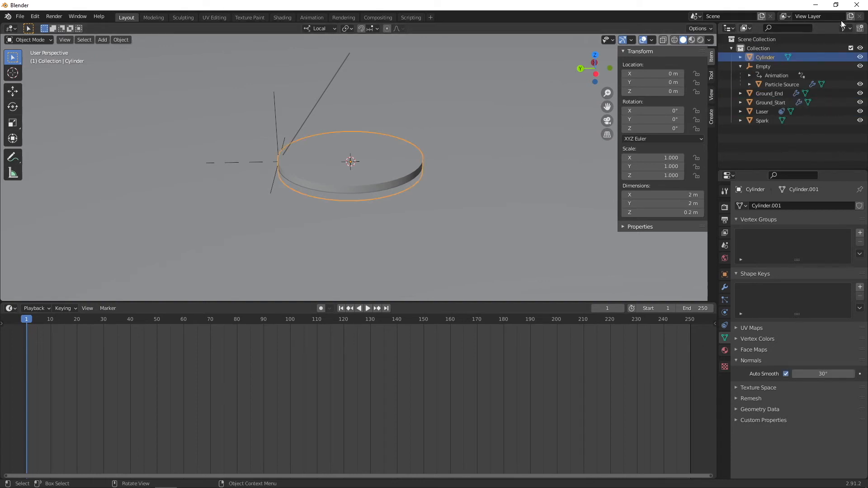
pyautogui.doubleClick(763, 58)
pyautogui.write('Fl')
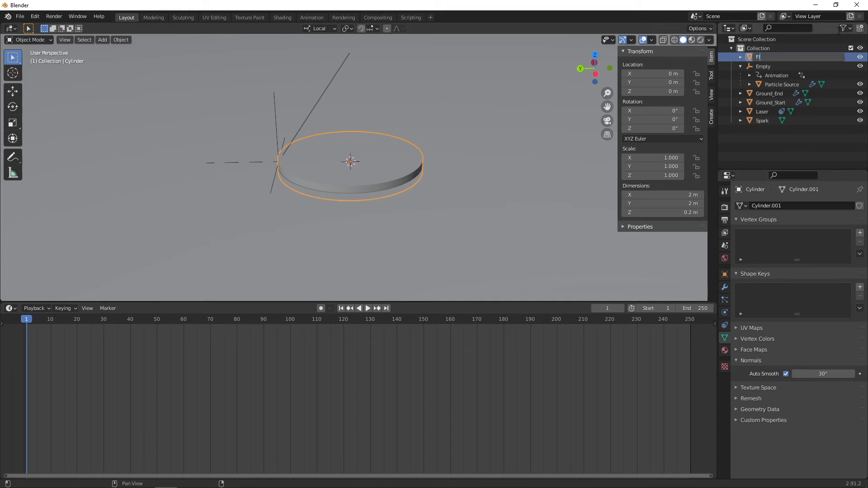
pyautogui.write('oor_Hole')
pyautogui.press('Return')
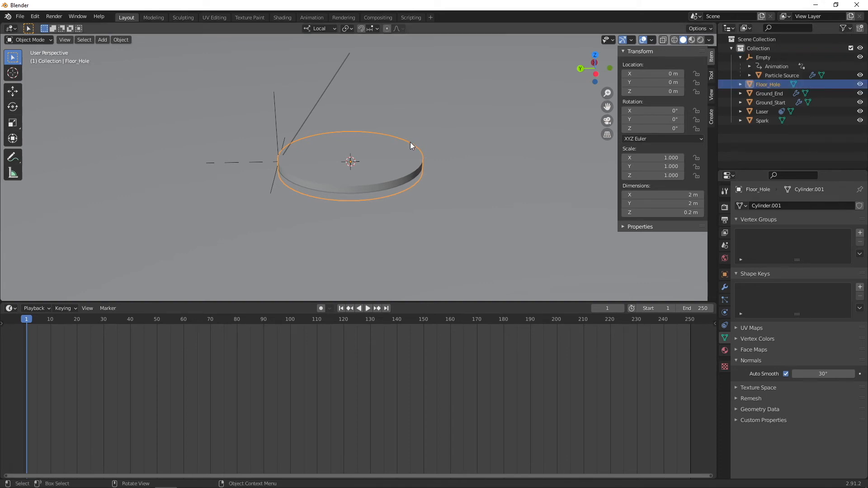
# - Hide Ground_Start in the viewport and remove the collision physics from Ground_End
pyautogui.moveTo(429, 131); pyautogui.dragTo(430, 131, button='middle')
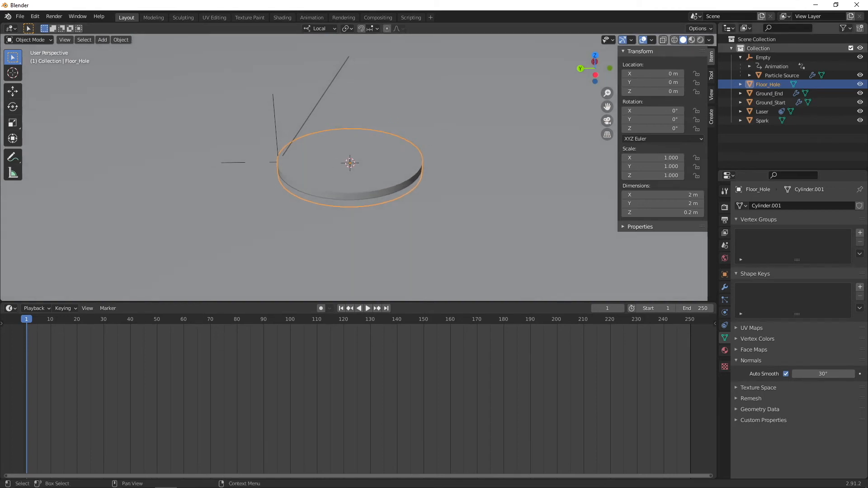
pyautogui.click(860, 102)
pyautogui.click(778, 93)
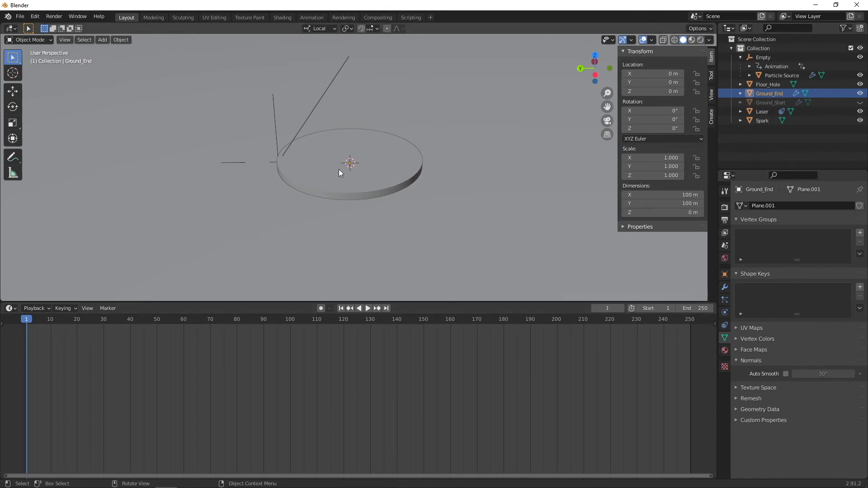
pyautogui.click(727, 288)
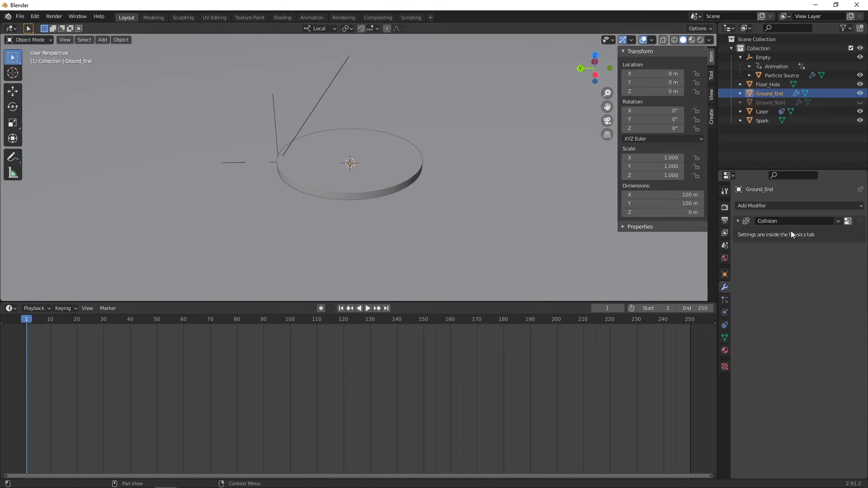
pyautogui.click(839, 222)
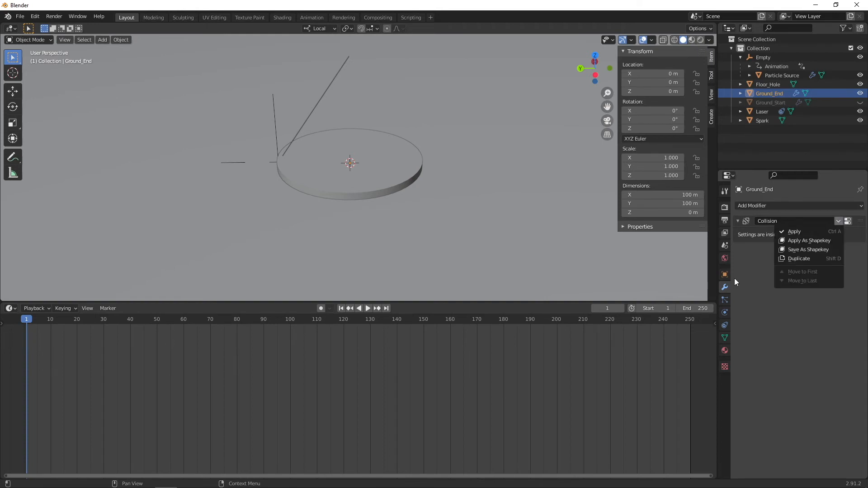
pyautogui.click(726, 300)
pyautogui.click(725, 312)
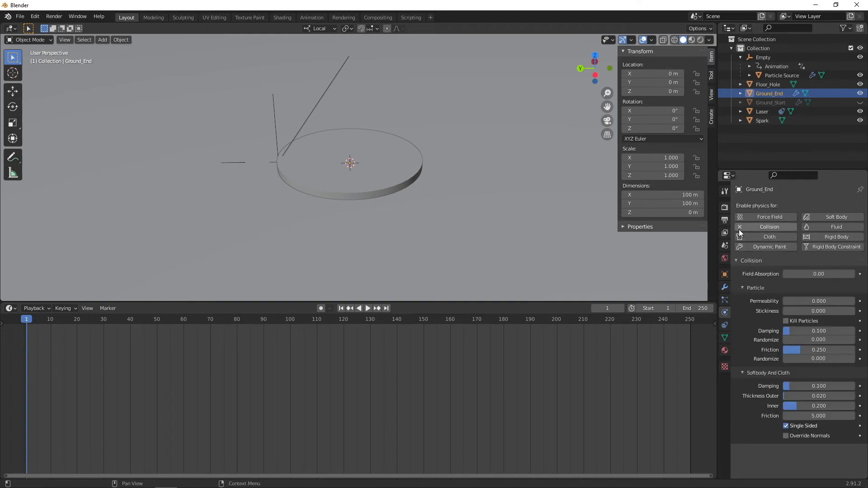
pyautogui.click(737, 227)
# - Add a Boolean modifier to Ground_End set to Difference with Floor_Hole as the object and the Fast solver
pyautogui.click(725, 288)
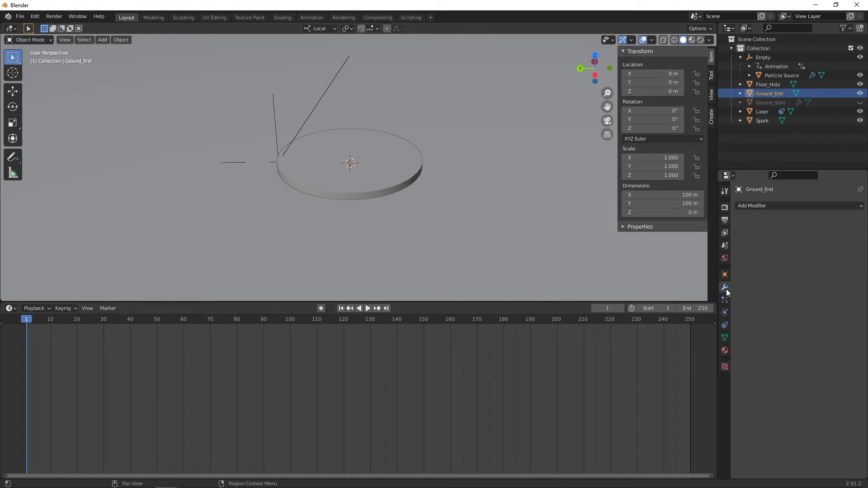
pyautogui.click(786, 206)
pyautogui.click(681, 251)
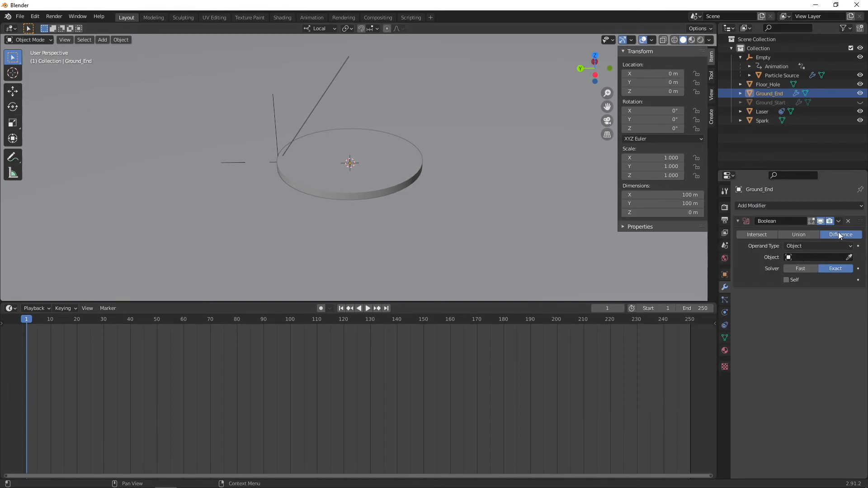
pyautogui.click(809, 257)
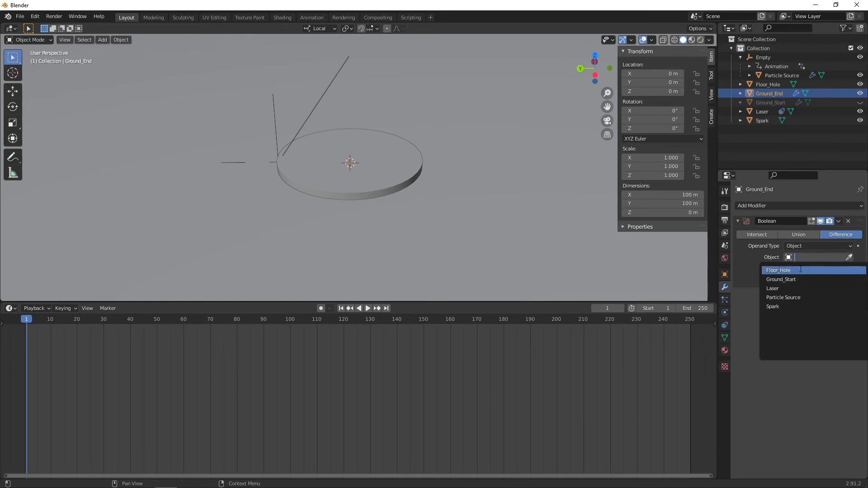
pyautogui.click(801, 271)
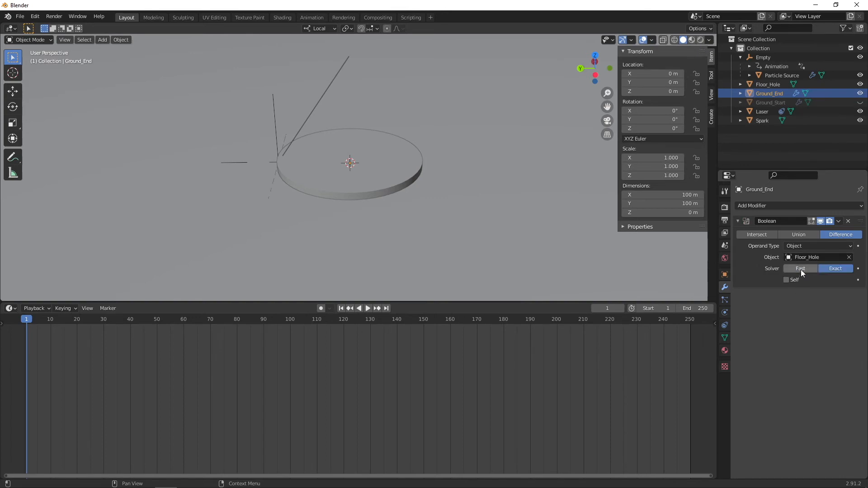
pyautogui.click(801, 270)
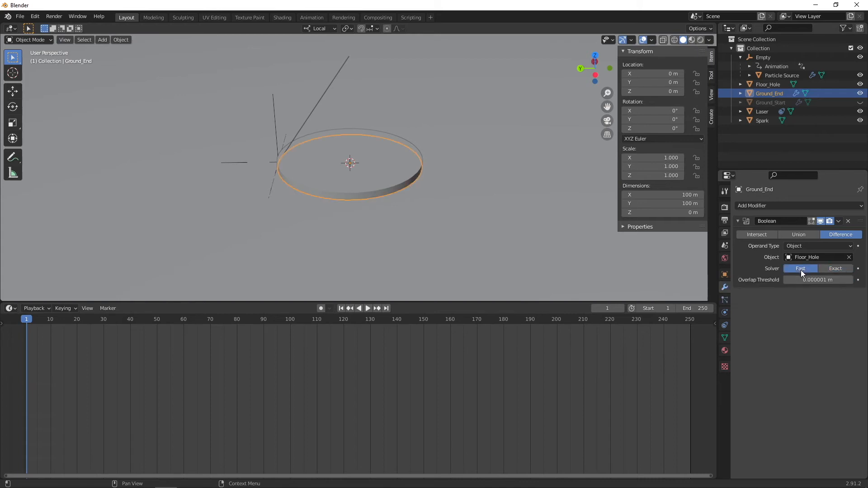
# - Check the cut in wireframe shading, apply Ground_End's Boolean modifier and return to solid shading
pyautogui.moveTo(478, 216)
pyautogui.mouseDown(button='middle')
pyautogui.moveTo(471, 189)
pyautogui.moveTo(475, 209)
pyautogui.mouseUp(button='middle')
pyautogui.press('z')
pyautogui.click(419, 185)
pyautogui.scroll(-3, 384, 171)
pyautogui.moveTo(384, 170); pyautogui.dragTo(329, 134, button='middle')
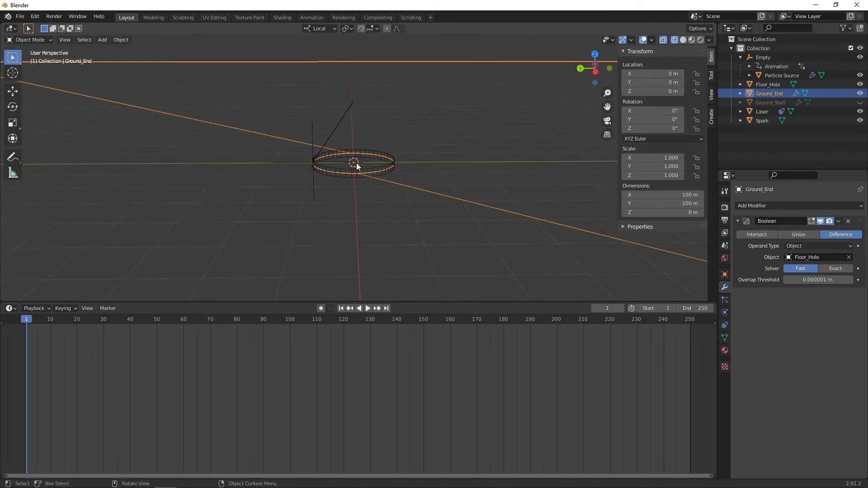
pyautogui.click(838, 222)
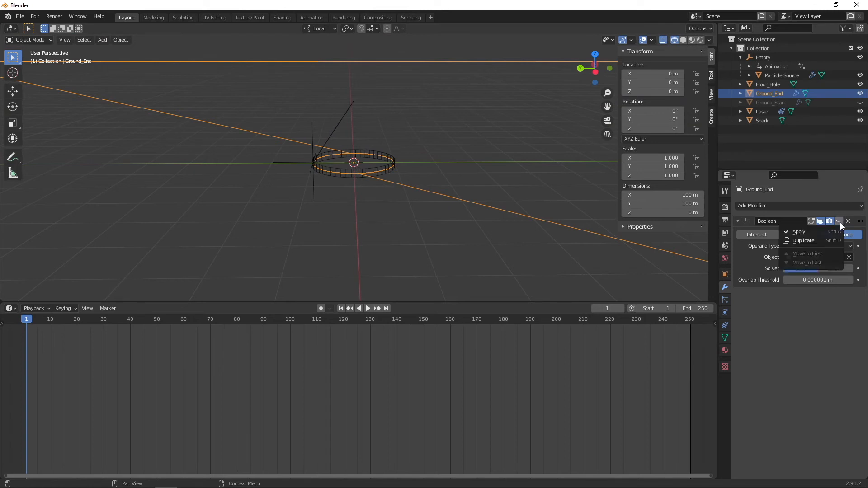
pyautogui.click(830, 229)
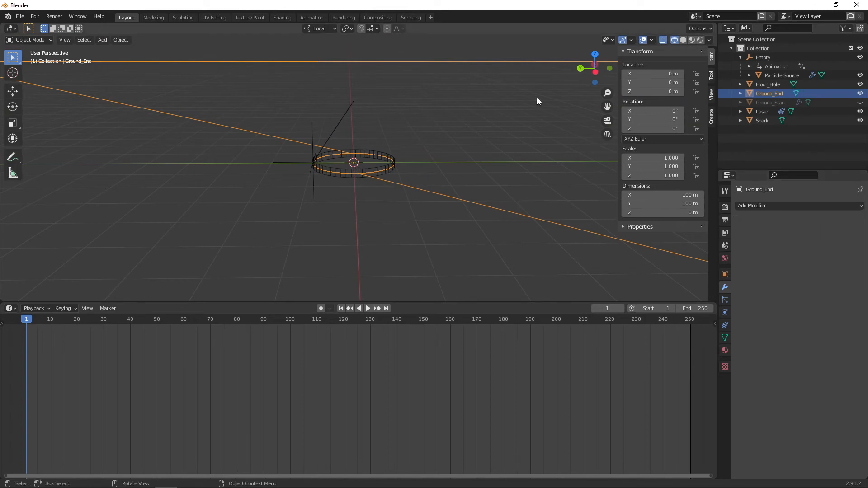
pyautogui.click(682, 41)
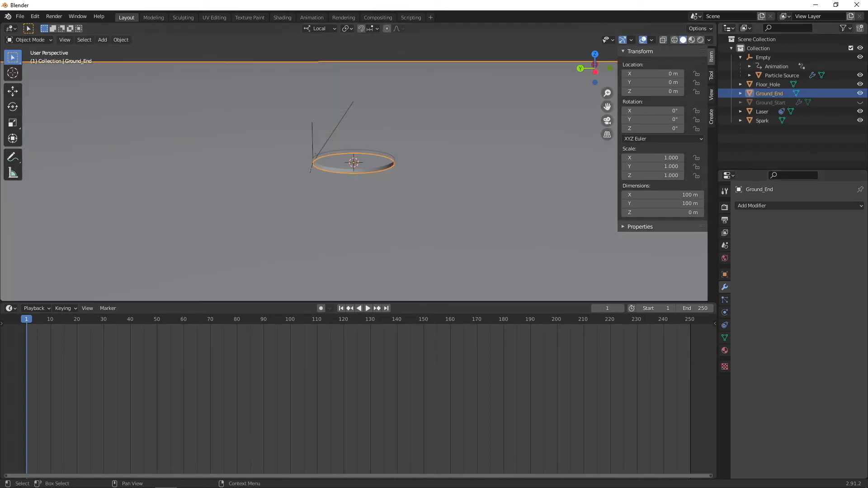
# - Hide Floor_Hole in the viewport and inspect the round opening in Ground_End
pyautogui.click(860, 84)
pyautogui.moveTo(317, 135); pyautogui.dragTo(406, 157, button='middle')
pyautogui.scroll(7, 405, 158)
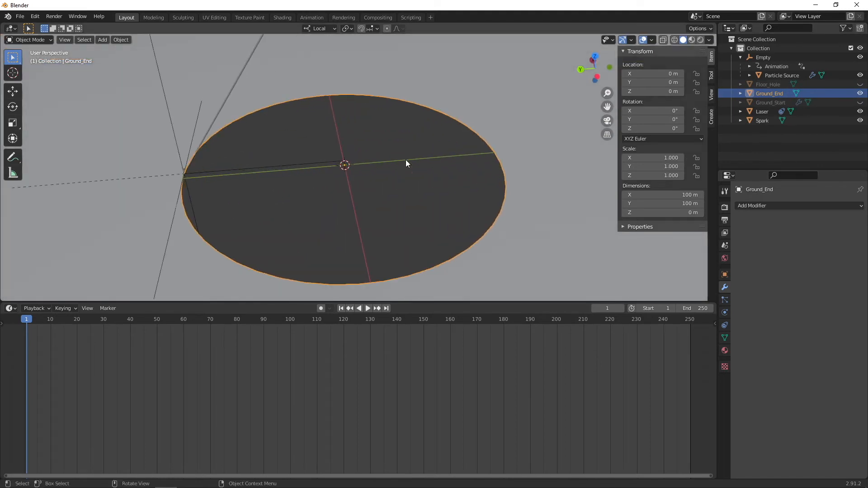
pyautogui.hotkey('alt', 'a')
pyautogui.scroll(-7, 395, 156)
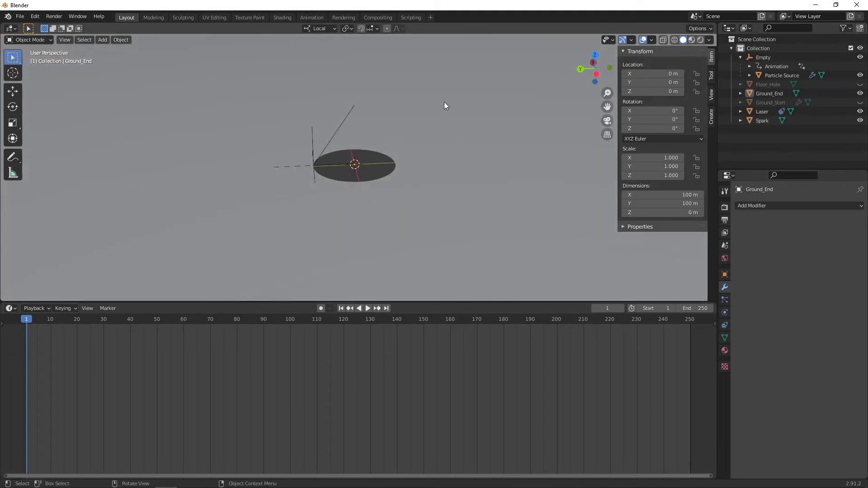
# - Reselect Ground_End, shade it smooth and enable Auto Smooth at 30° for its normals
pyautogui.hotkey('ctrl', 'z')
pyautogui.rightClick(427, 109)
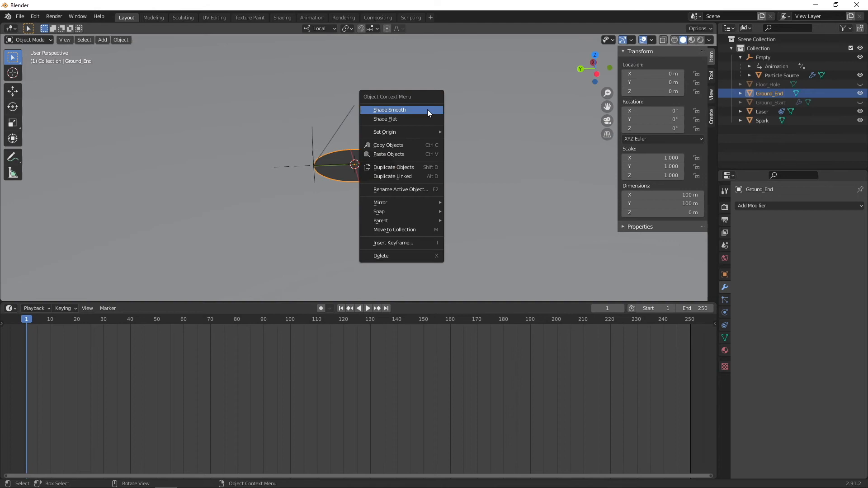
pyautogui.click(428, 109)
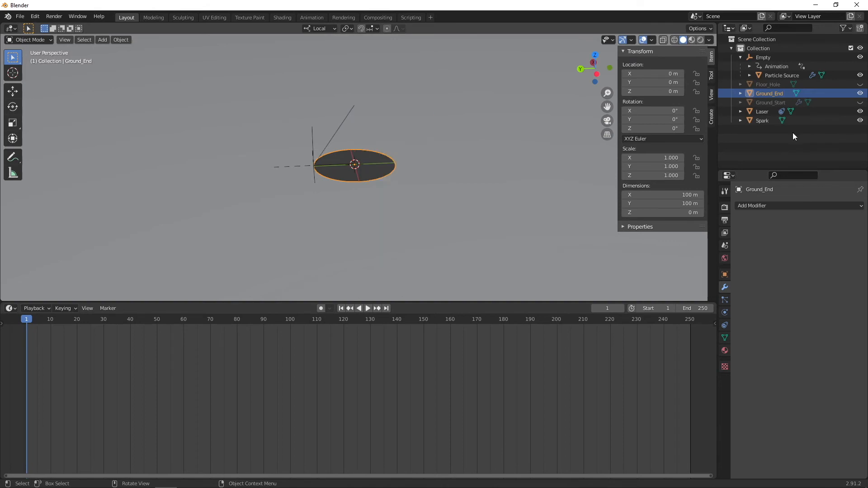
pyautogui.click(727, 338)
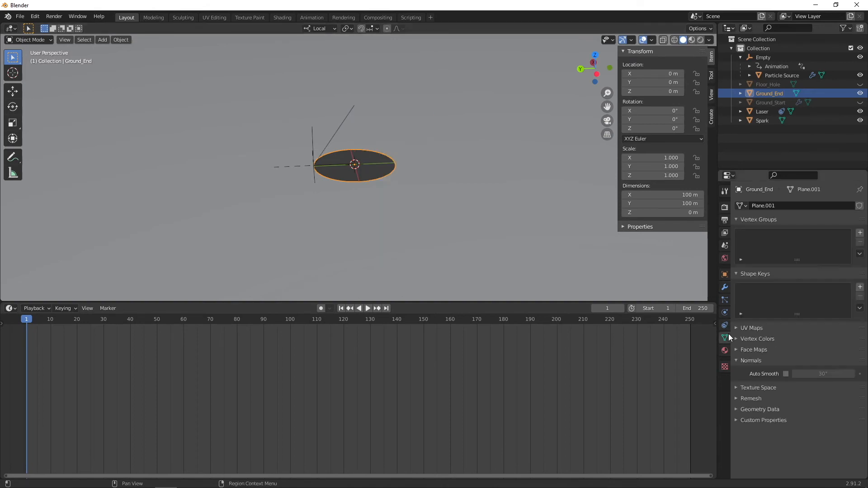
pyautogui.click(785, 374)
pyautogui.scroll(3, 421, 190)
pyautogui.click(422, 190)
pyautogui.scroll(5, 386, 150)
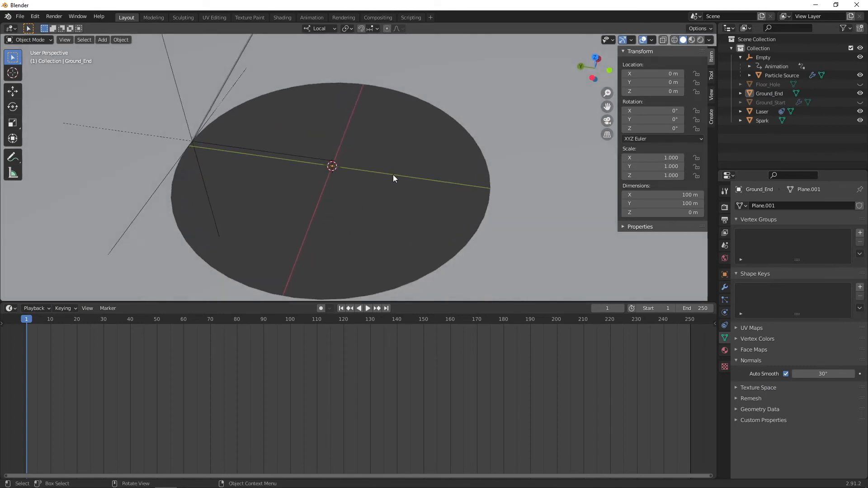
pyautogui.scroll(-6, 401, 202)
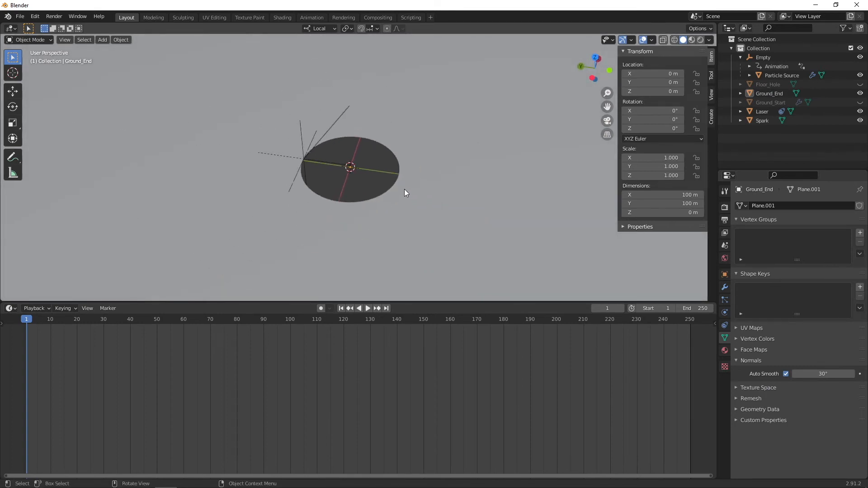
pyautogui.moveTo(419, 186); pyautogui.dragTo(422, 169, button='middle')
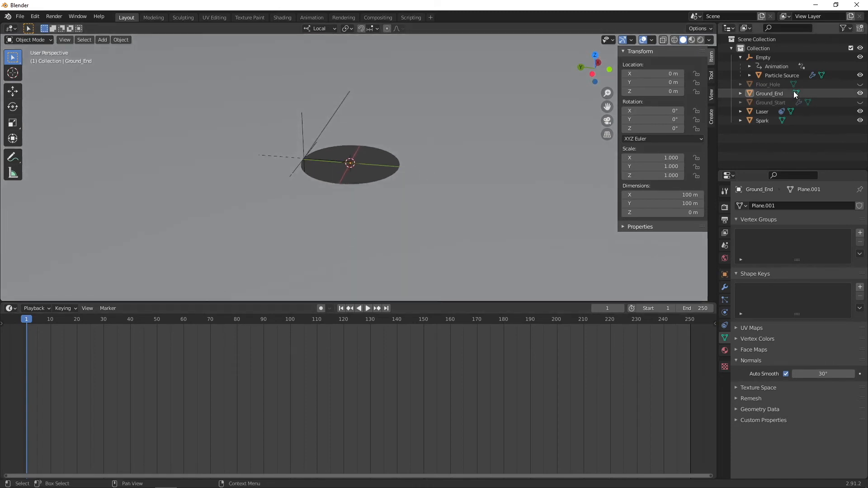
# - Show Ground_Start in the viewport, hide Ground_End and select Ground_Start
pyautogui.click(860, 102)
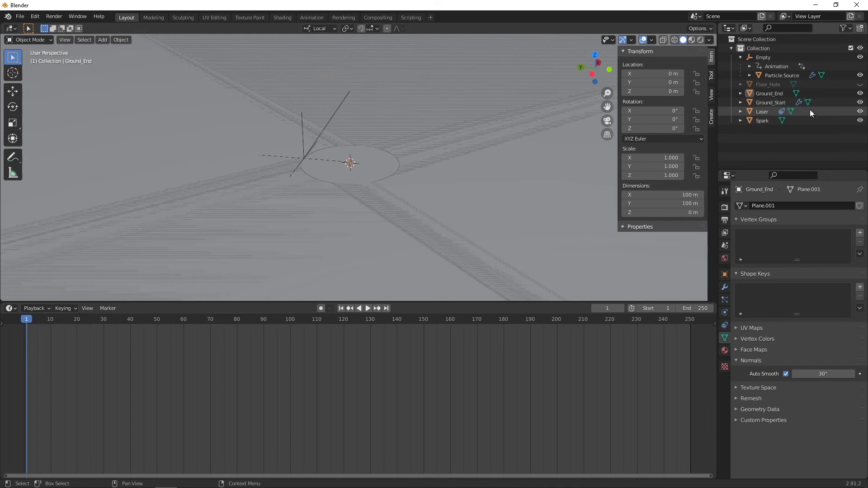
pyautogui.click(860, 93)
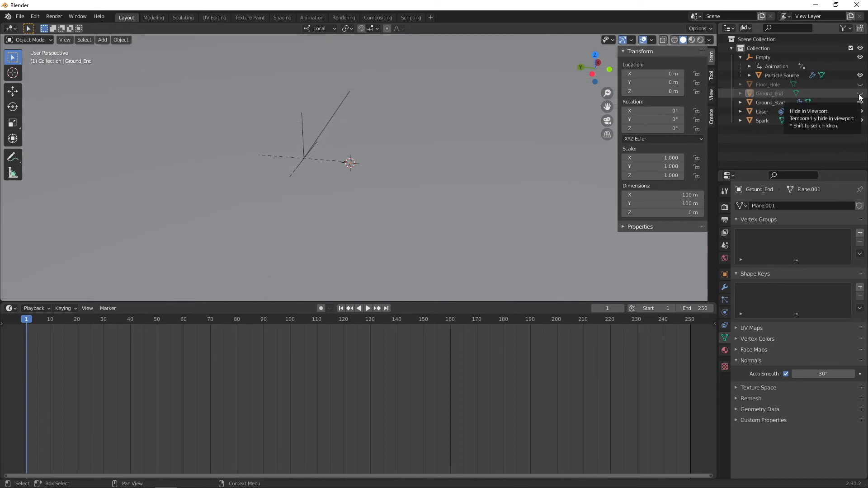
pyautogui.click(372, 150)
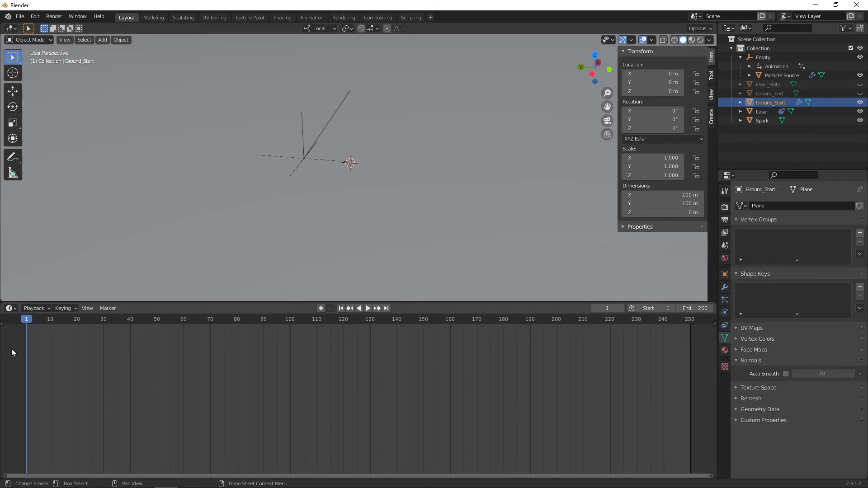
# - Play the spark animation, preview it in rendered shading, and set the current frame to 125 in solid shading
pyautogui.press('space')
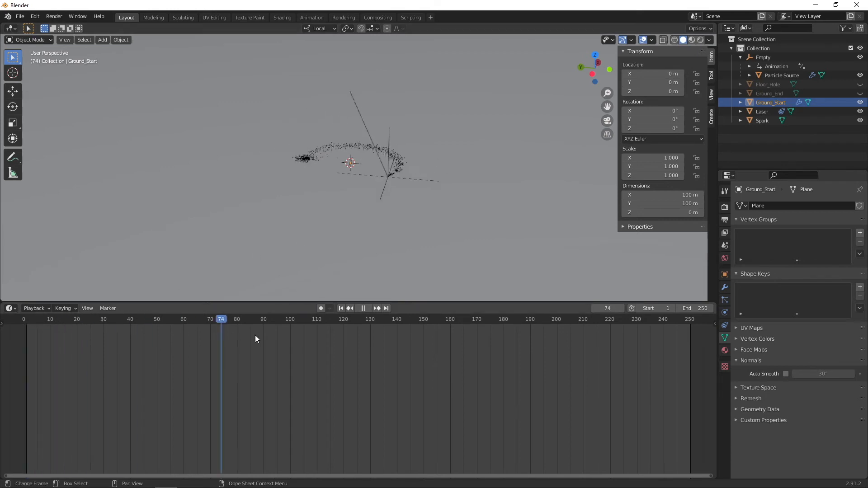
pyautogui.moveTo(354, 335)
pyautogui.mouseDown()
pyautogui.moveTo(388, 330)
pyautogui.moveTo(352, 333)
pyautogui.moveTo(361, 332)
pyautogui.mouseUp()
pyautogui.click(700, 40)
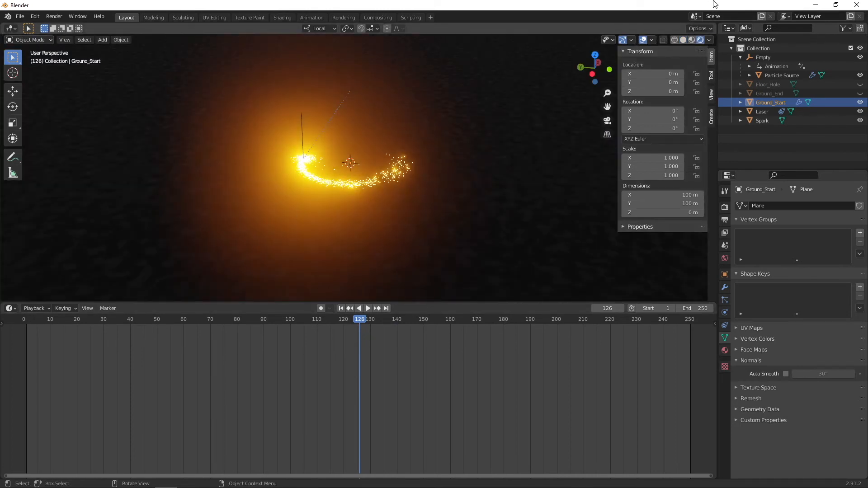
pyautogui.click(685, 39)
pyautogui.press('Left')
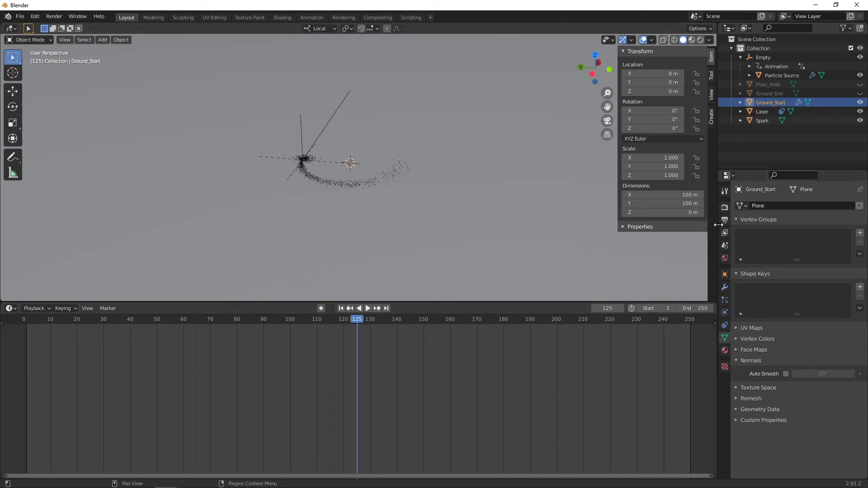
# - Keyframe Ground_Start's Show in Viewports and Renders visibility as enabled at frame 125
pyautogui.click(725, 275)
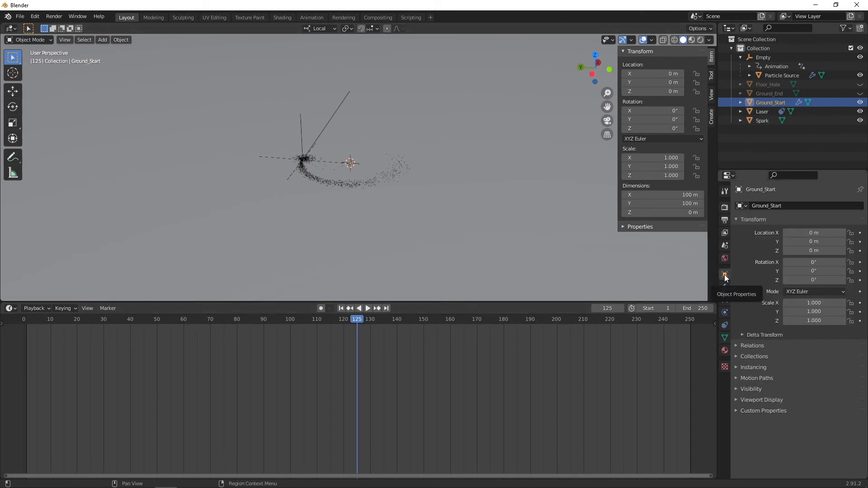
pyautogui.click(752, 389)
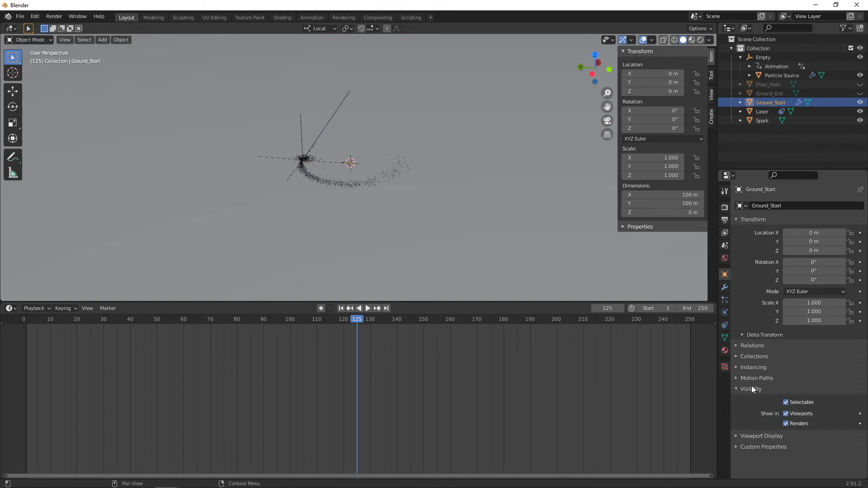
pyautogui.click(787, 424)
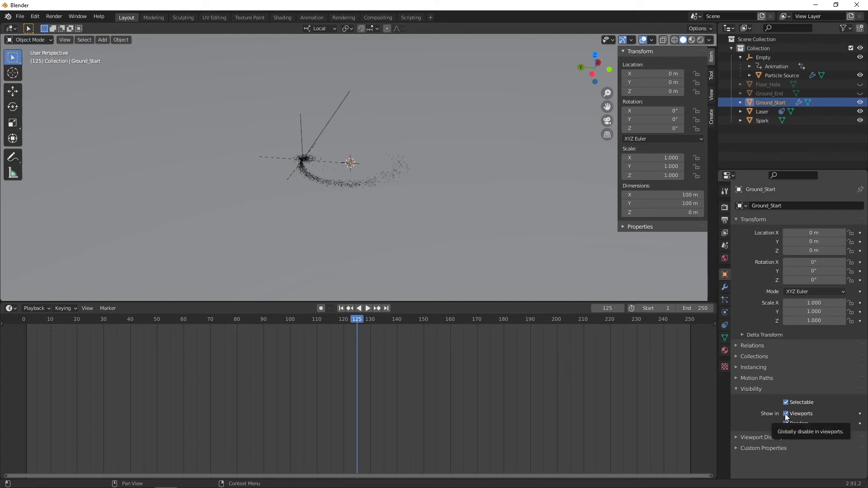
pyautogui.press('i')
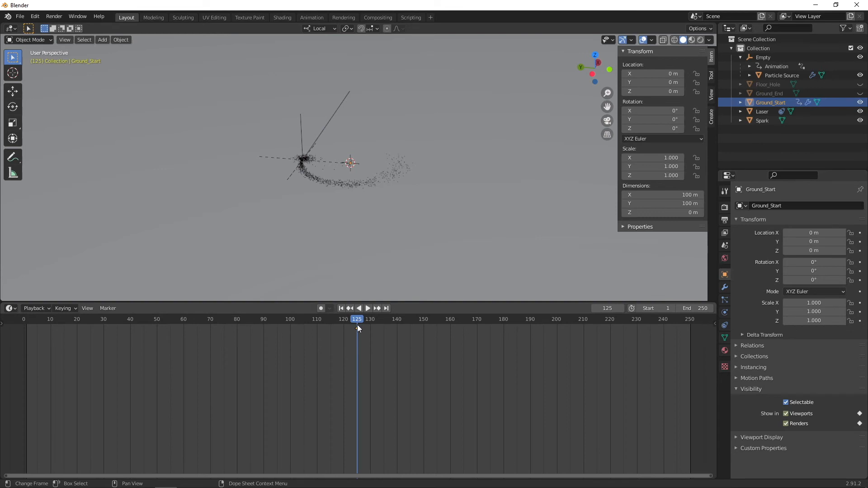
# - Keyframe Ground_Start's viewport and render visibility as disabled at frame 126, and compare it with frame 125
pyautogui.press('Right')
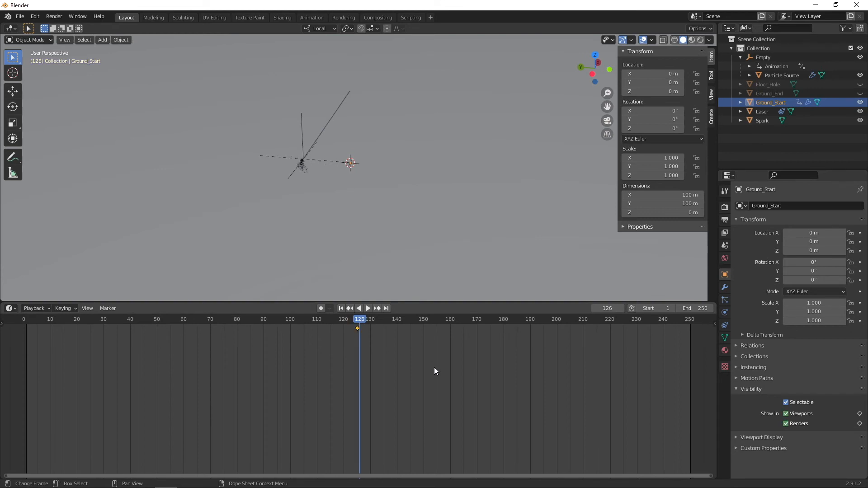
pyautogui.click(786, 414)
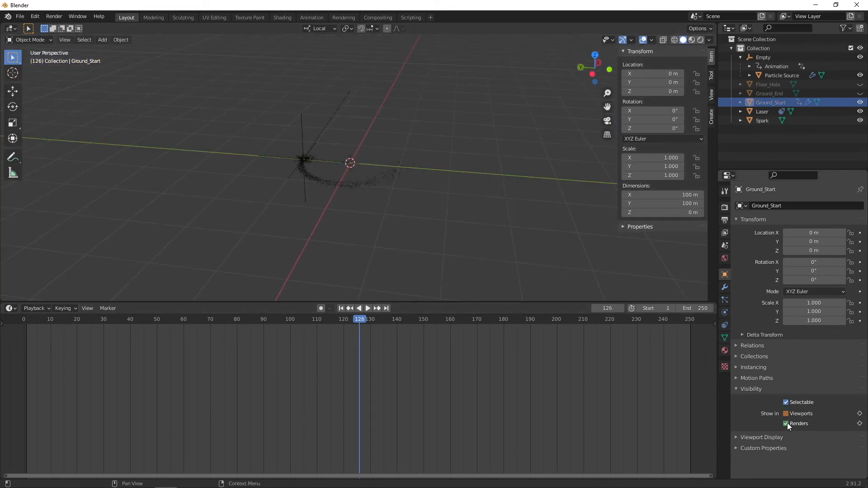
pyautogui.press('i')
pyautogui.press('Left')
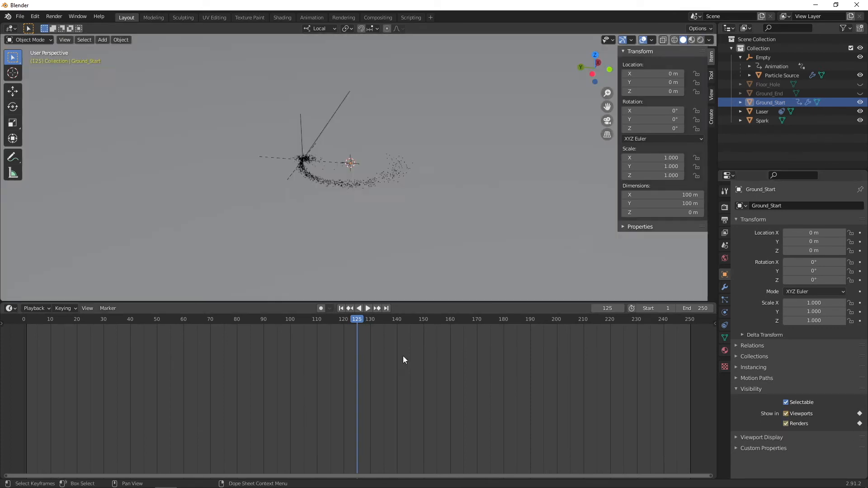
pyautogui.press('Right')
pyautogui.press('Left')
pyautogui.press('Right')
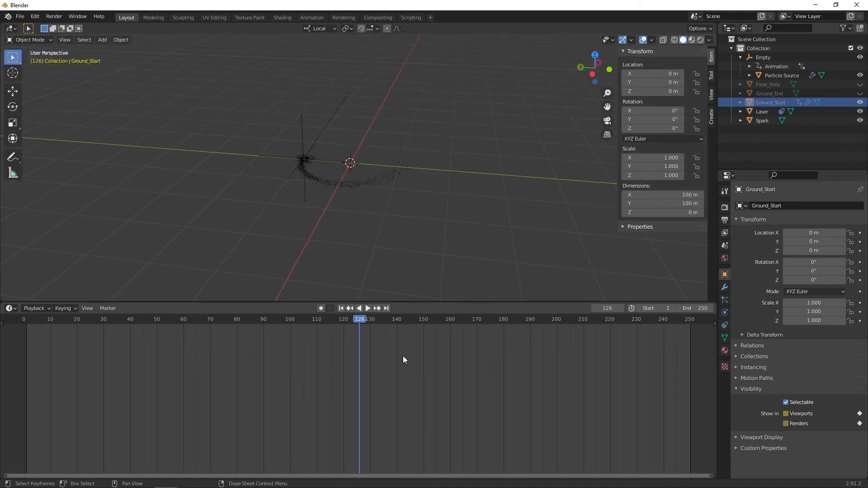
pyautogui.press('Left')
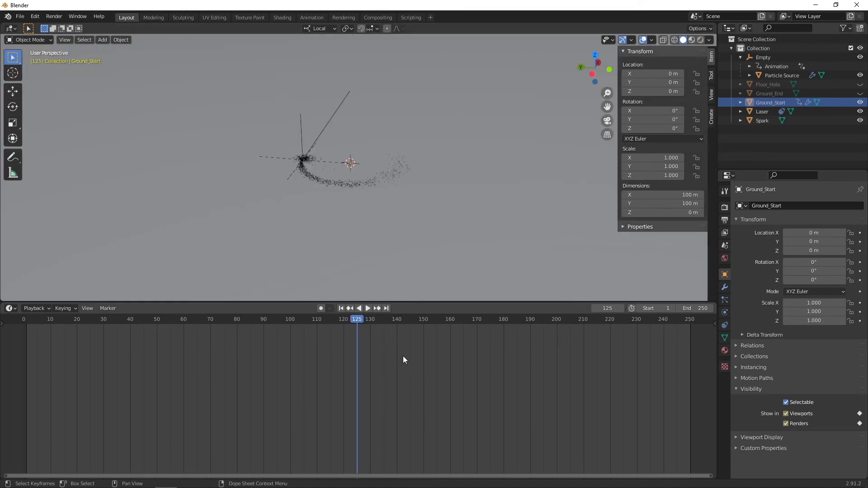
# - Select Ground_End and unhide both Ground_End and Floor_Hole in the viewport
pyautogui.click(767, 91)
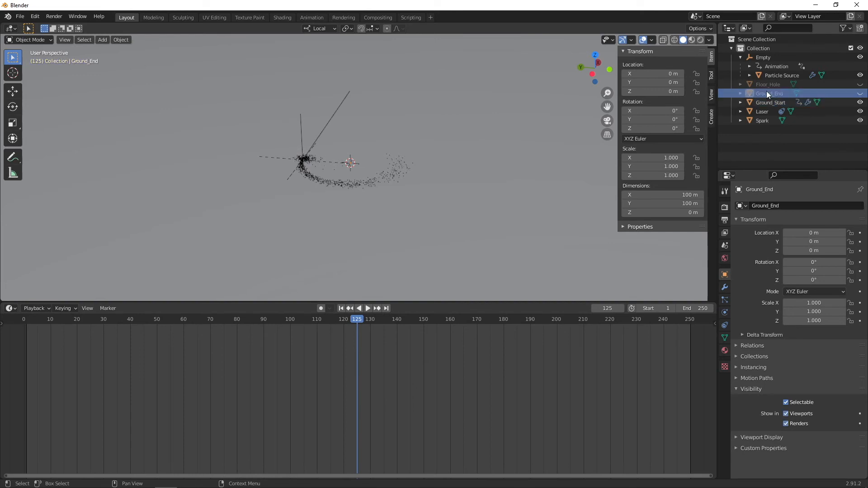
pyautogui.click(860, 93)
pyautogui.click(861, 85)
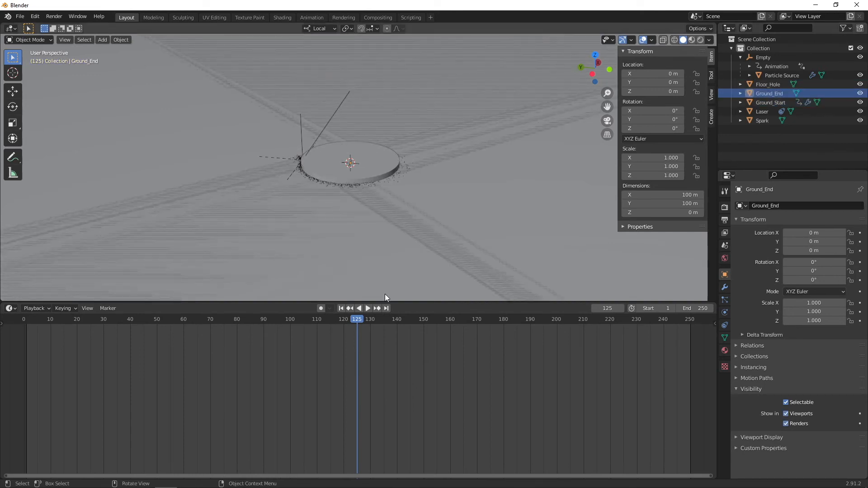
# - Keyframe Ground_End's Show in Viewports and Renders visibility as disabled at frame 125
pyautogui.click(786, 414)
pyautogui.press('i')
pyautogui.press('i')
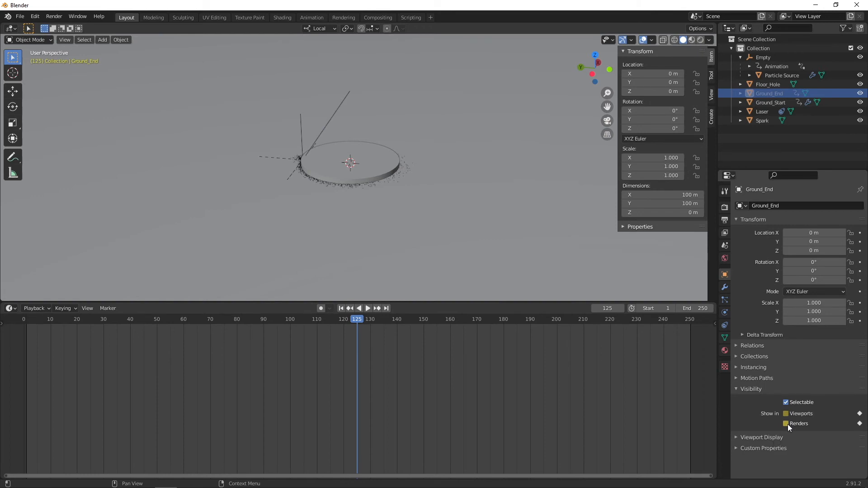
# - Keyframe Ground_End's Show in Viewports and Renders visibility as enabled at frame 126
pyautogui.press('Right')
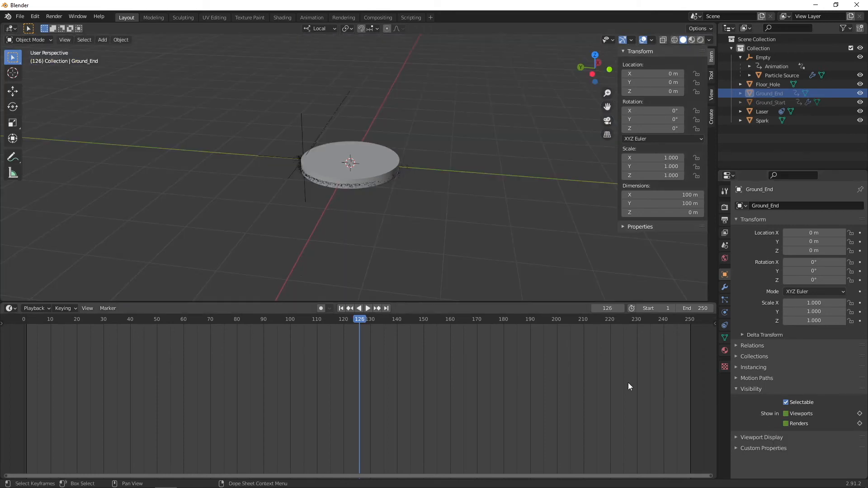
pyautogui.click(786, 414)
pyautogui.press('i')
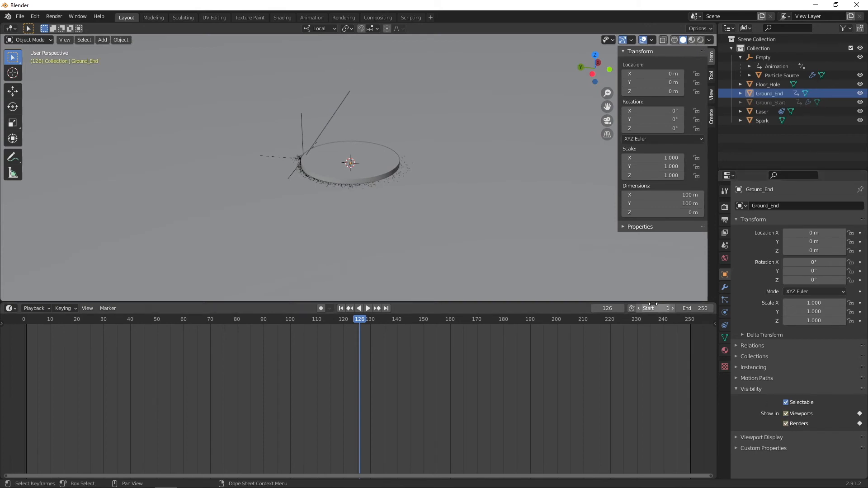
# - Select Floor_Hole and keyframe its Show in Viewports and Renders visibility as disabled at frame 125
pyautogui.click(775, 86)
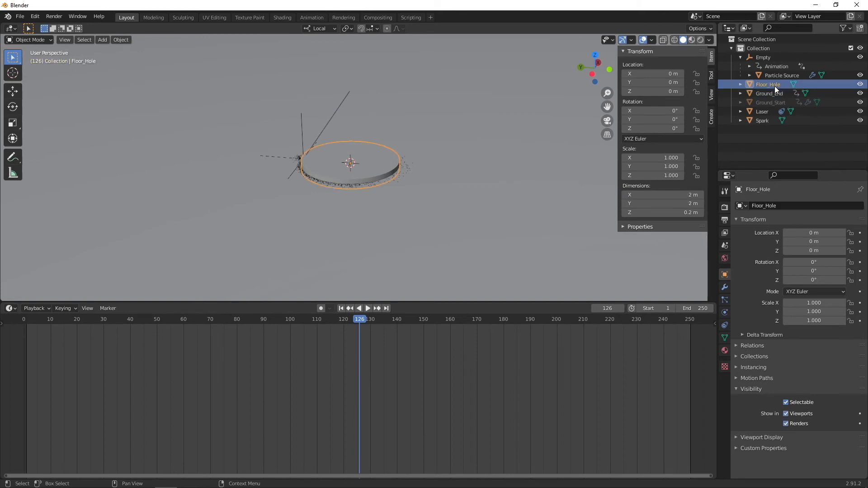
pyautogui.press('Left')
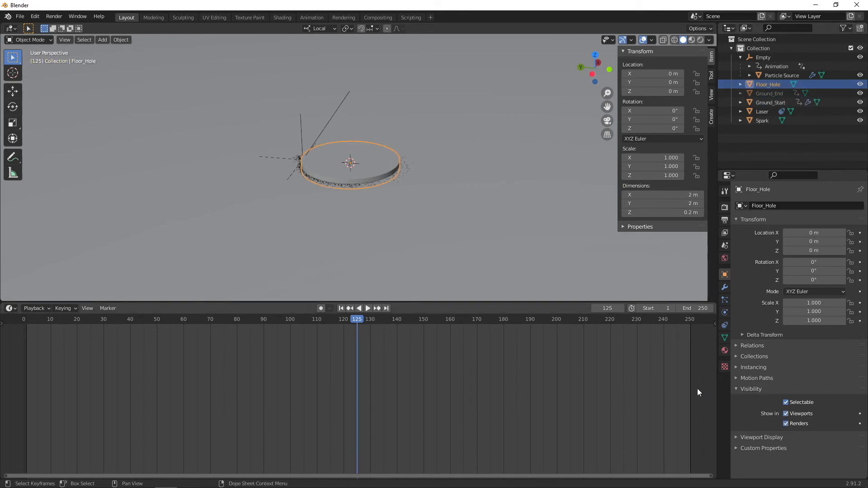
pyautogui.moveTo(787, 414); pyautogui.dragTo(785, 423)
pyautogui.press('i')
pyautogui.press('i')
# - Keyframe Floor_Hole's viewport and render visibility as enabled at frame 126
pyautogui.press('Right')
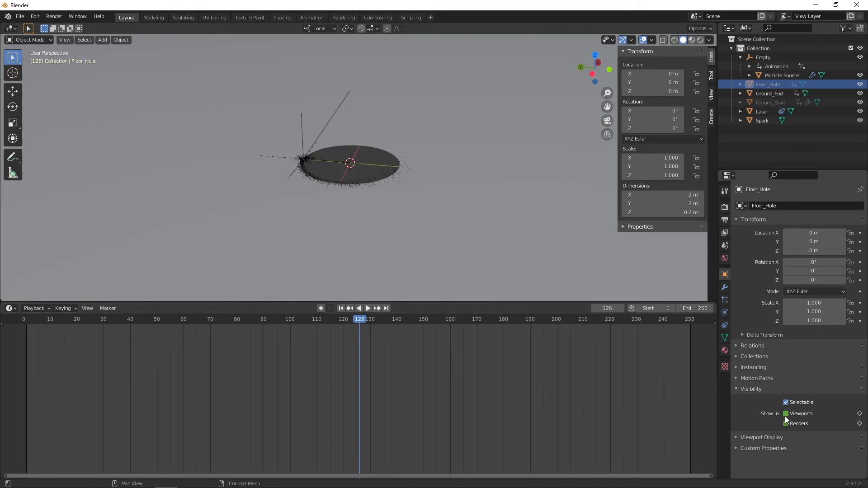
pyautogui.moveTo(787, 414); pyautogui.dragTo(787, 423)
pyautogui.press('i')
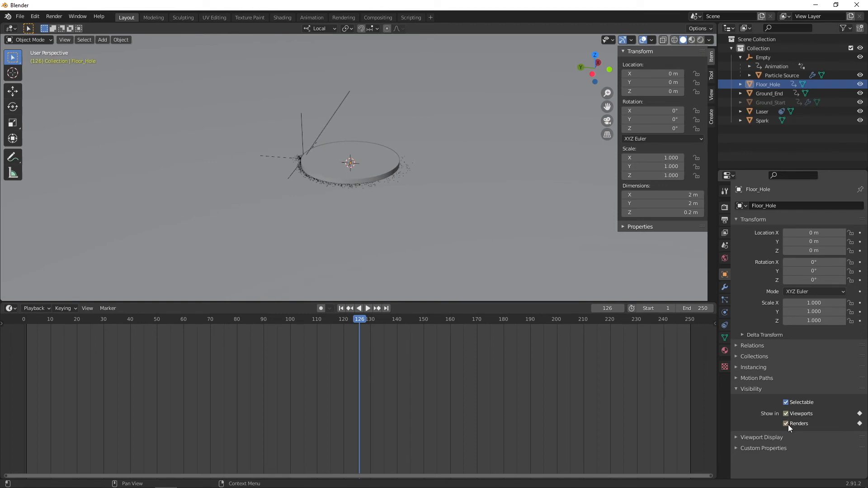
# - Step back and forth through the frames around 125 and 126 to check the swap between the ground objects
pyautogui.press('Left')
pyautogui.press('Left')
pyautogui.press('Right')
pyautogui.press('Right')
pyautogui.press('Right')
pyautogui.press('Right')
pyautogui.press('Right')
pyautogui.press('Right')
pyautogui.press('Left')
pyautogui.press('Left')
pyautogui.press('Left')
pyautogui.press('Left')
pyautogui.press('Left')
pyautogui.press('Right')
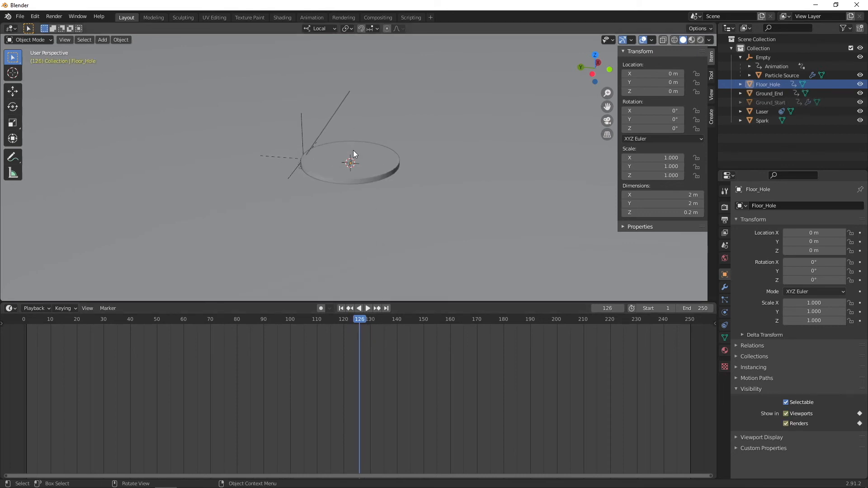
# - Lower Floor_Hole along Z to about -0.137 m in the left side view, just beneath the sparks
pyautogui.scroll(6, 392, 179)
pyautogui.scroll(-1, 392, 180)
pyautogui.click(386, 149)
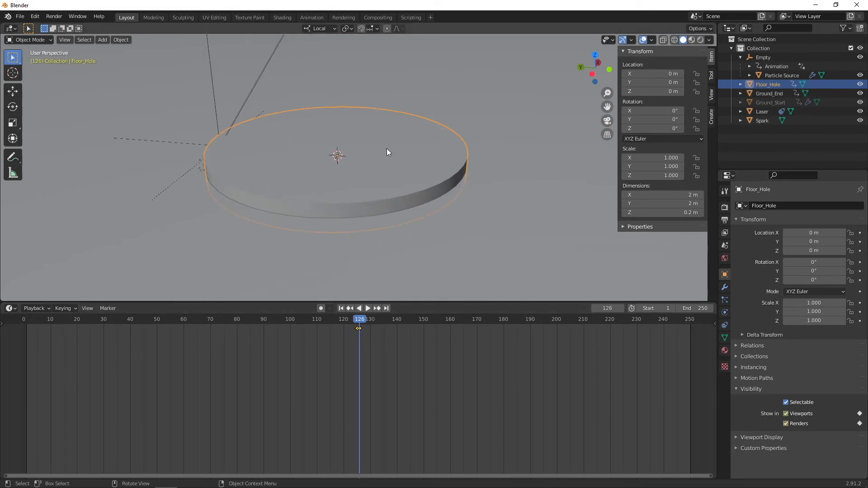
pyautogui.press('ctrl+KP_3')
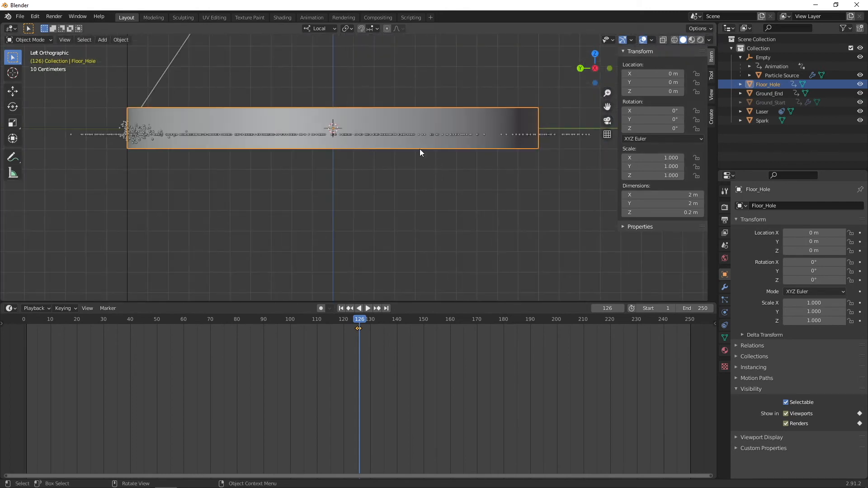
pyautogui.keyDown('shift'); pyautogui.moveTo(402, 119); pyautogui.dragTo(430, 192, button='middle'); pyautogui.keyUp('shift')
pyautogui.scroll(2, 430, 191)
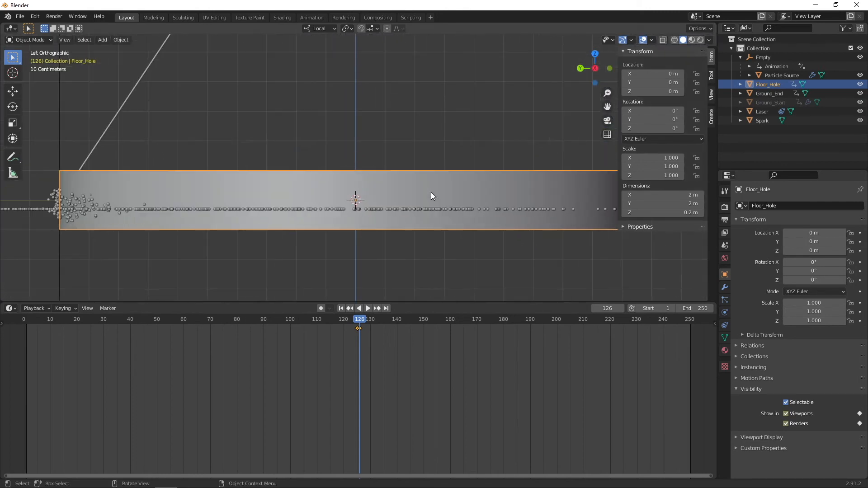
pyautogui.press('g')
pyautogui.press('z')
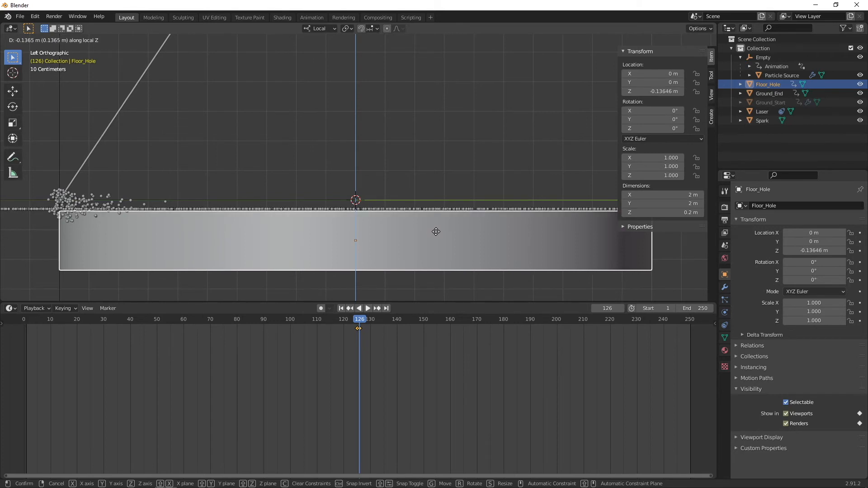
pyautogui.click(436, 233)
# - Raise Floor_Hole slightly along Z to about -0.135 m, up against the undersides of the sparks
pyautogui.scroll(6, 407, 203)
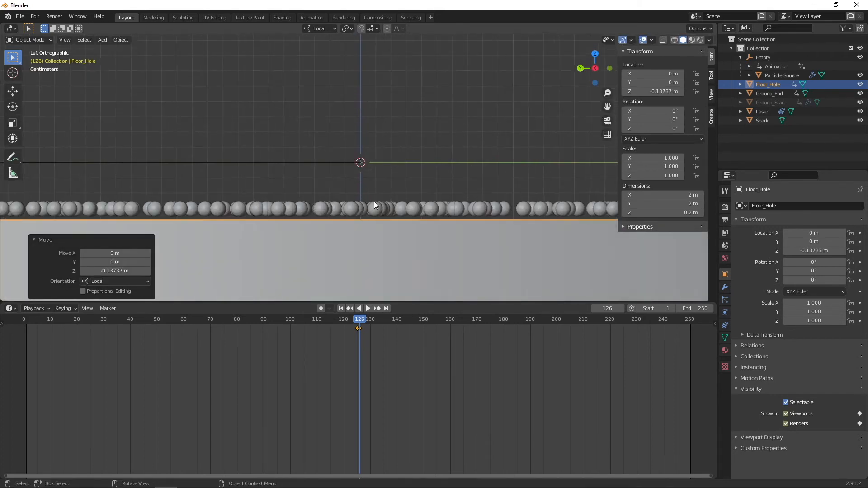
pyautogui.scroll(3, 383, 210)
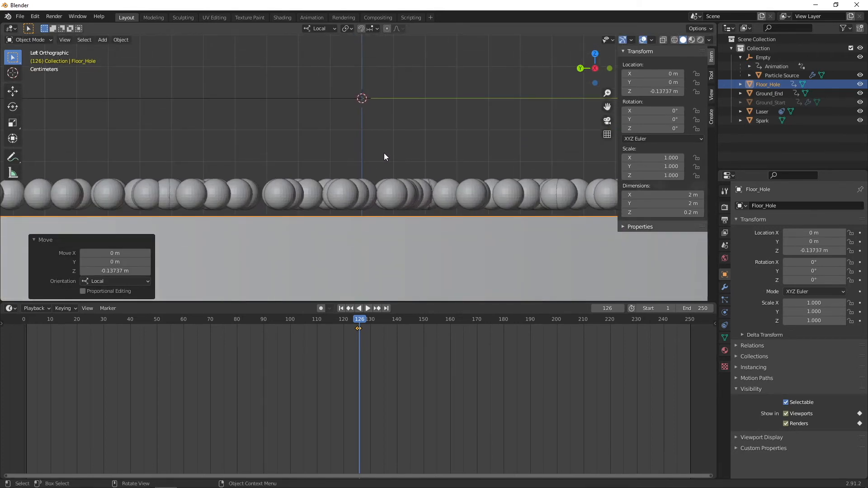
pyautogui.press('g')
pyautogui.press('z')
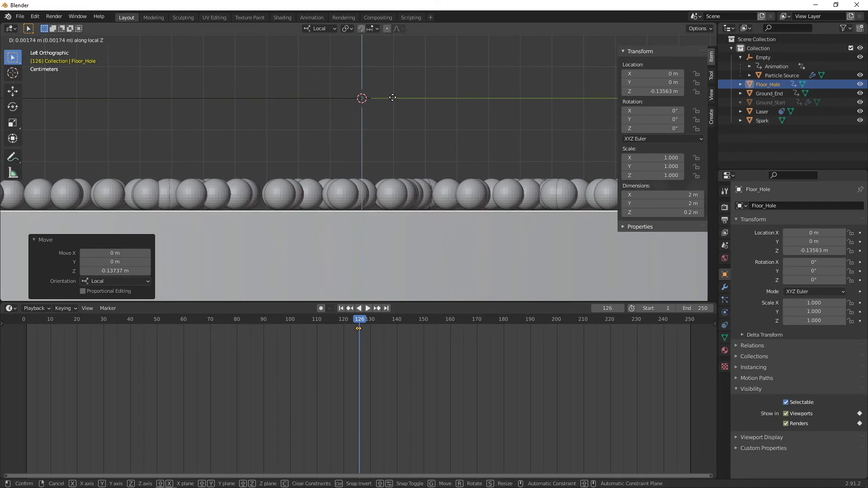
pyautogui.click(393, 92)
# - Move Floor_Hole up along Z to about -0.1001 m, level with the rim of the hole in Ground_End
pyautogui.moveTo(409, 173); pyautogui.dragTo(424, 129, button='middle')
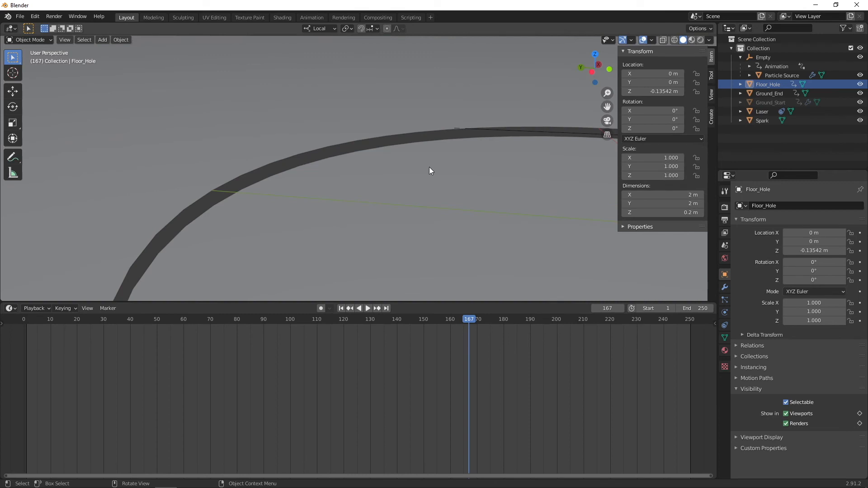
pyautogui.moveTo(430, 167); pyautogui.dragTo(400, 172, button='middle')
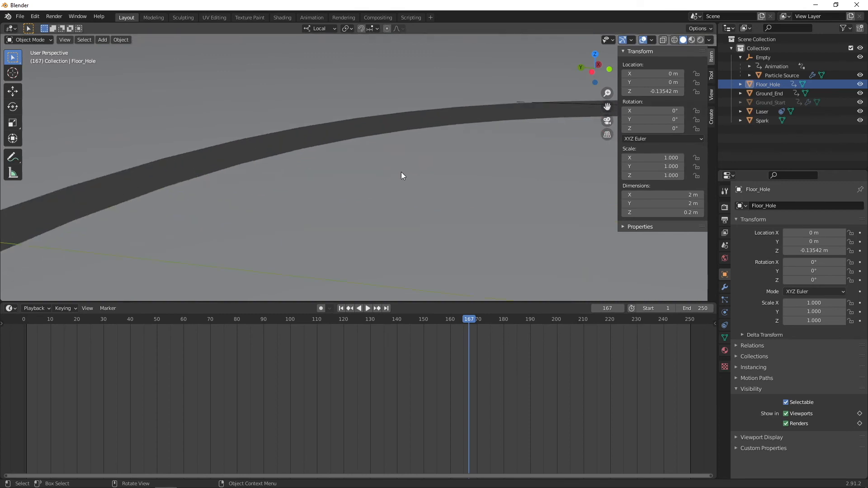
pyautogui.press('g')
pyautogui.press('z')
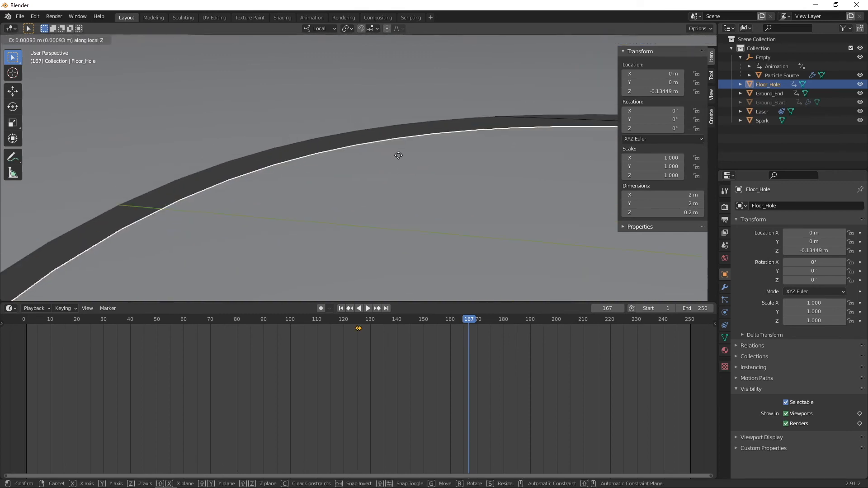
pyautogui.click(463, 113)
pyautogui.click(327, 89)
pyautogui.click(397, 211)
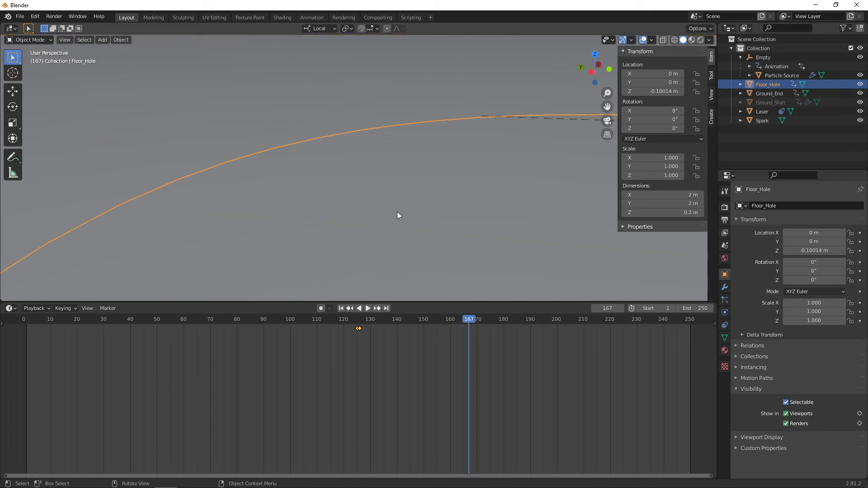
# - Play the animation from frame 1 to review the laser cut and the ground swap
pyautogui.scroll(-10, 385, 197)
pyautogui.click(327, 50)
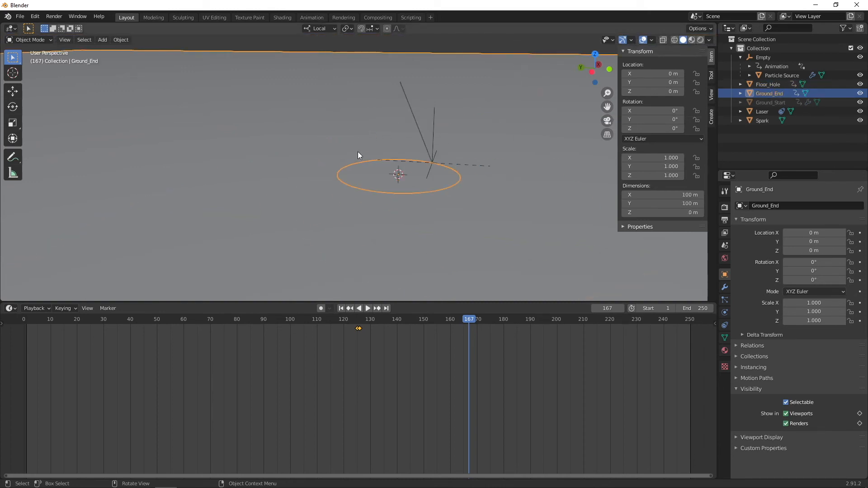
pyautogui.click(341, 308)
pyautogui.click(368, 308)
pyautogui.scroll(3, 442, 184)
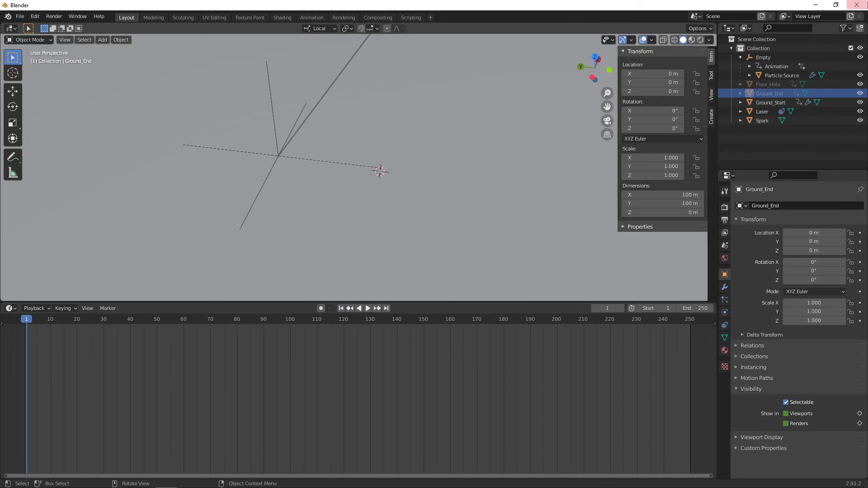
# - Select Particle Source, review its emission, velocity and render settings, and examine the particle system's cache options
pyautogui.click(792, 75)
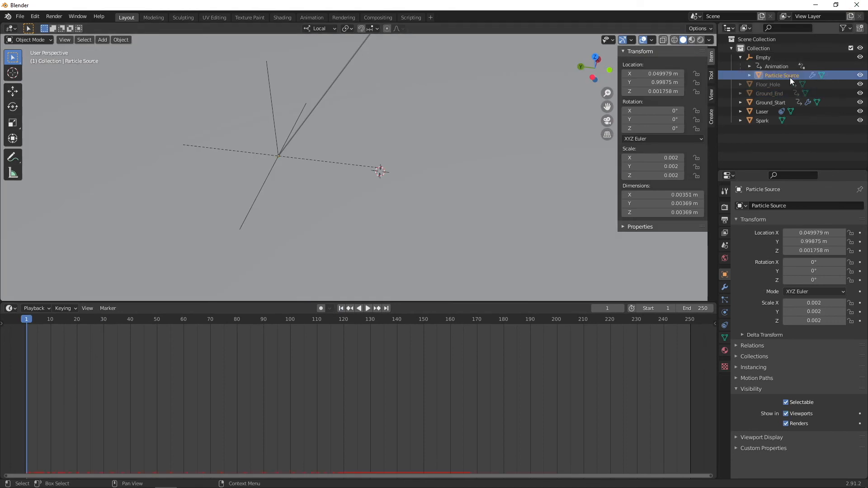
pyautogui.click(725, 312)
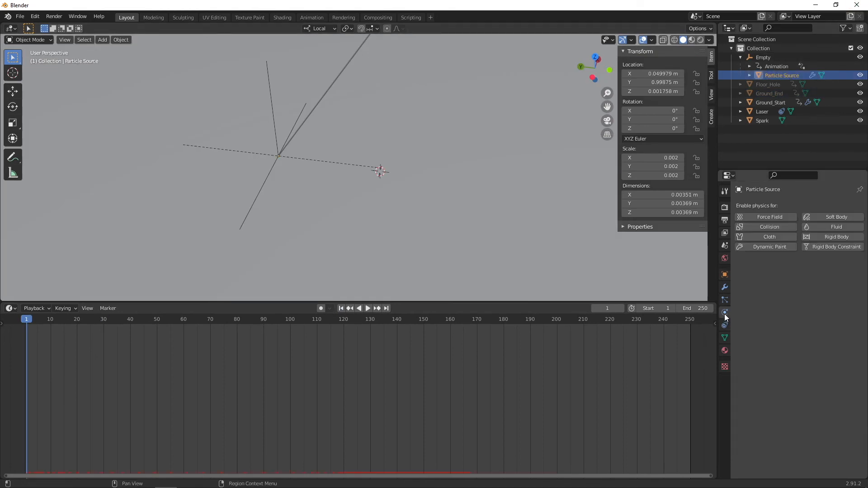
pyautogui.click(725, 300)
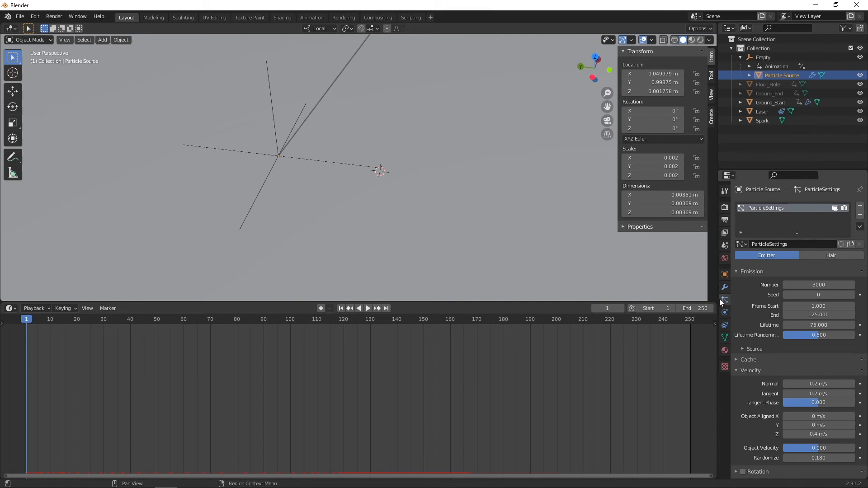
pyautogui.scroll(-5, 761, 317)
pyautogui.scroll(-4, 774, 338)
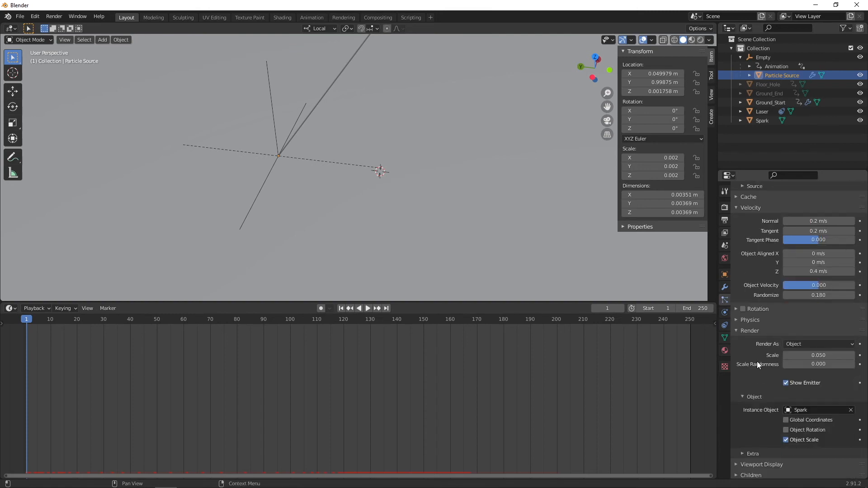
pyautogui.scroll(-3, 769, 363)
pyautogui.scroll(5, 769, 365)
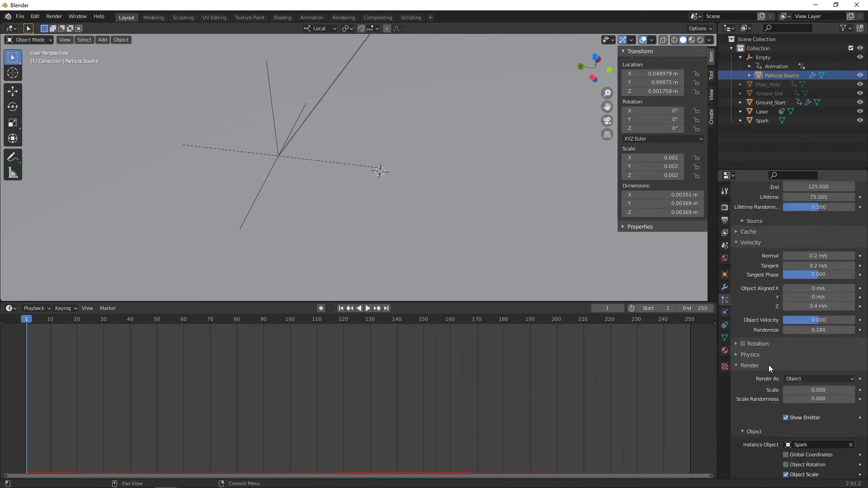
pyautogui.scroll(2, 750, 271)
pyautogui.click(749, 267)
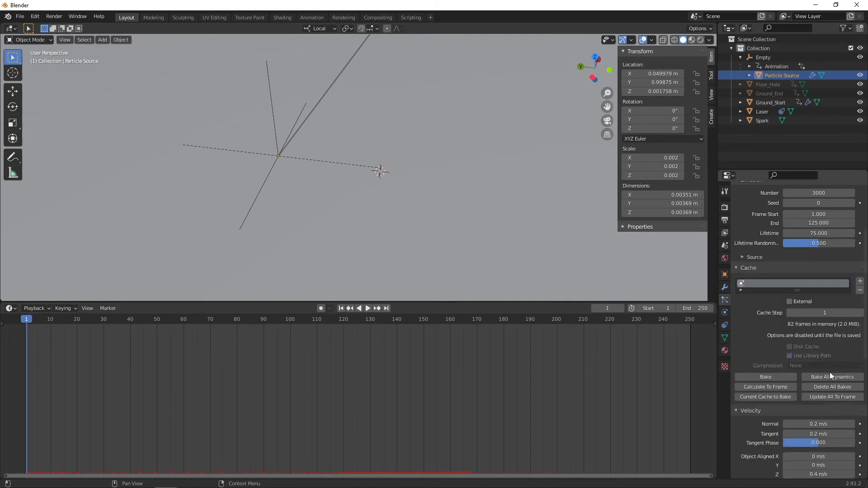
pyautogui.scroll(5, 802, 354)
pyautogui.scroll(-5, 810, 349)
pyautogui.click(754, 376)
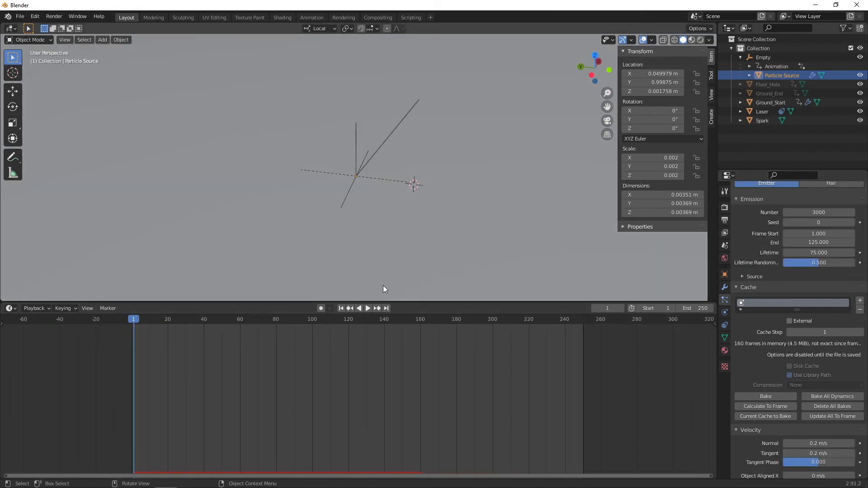
# - Play back the spark simulation, return to frame 1 and replay it to examine how the particles meet the ground
pyautogui.click(368, 309)
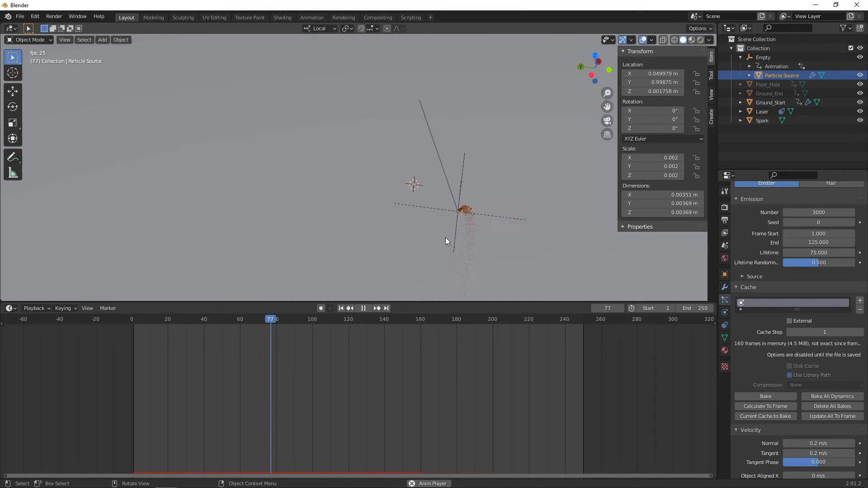
pyautogui.click(368, 309)
pyautogui.hotkey('shift', 'Left')
pyautogui.press('Left')
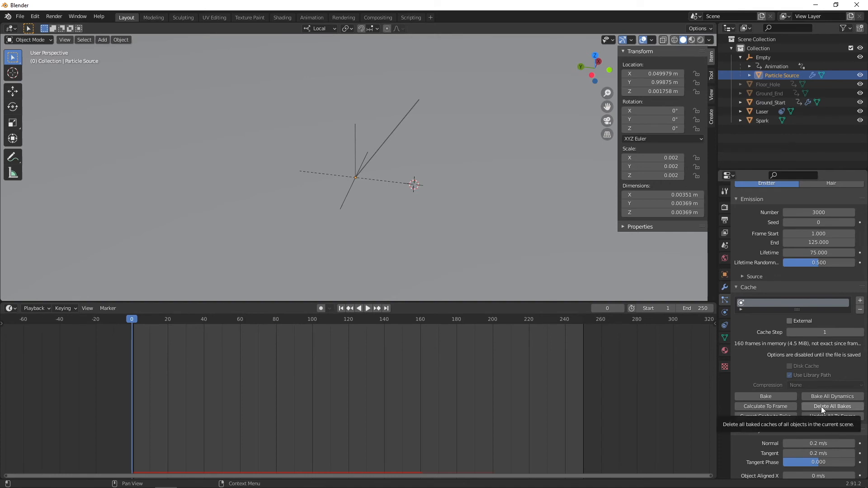
pyautogui.scroll(4, 777, 402)
pyautogui.click(341, 308)
pyautogui.click(369, 310)
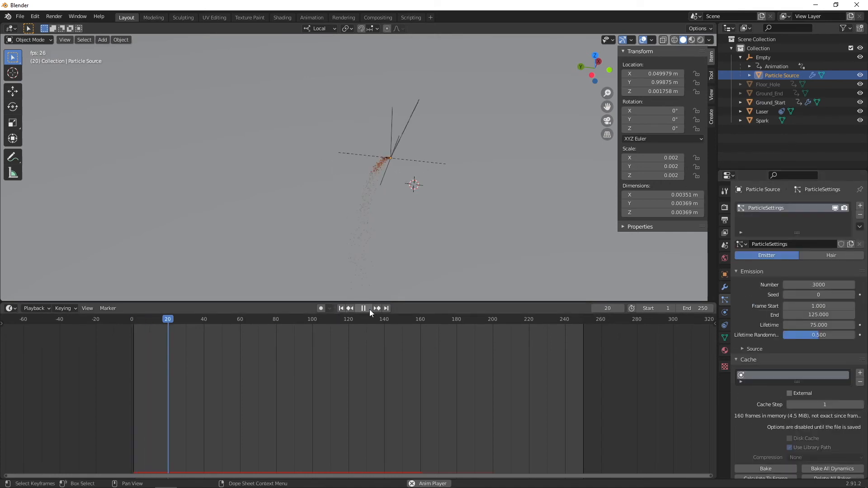
# - Select Ground_Start, remove its Collision physics and enable Collision on it again
pyautogui.moveTo(390, 215); pyautogui.dragTo(478, 128, button='middle')
pyautogui.scroll(5, 413, 183)
pyautogui.click(475, 120)
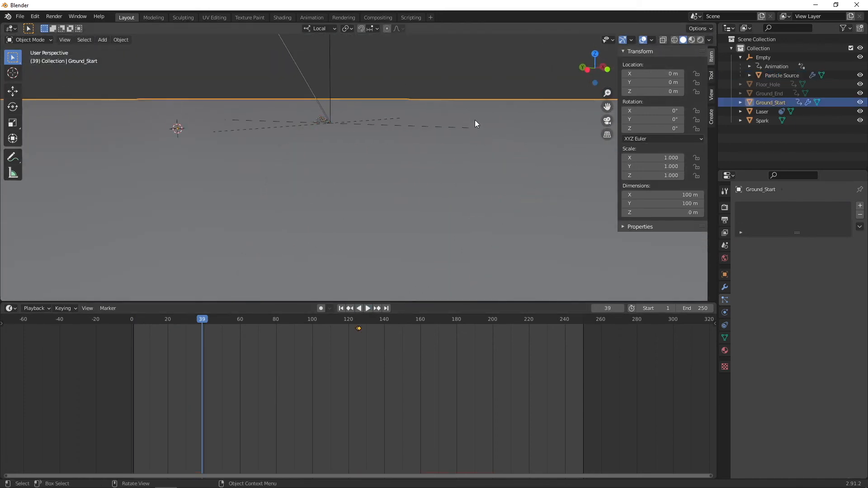
pyautogui.click(725, 313)
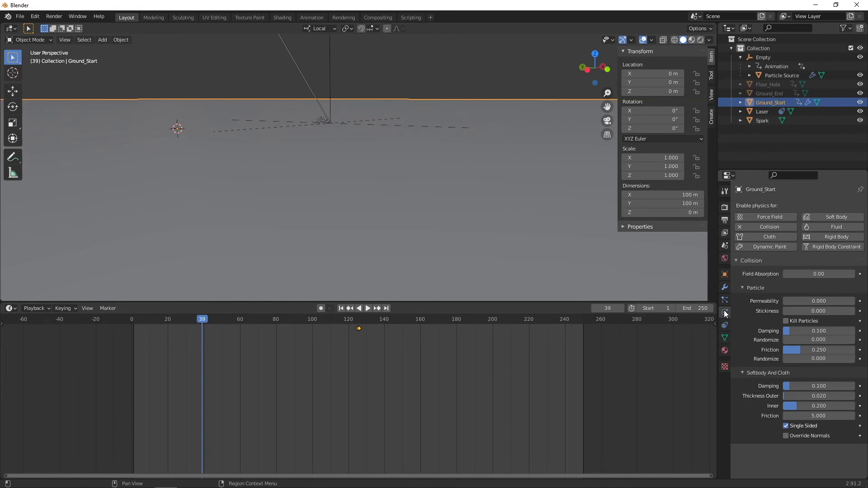
pyautogui.click(746, 227)
pyautogui.click(742, 227)
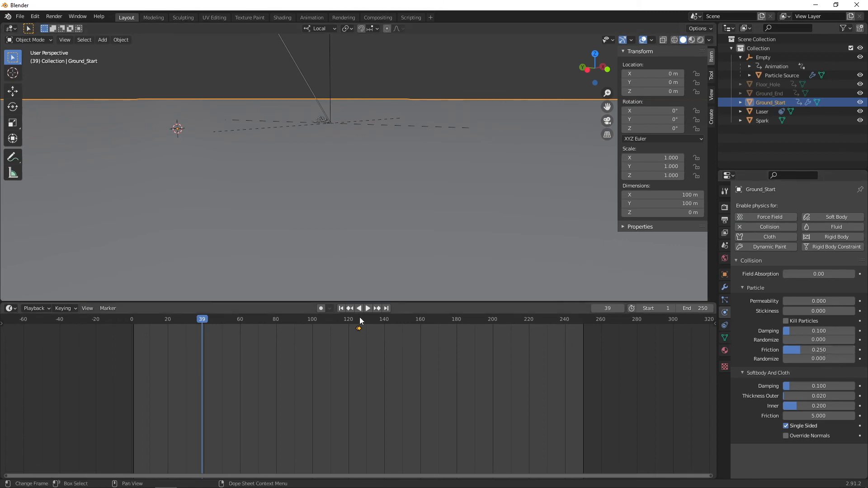
# - Replay the animation from frame 1 to check the sparks' collision with Ground_Start, return to the start and select Particle Source
pyautogui.click(341, 308)
pyautogui.click(368, 309)
pyautogui.moveTo(362, 189); pyautogui.dragTo(383, 238, button='middle')
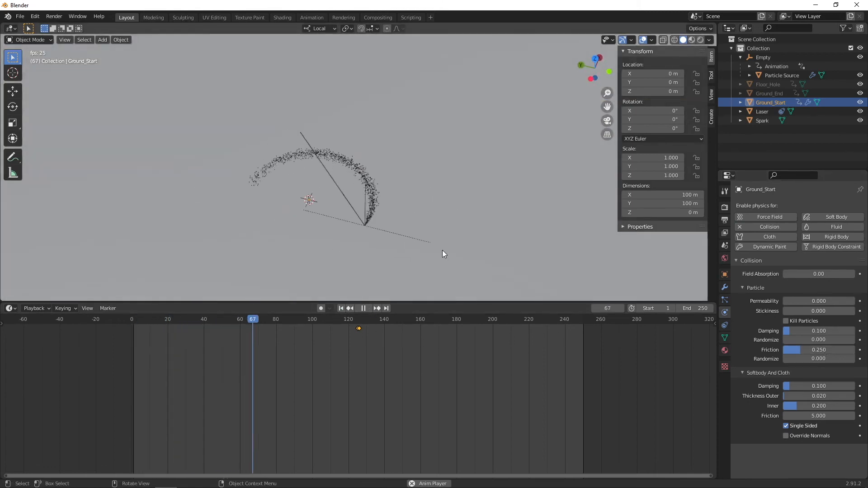
pyautogui.click(364, 309)
pyautogui.click(343, 308)
pyautogui.click(775, 75)
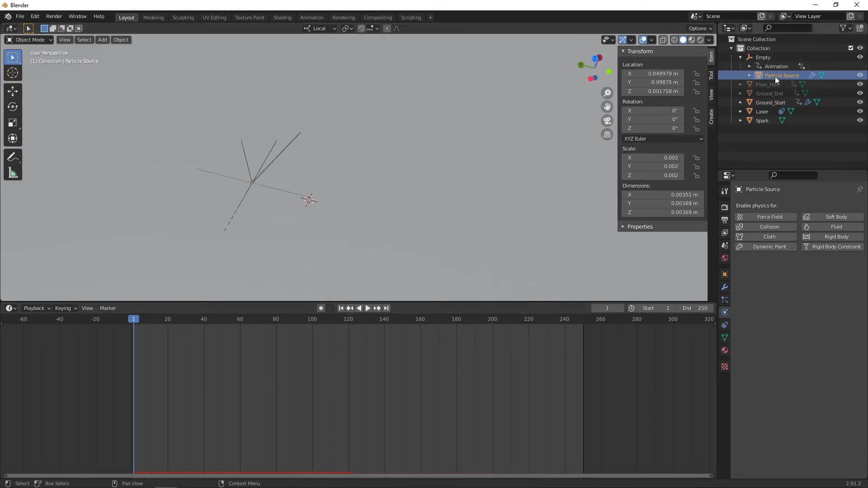
# - Bake the simulation cache of the Particle Source particle system
pyautogui.click(725, 299)
pyautogui.scroll(-2, 767, 338)
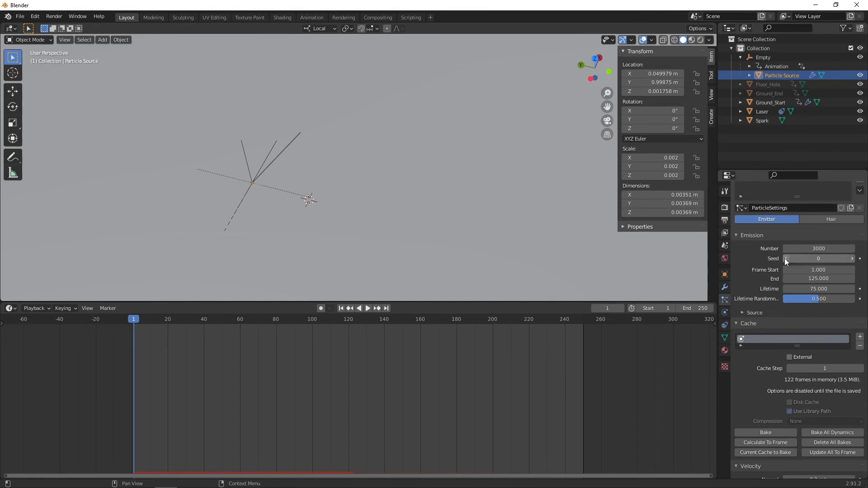
pyautogui.click(766, 433)
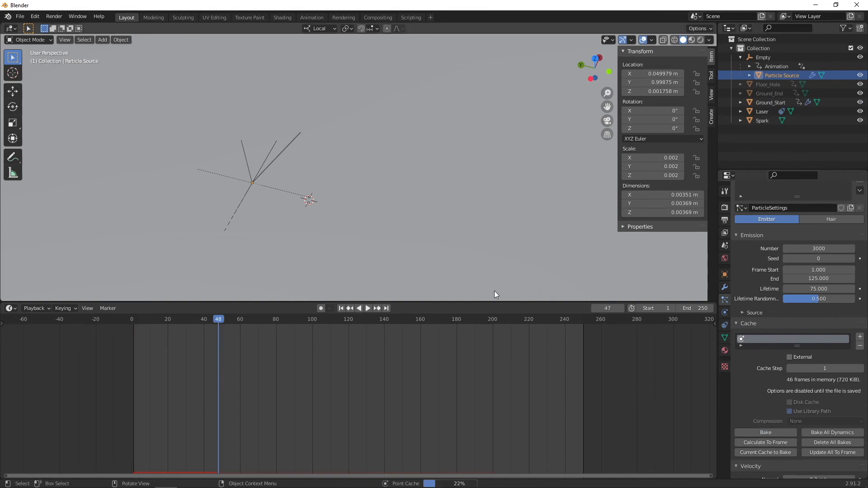
# - Play back the baked sparks, preview them in rendered shading, and return to solid shading at frame 1
pyautogui.click(368, 308)
pyautogui.moveTo(335, 271); pyautogui.dragTo(362, 246, button='middle')
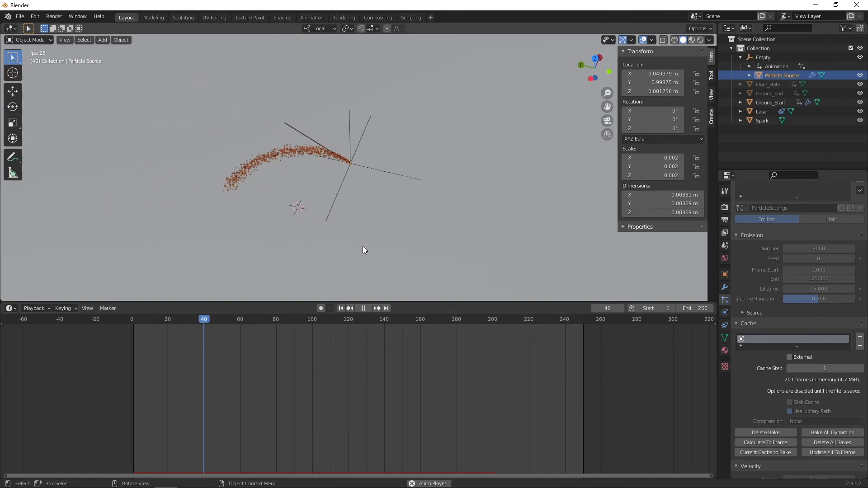
pyautogui.click(365, 307)
pyautogui.click(700, 39)
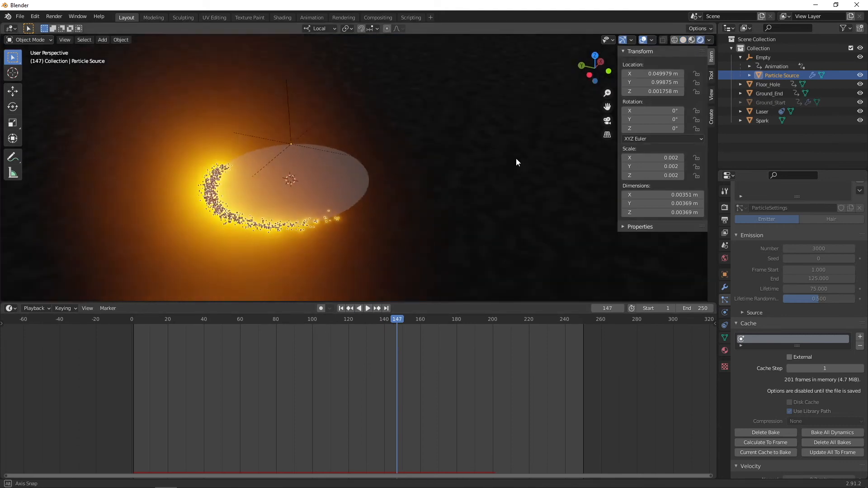
pyautogui.click(515, 164)
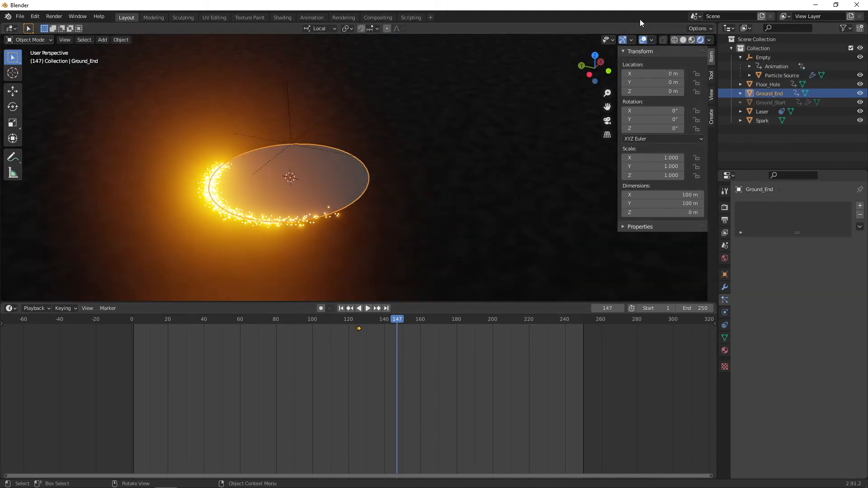
pyautogui.click(683, 40)
pyautogui.click(341, 308)
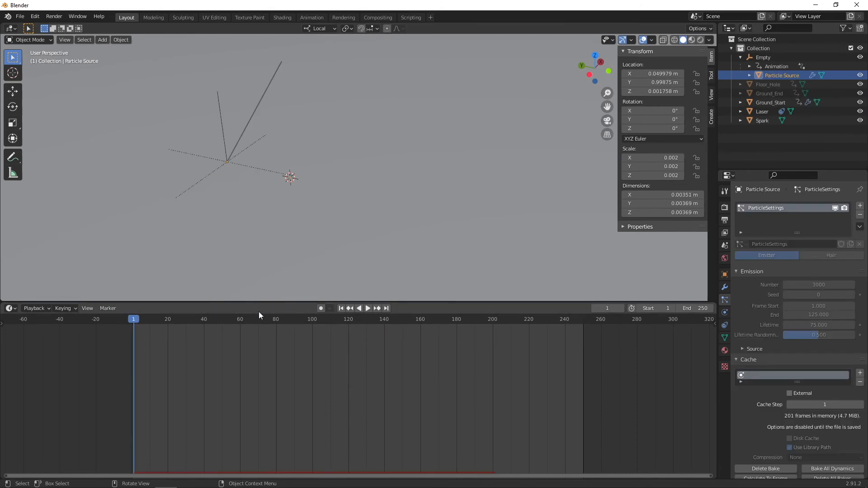
# - Select Floor_Hole, go to frame 126 and enable Rigid Body physics on it
pyautogui.click(772, 85)
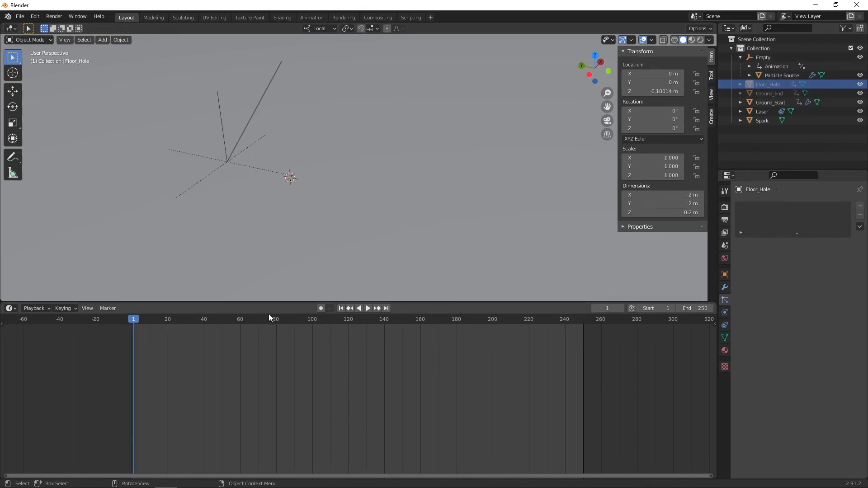
pyautogui.moveTo(126, 319); pyautogui.dragTo(359, 329)
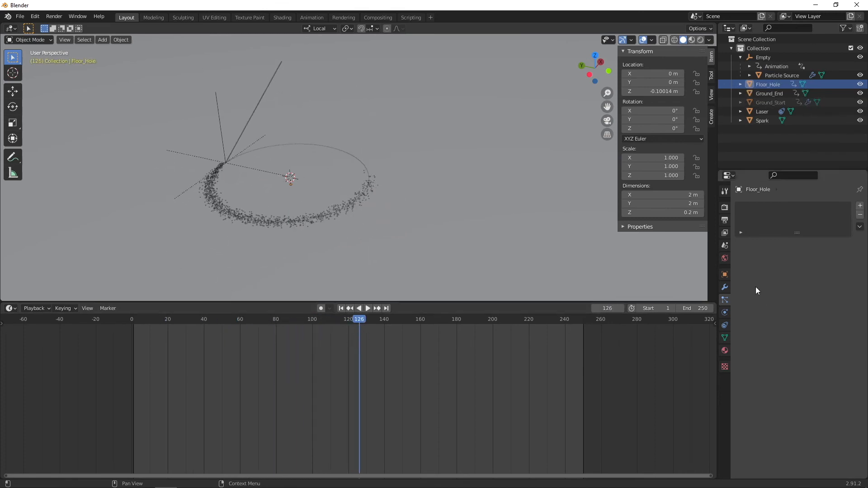
pyautogui.click(724, 311)
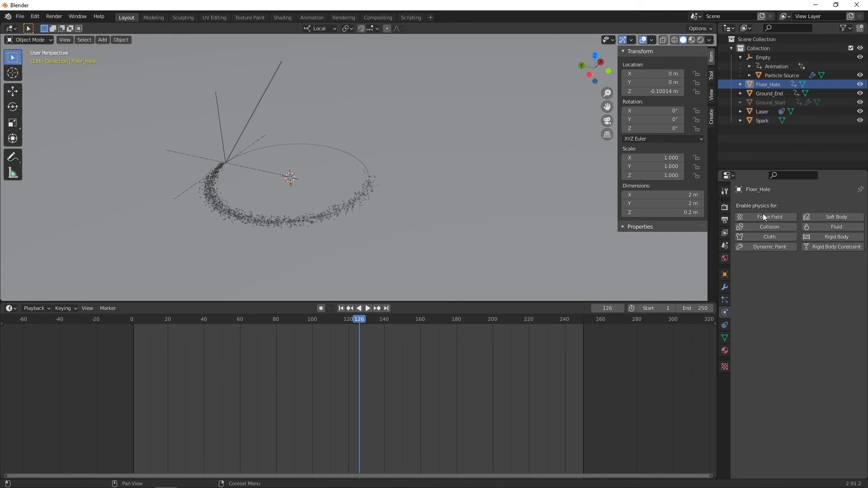
pyautogui.click(828, 238)
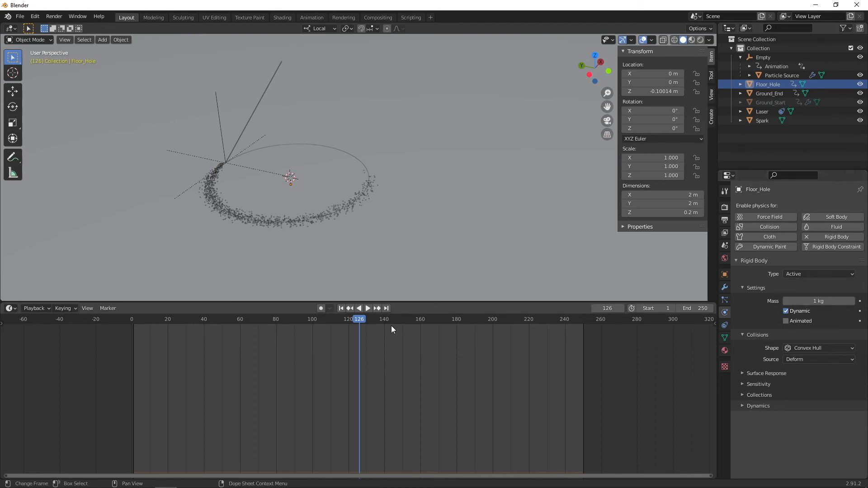
# - Keyframe Floor_Hole's rigid body Dynamic option off at frame 125 and on at frame 126
pyautogui.press('Left')
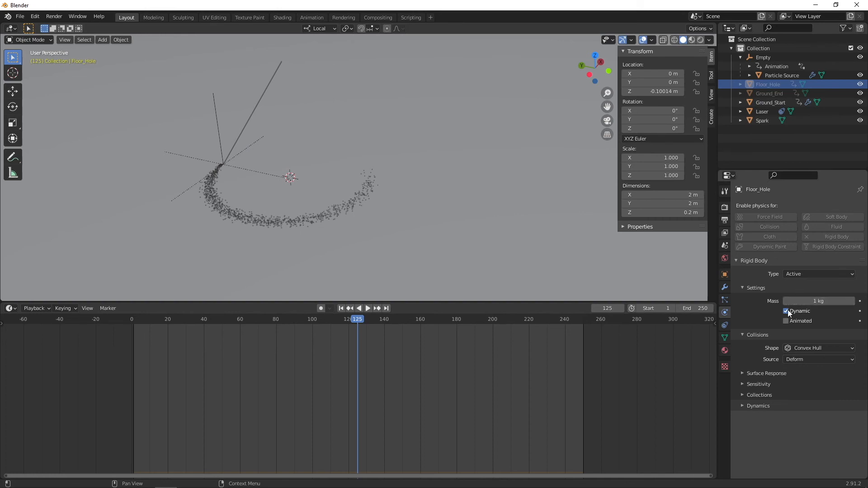
pyautogui.press('i')
pyautogui.press('Right')
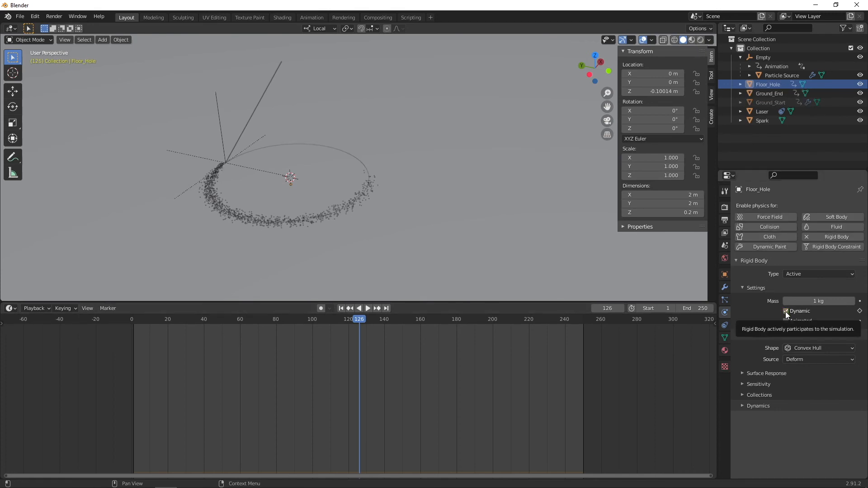
pyautogui.press('i')
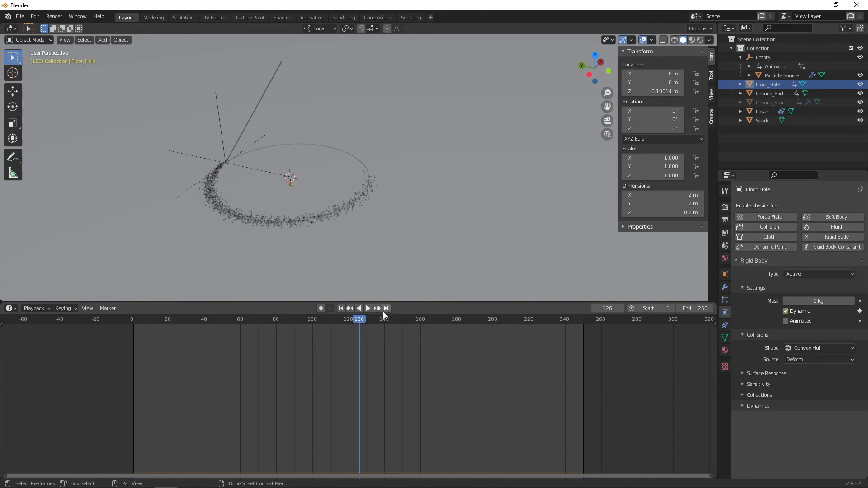
# - Replay the animation from frame 1 to check Floor_Hole's fall, preview it in rendered shading and return to the start
pyautogui.click(340, 308)
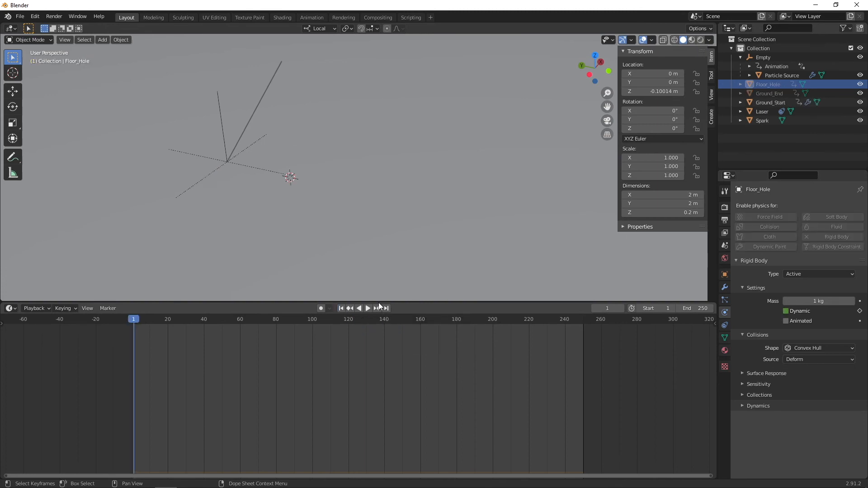
pyautogui.click(368, 308)
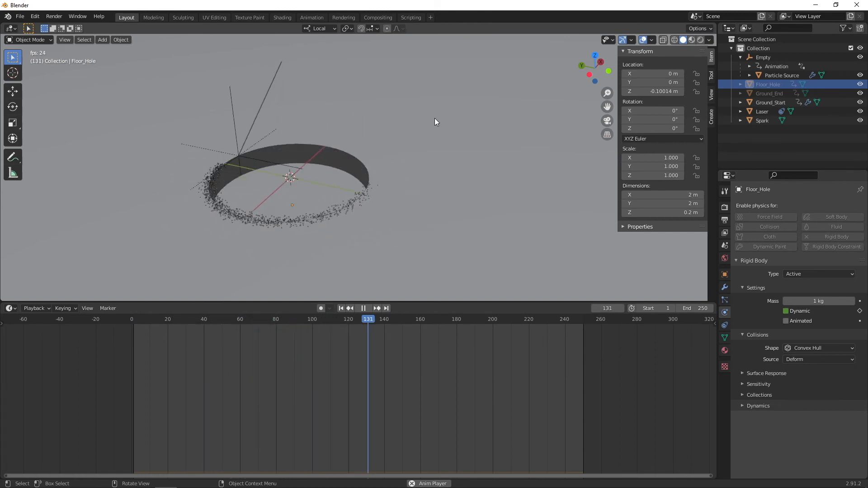
pyautogui.click(363, 308)
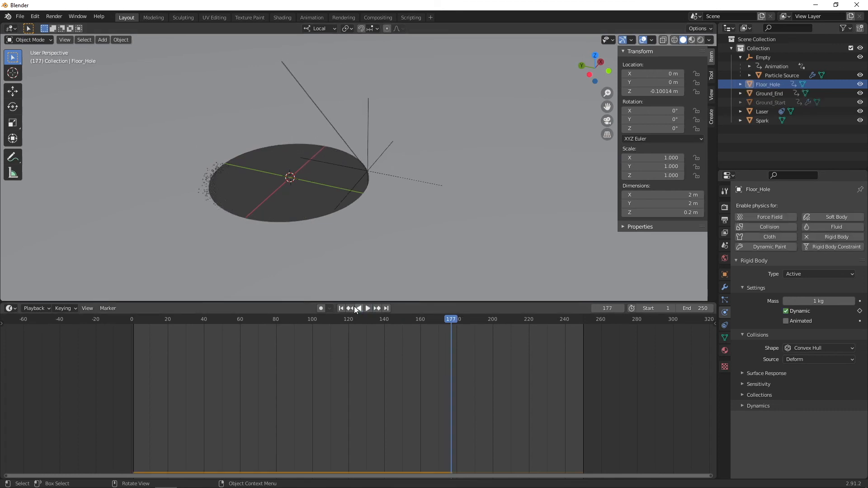
pyautogui.click(701, 40)
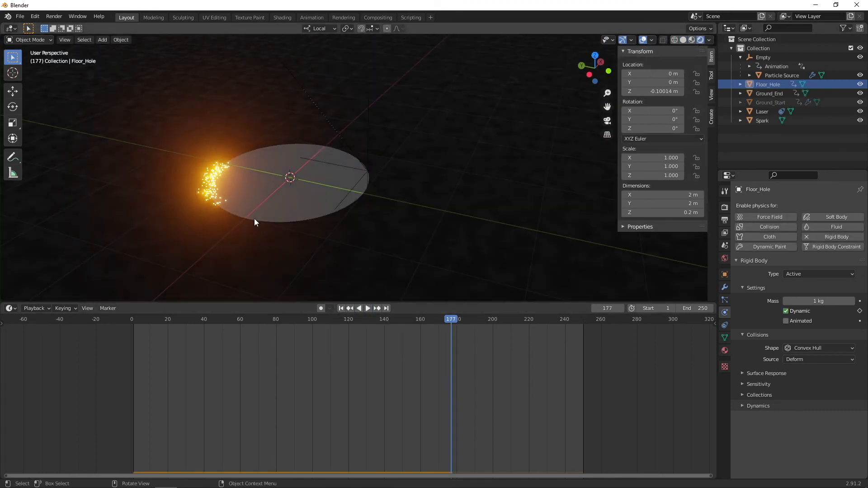
pyautogui.click(342, 309)
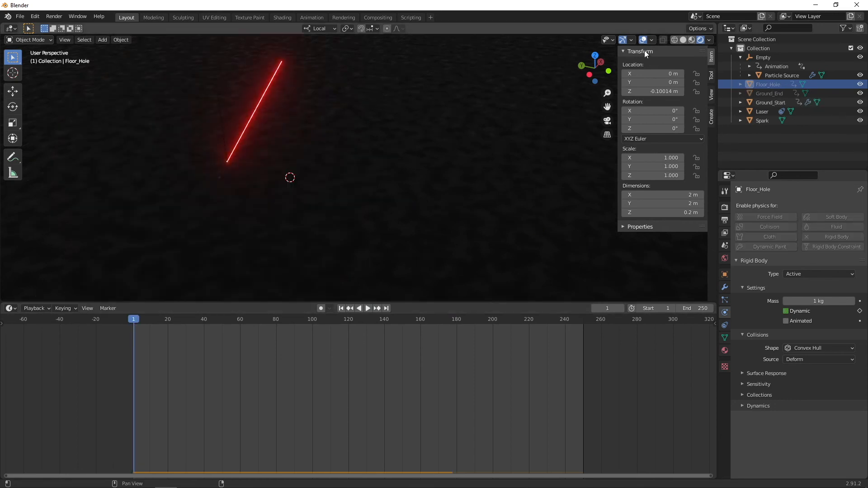
# - Go to frame 128 and inspect the cut hole in the ground from different distances and angles
pyautogui.moveTo(370, 322)
pyautogui.mouseDown()
pyautogui.moveTo(381, 324)
pyautogui.moveTo(364, 327)
pyautogui.mouseUp()
pyautogui.click(408, 217)
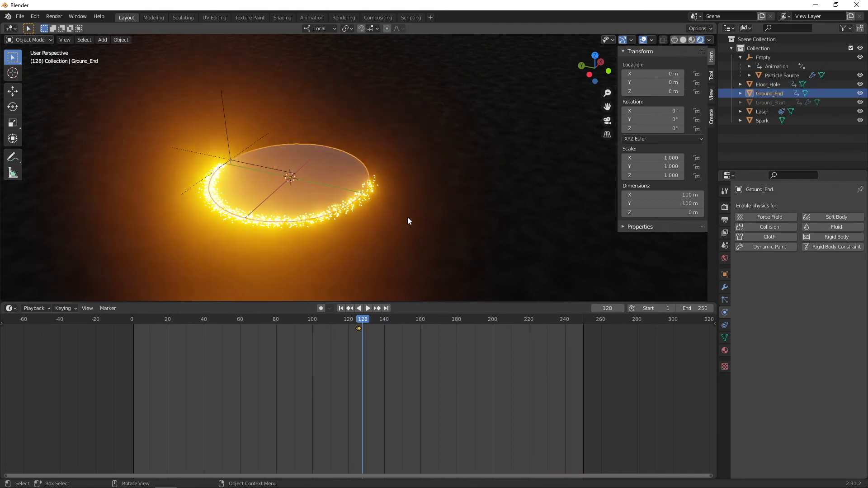
pyautogui.scroll(-3, 408, 219)
pyautogui.scroll(2, 409, 219)
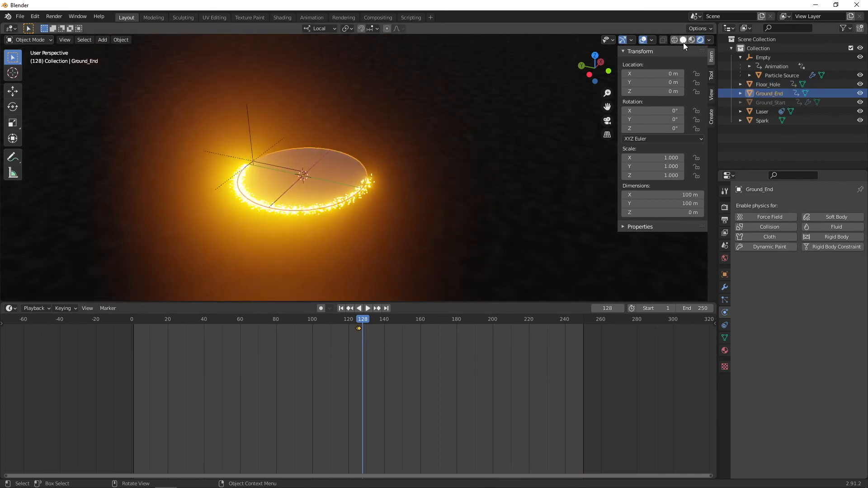
pyautogui.scroll(-2, 436, 179)
pyautogui.moveTo(436, 179); pyautogui.dragTo(369, 179, button='middle')
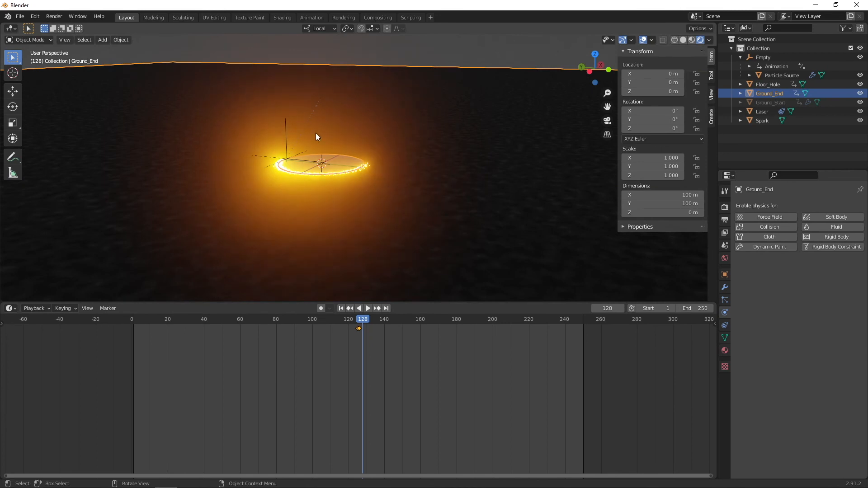
# - Switch the viewport to solid shading and add a plane mesh at the scene's origin
pyautogui.click(683, 39)
pyautogui.moveTo(463, 176); pyautogui.dragTo(425, 243, button='middle')
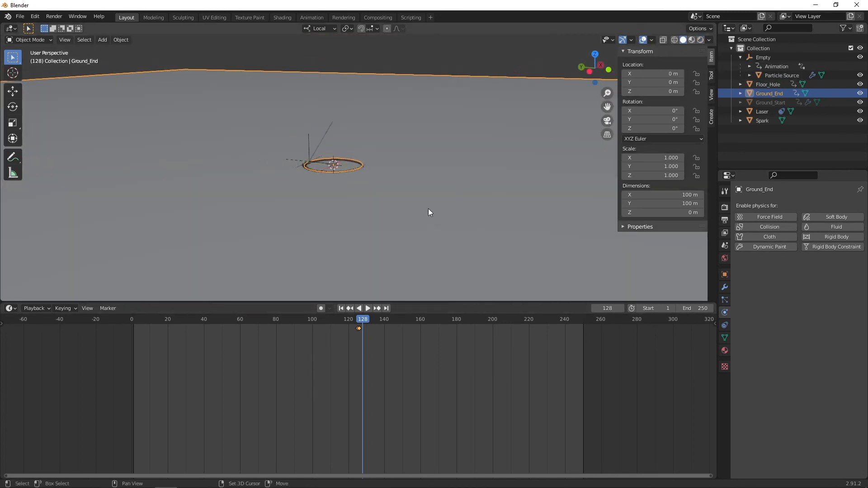
pyautogui.hotkey('shift', 'a')
pyautogui.moveTo(428, 209)
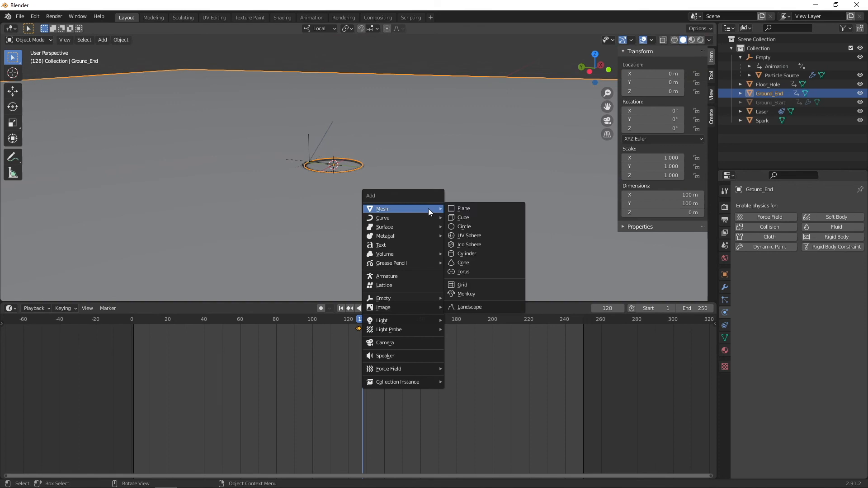
pyautogui.click(482, 209)
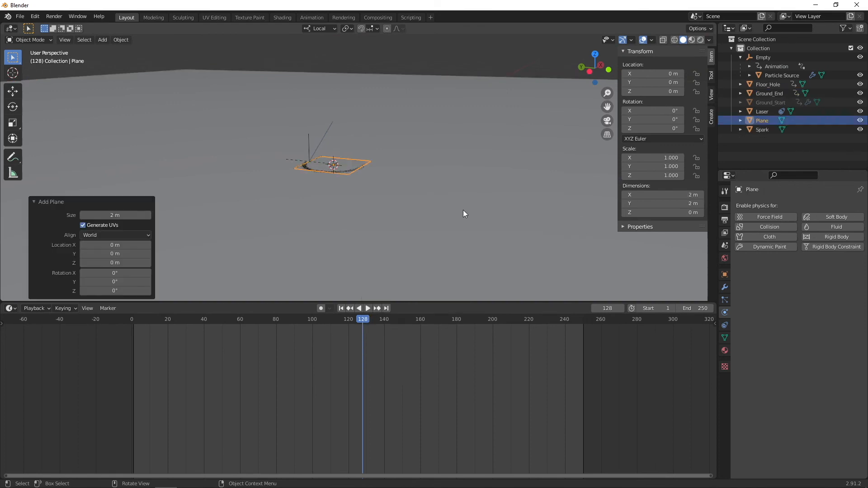
# - Scale up the new plane, set its X and Y dimensions to 100 m and apply the scale
pyautogui.press('s')
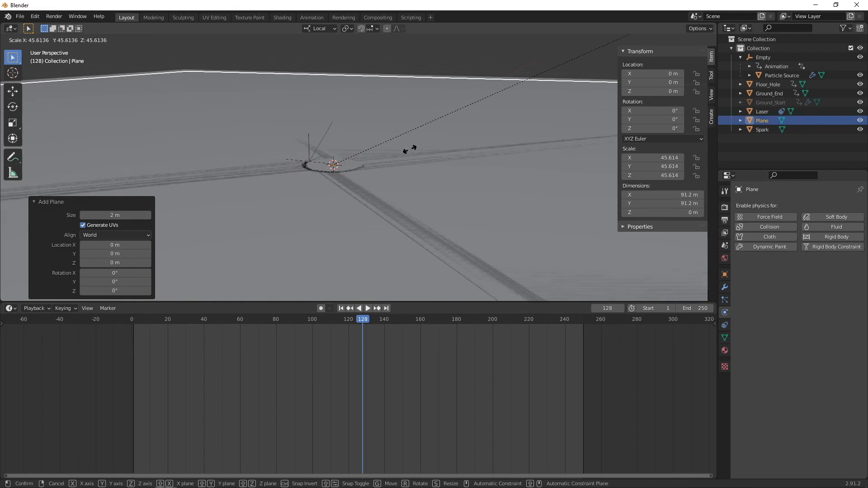
pyautogui.click(408, 150)
pyautogui.moveTo(668, 193); pyautogui.dragTo(668, 212)
pyautogui.write('100')
pyautogui.press('Return')
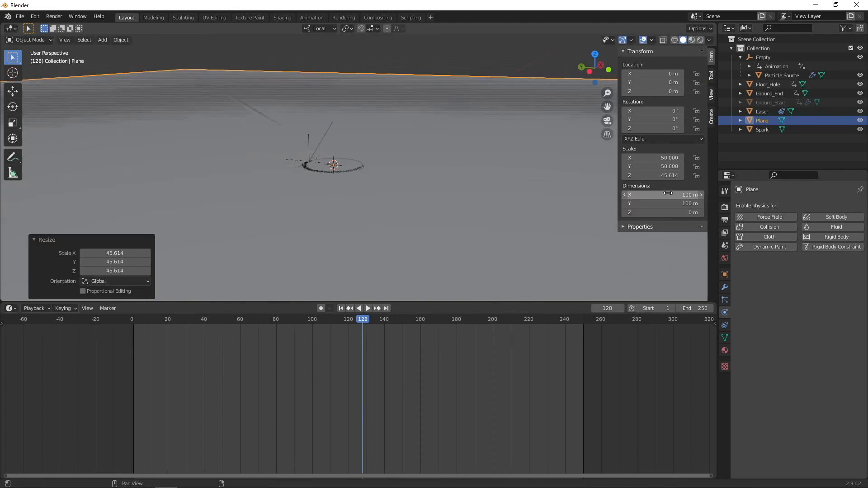
pyautogui.hotkey('ctrl', 'a')
pyautogui.click(317, 129)
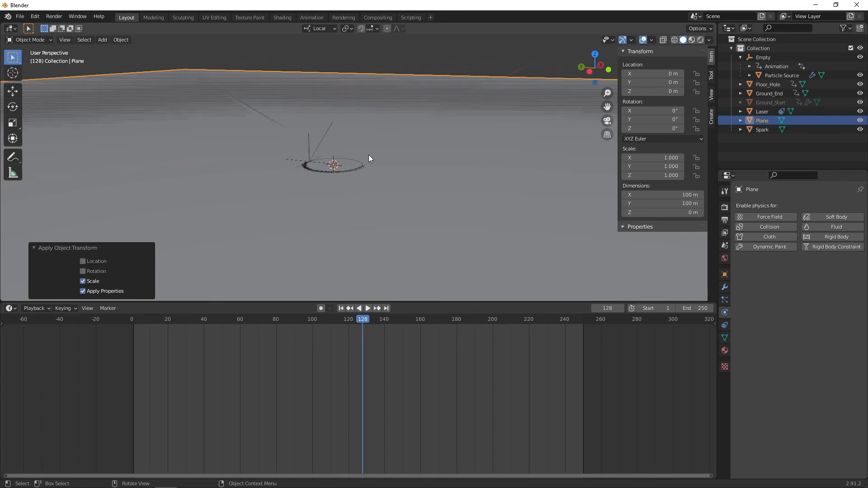
# - Move the plane straight down along Z to about 4.28 m below the ground
pyautogui.press('g')
pyautogui.press('z')
pyautogui.press('z')
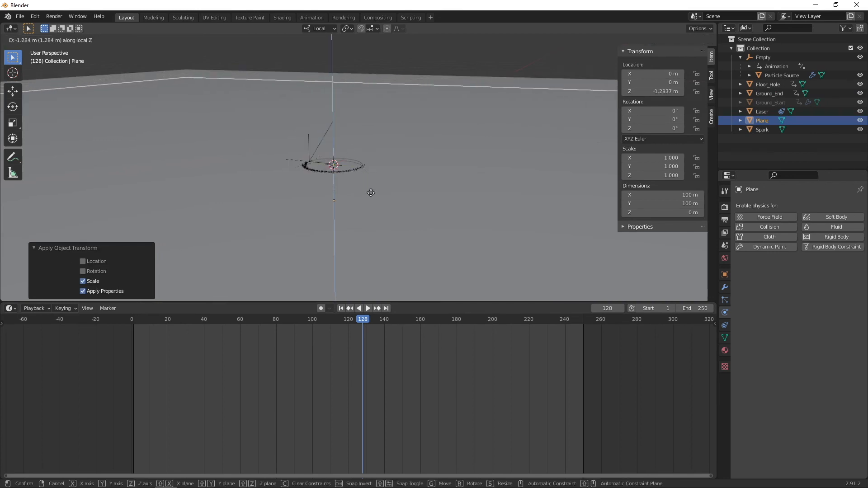
pyautogui.click(371, 198)
pyautogui.moveTo(400, 217); pyautogui.dragTo(410, 202, button='middle')
pyautogui.press('g')
pyautogui.press('z')
pyautogui.click(410, 215)
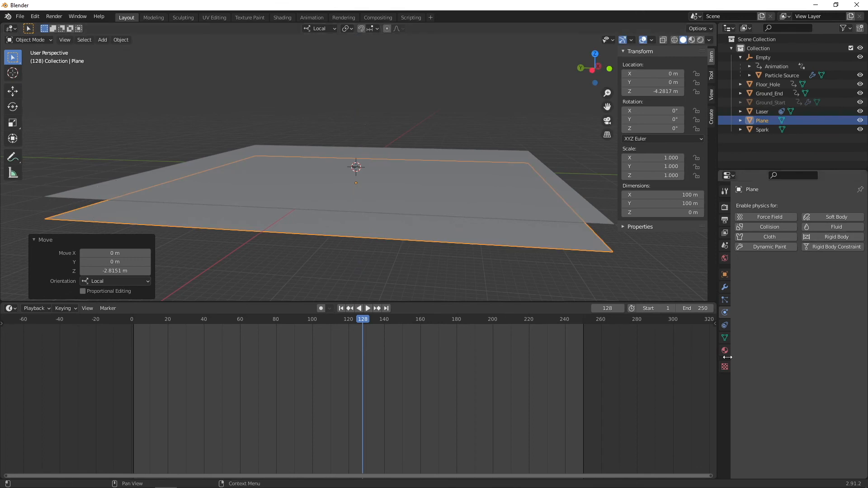
# - Give the plane a new material with an Emission surface and a strength of 200.8
pyautogui.click(725, 352)
pyautogui.click(796, 244)
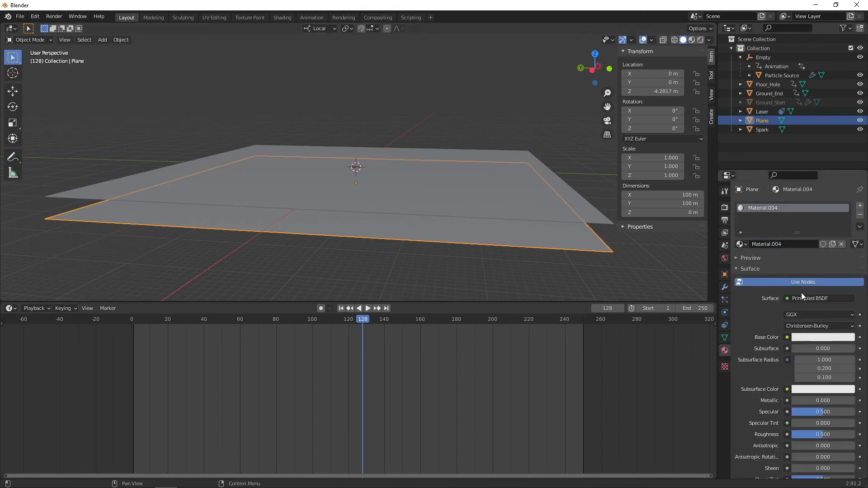
pyautogui.click(802, 297)
pyautogui.click(750, 119)
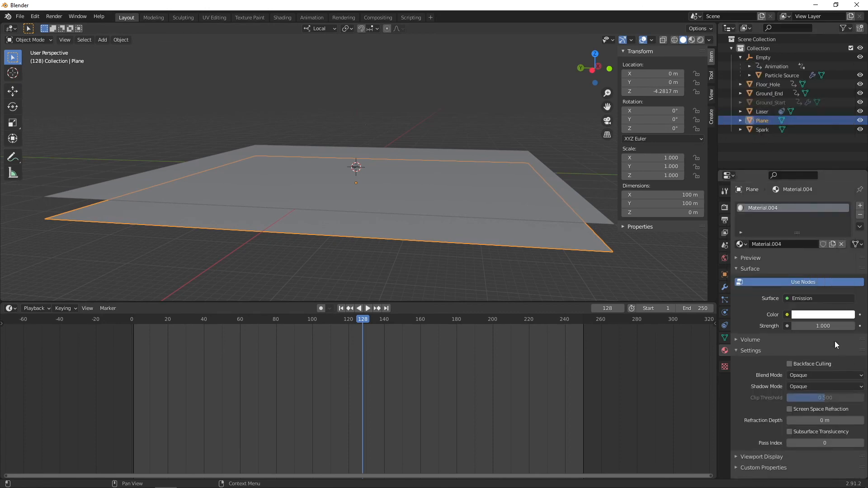
pyautogui.moveTo(823, 326); pyautogui.dragTo(859, 326)
# - Add a camera to the scene and look through it
pyautogui.moveTo(364, 159); pyautogui.dragTo(418, 165, button='middle')
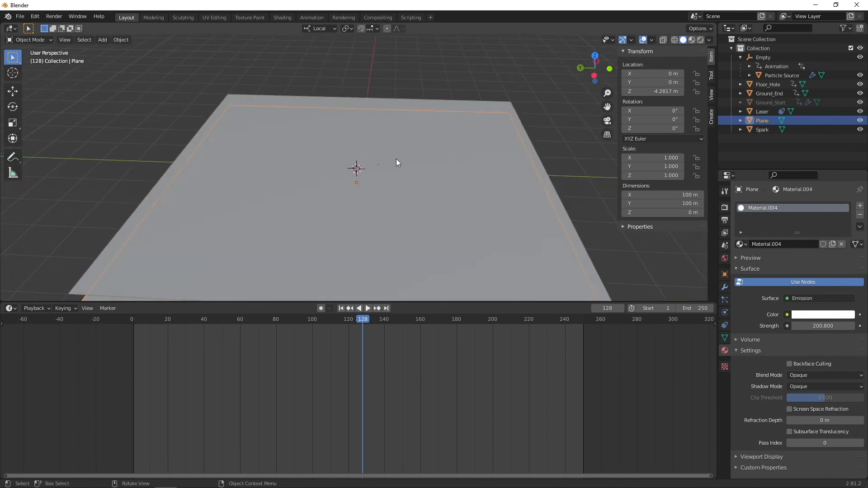
pyautogui.click(396, 159)
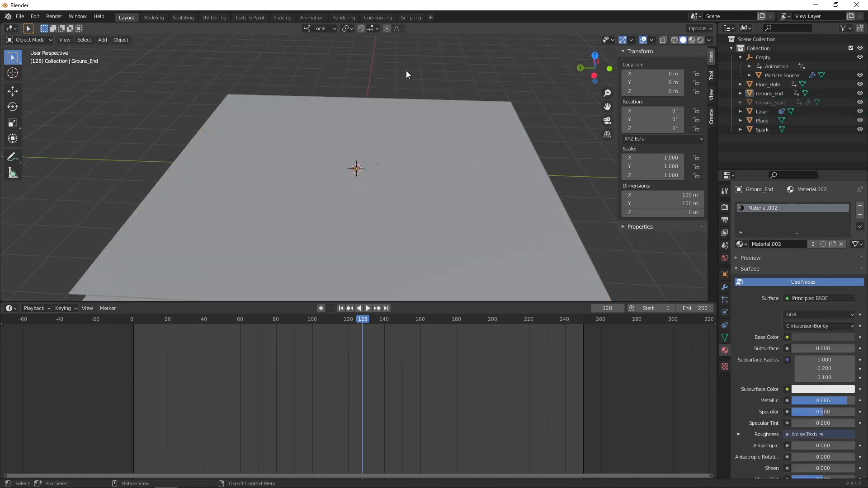
pyautogui.hotkey('shift', 'a')
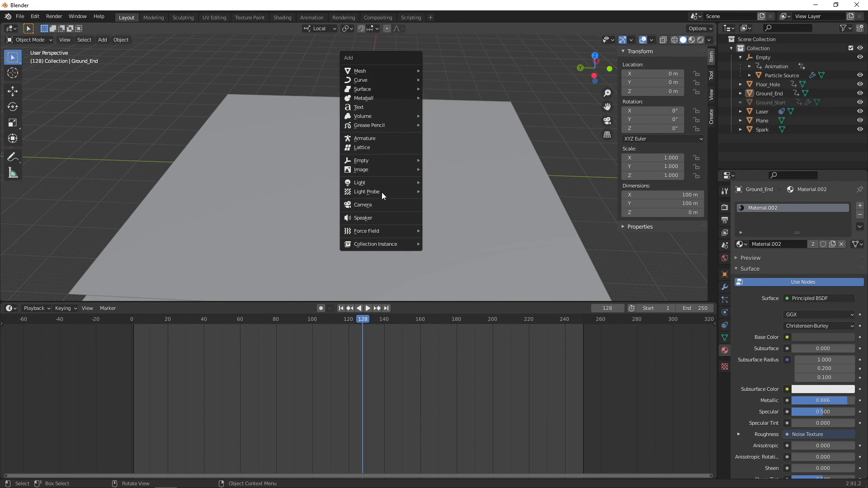
pyautogui.click(383, 206)
pyautogui.press('KP_0')
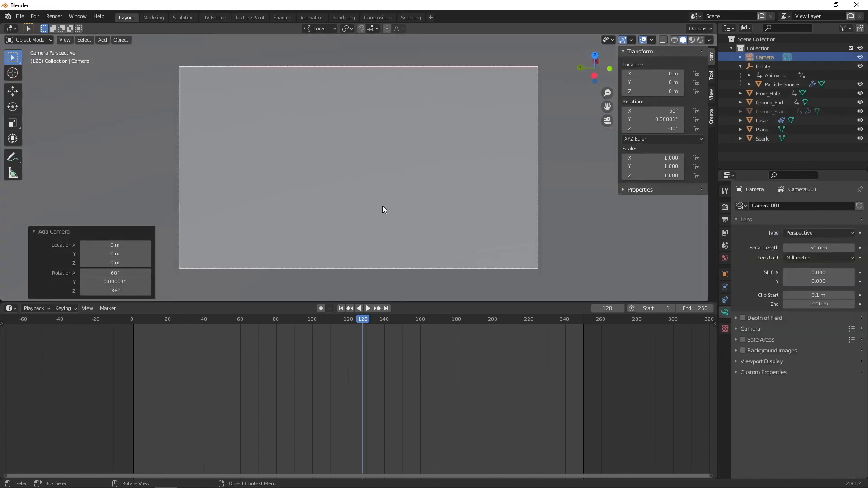
# - Fly the camera back and up to frame the whole spark ring, at about X -4.63, Y -1.56, Z 2.79 m
pyautogui.hotkey('shift', '`')
pyautogui.press('s')
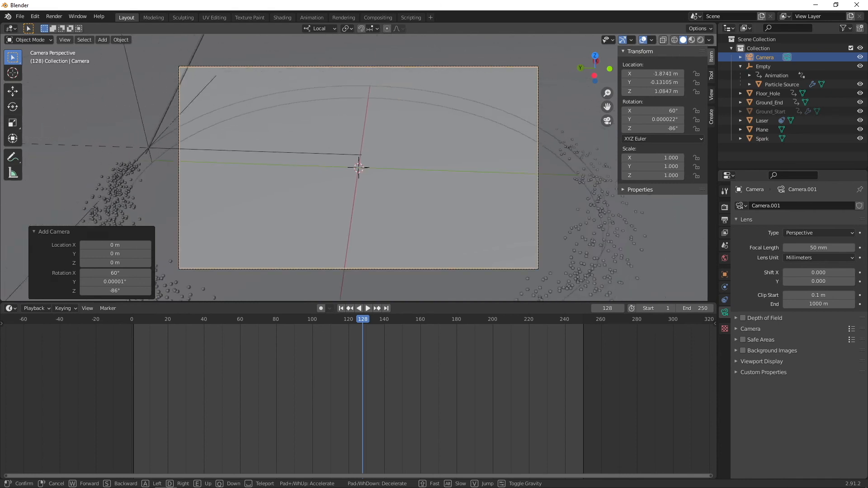
pyautogui.press('q')
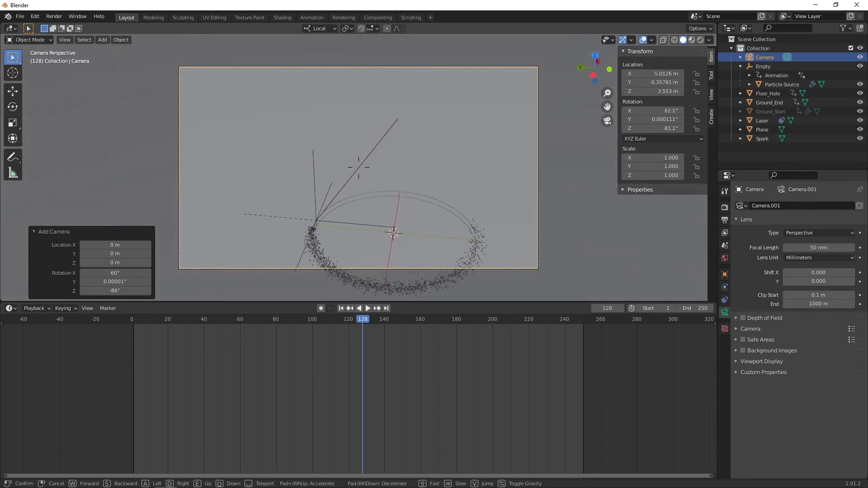
pyautogui.press('e')
pyautogui.press('q')
pyautogui.press('e')
pyautogui.press('q')
pyautogui.press('w')
pyautogui.press('e')
pyautogui.press('d')
pyautogui.press('s')
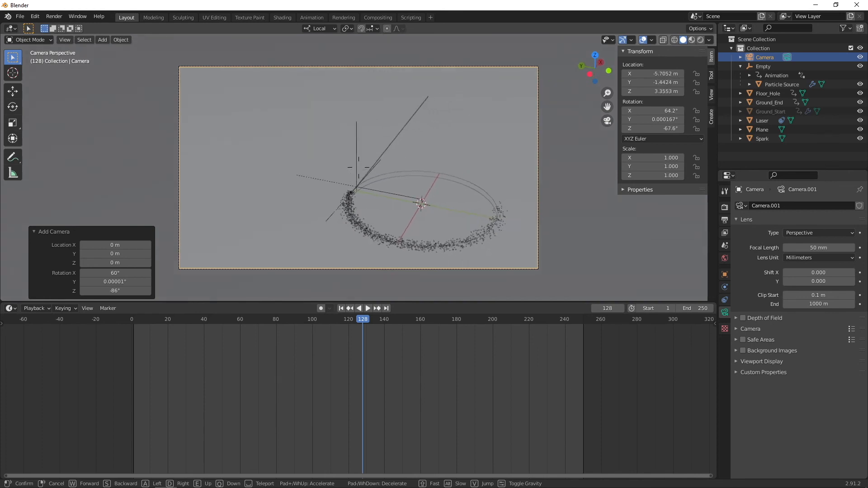
pyautogui.press('w')
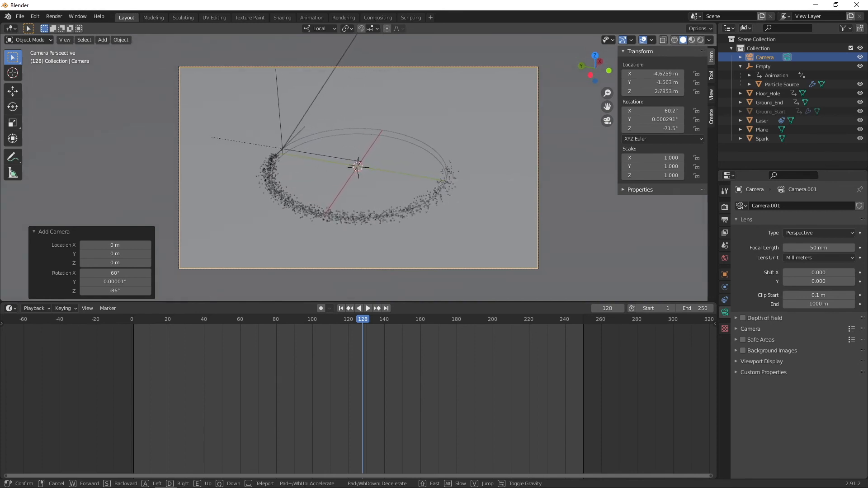
pyautogui.click(360, 171)
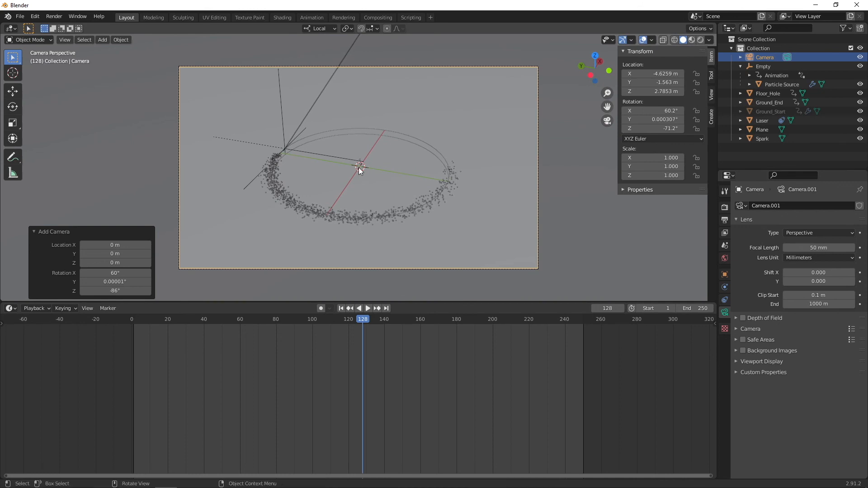
# - Preview the animation through the camera in rendered shading and set the glowing plane's emission strength to 50
pyautogui.click(700, 39)
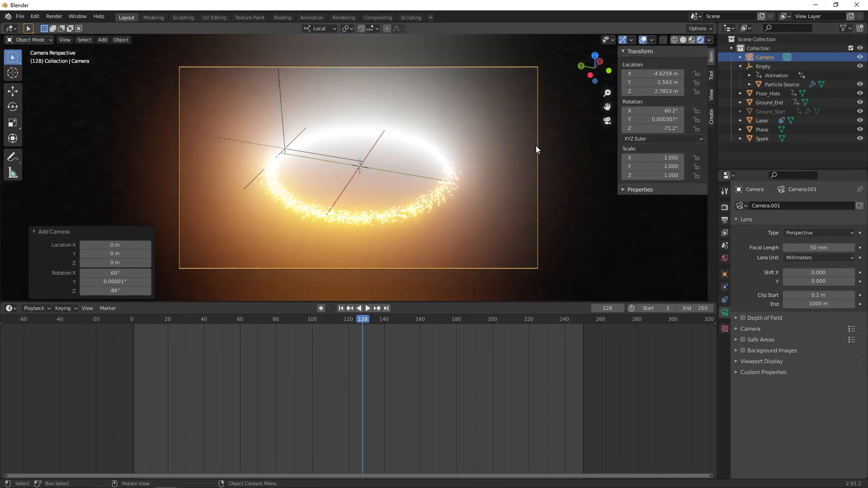
pyautogui.click(368, 307)
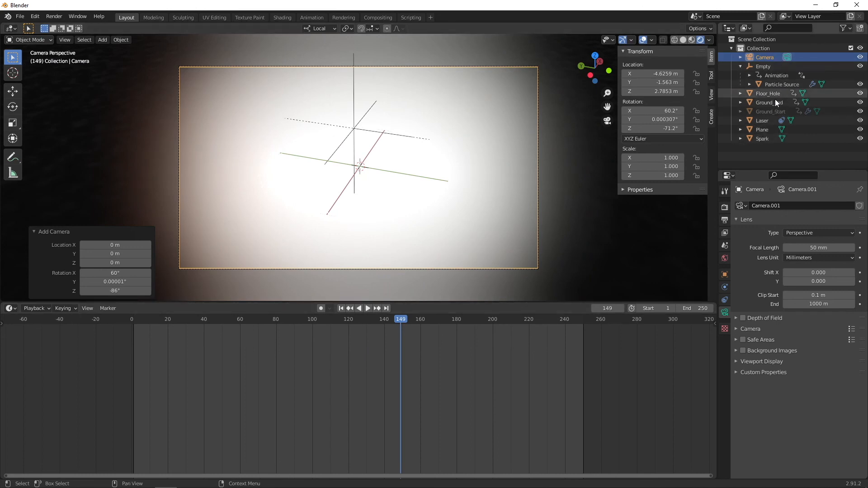
pyautogui.click(769, 129)
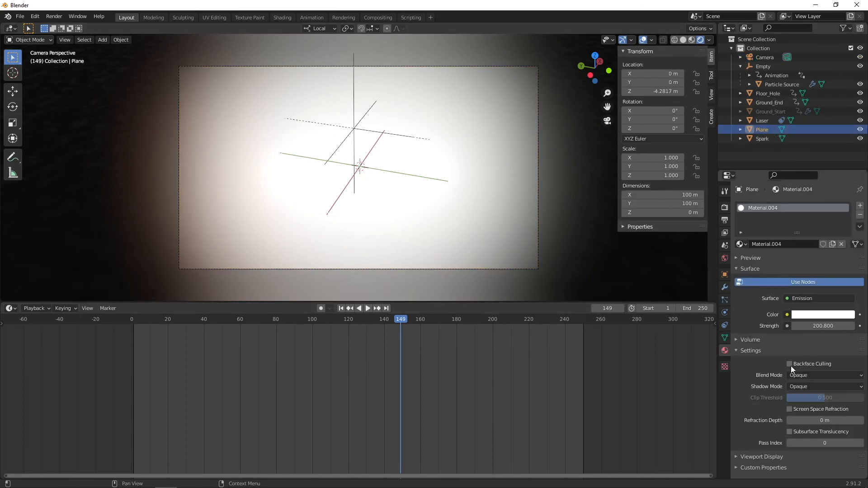
pyautogui.click(828, 326)
pyautogui.press('Return')
pyautogui.click(828, 327)
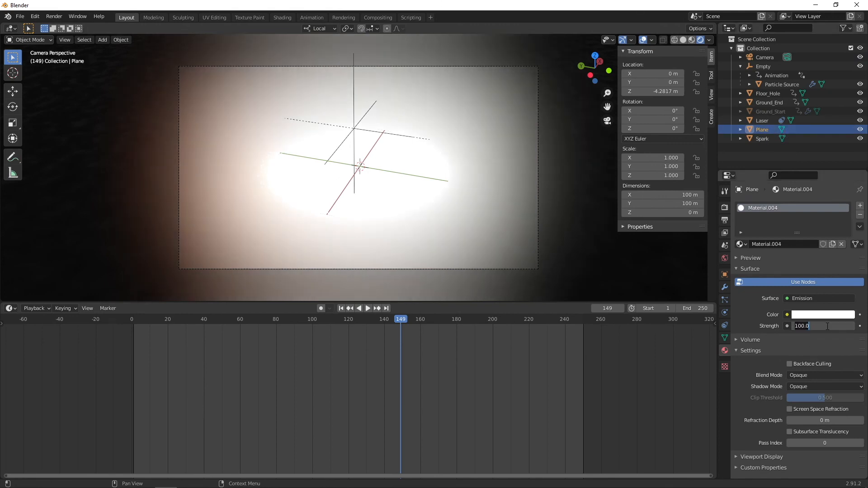
pyautogui.write('50')
pyautogui.press('Return')
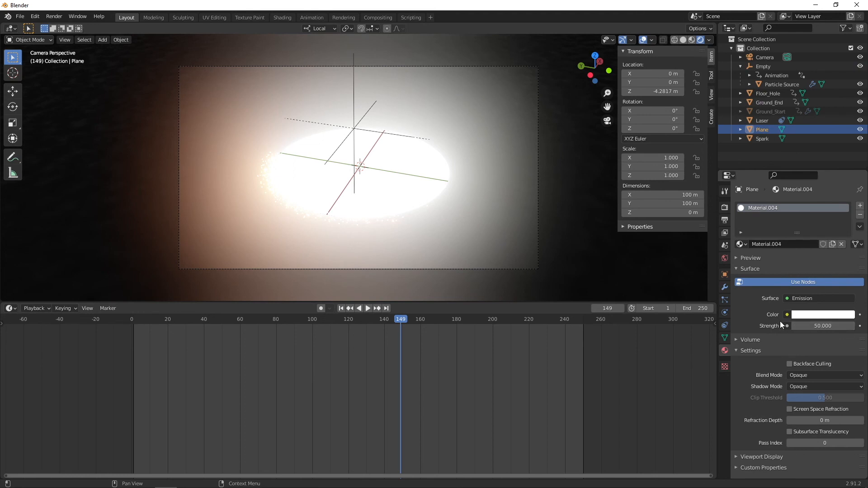
# - Play the animation from the start to check the glow, and select the Ground_Start object
pyautogui.moveTo(400, 318); pyautogui.dragTo(131, 329)
pyautogui.click(365, 308)
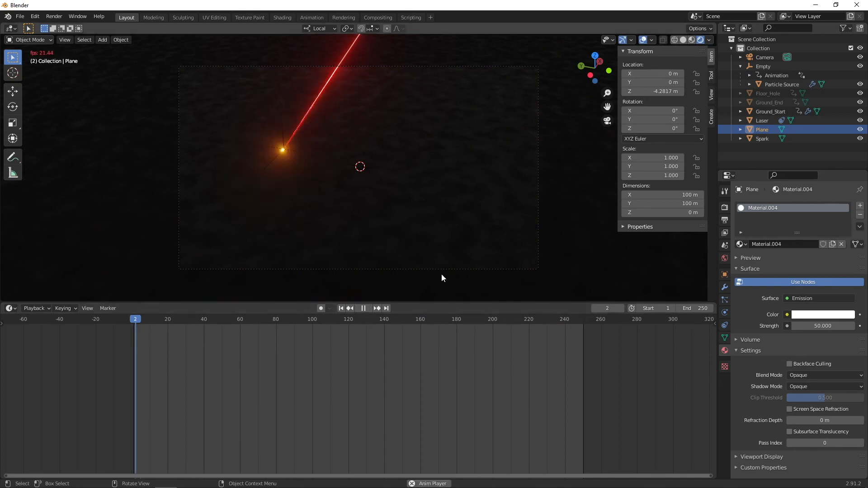
pyautogui.click(546, 226)
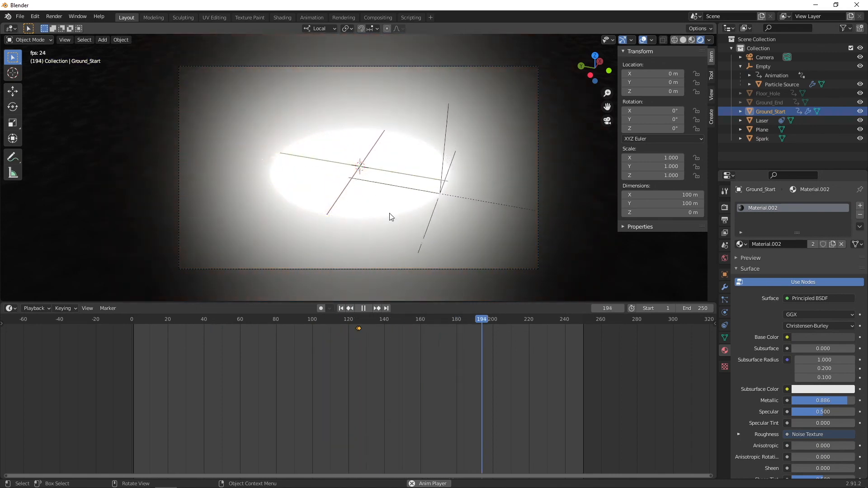
pyautogui.click(365, 309)
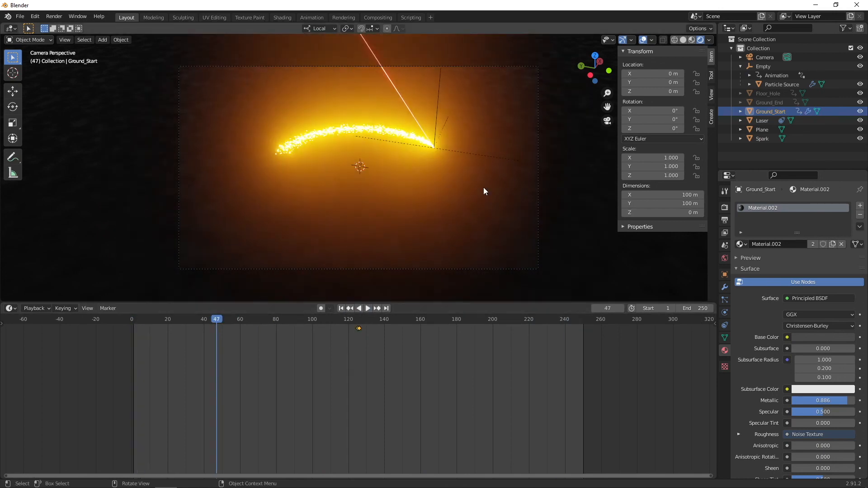
# - Open the ground's material in the Shader Editor and set its Metallic to 0.900 and Specular to 0.109
pyautogui.click(14, 308)
pyautogui.click(33, 384)
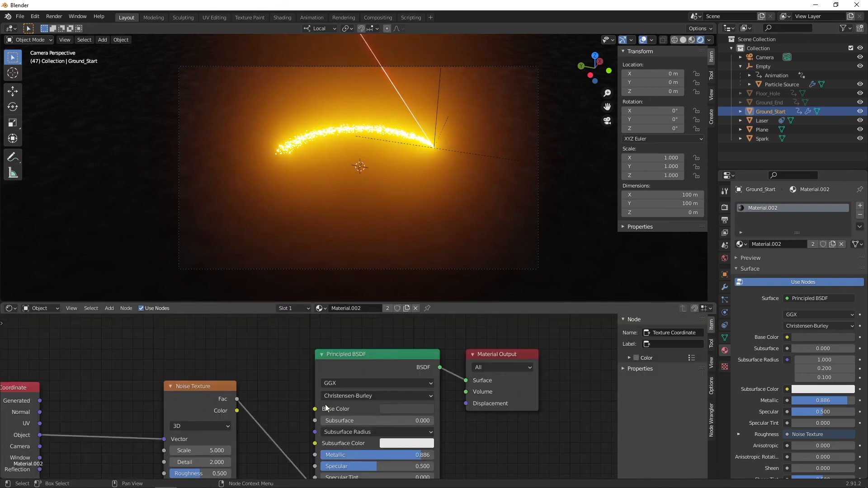
pyautogui.moveTo(318, 382); pyautogui.dragTo(350, 328, button='middle')
pyautogui.scroll(-1, 764, 437)
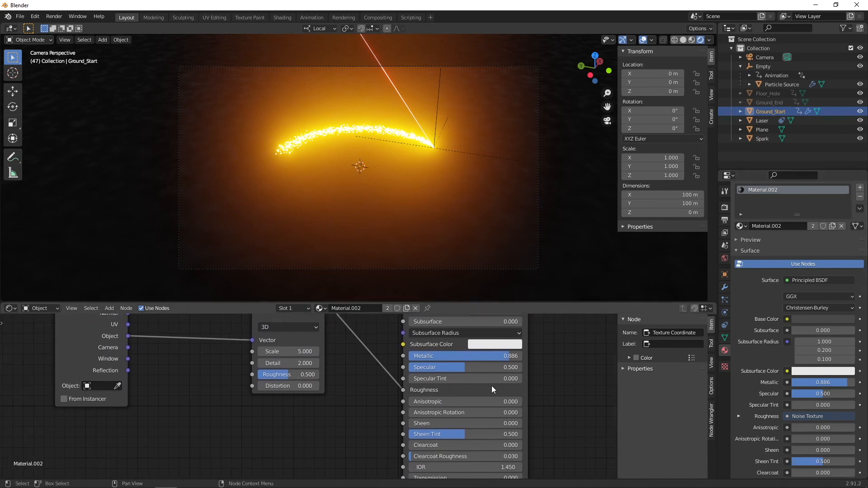
pyautogui.moveTo(430, 367); pyautogui.dragTo(475, 356)
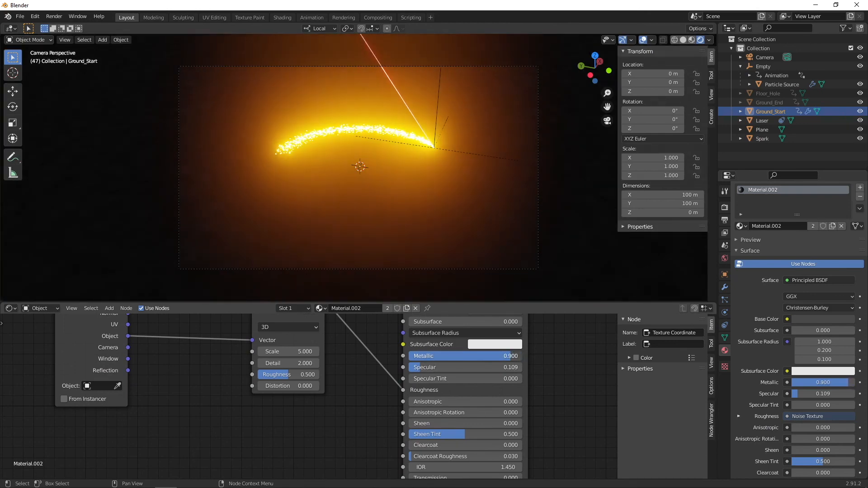
# - Fine-tune the brightness of the ground material's base color and set the Noise Texture scale to 58.7
pyautogui.scroll(-2, 372, 419)
pyautogui.moveTo(370, 411); pyautogui.dragTo(376, 449, button='middle')
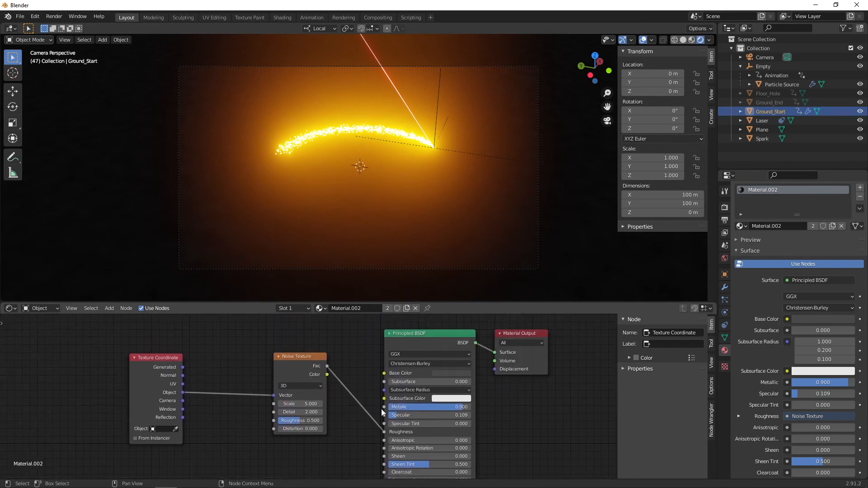
pyautogui.scroll(1, 405, 393)
pyautogui.click(472, 366)
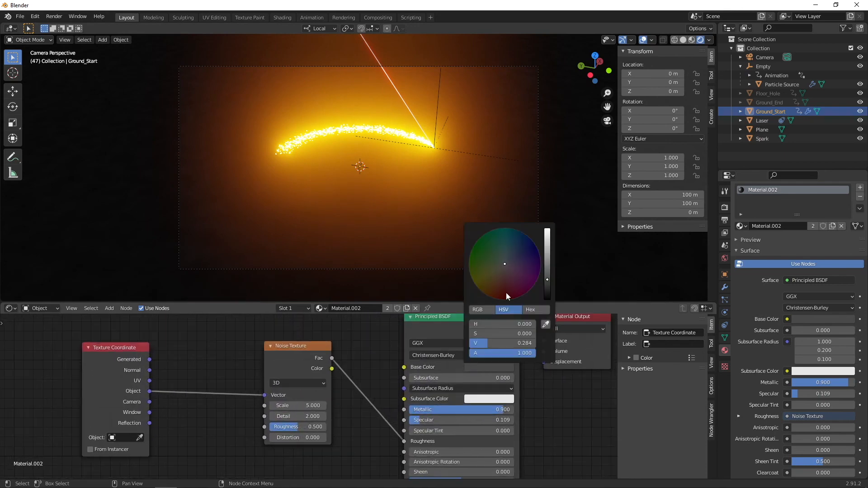
pyautogui.click(545, 283)
pyautogui.moveTo(547, 282); pyautogui.dragTo(547, 280)
pyautogui.click(296, 406)
pyautogui.write('58.7')
pyautogui.press('Return')
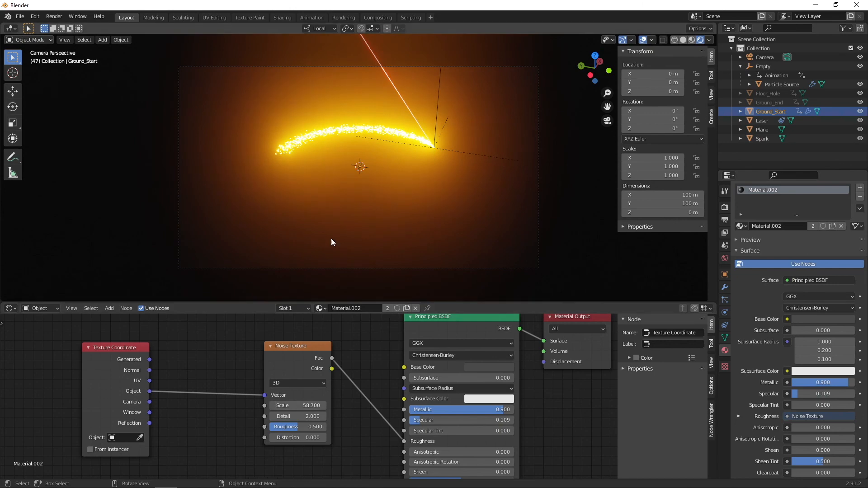
# - Inspect the ground's surface around the sparks from another angle and return the viewport to solid shading
pyautogui.scroll(3, 367, 157)
pyautogui.moveTo(372, 141); pyautogui.dragTo(391, 177, button='middle')
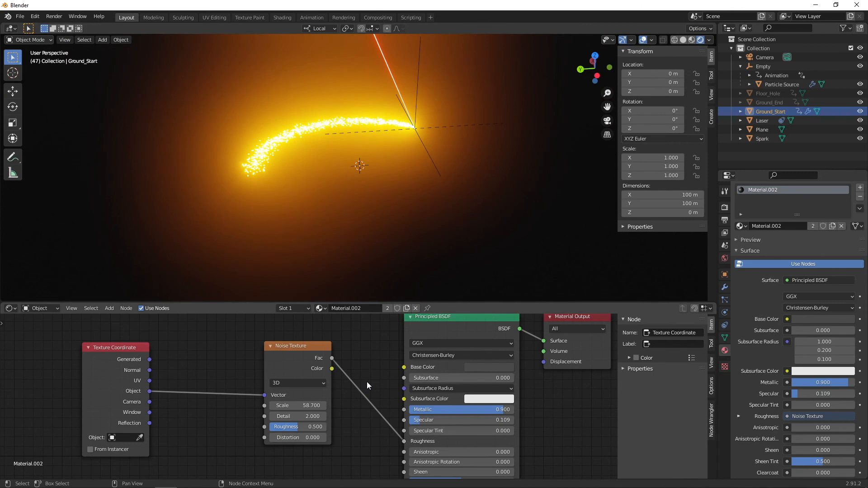
pyautogui.click(683, 39)
pyautogui.scroll(-3, 606, 85)
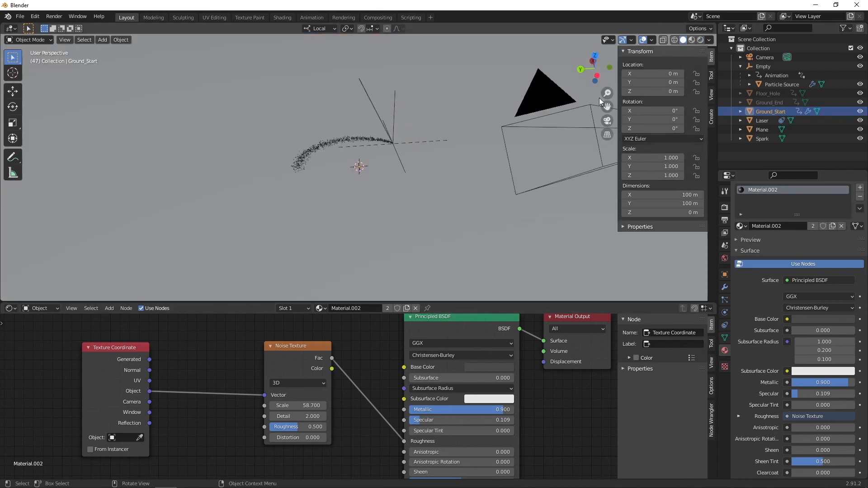
# - Set the render output path to // in the scene's output settings
pyautogui.click(726, 219)
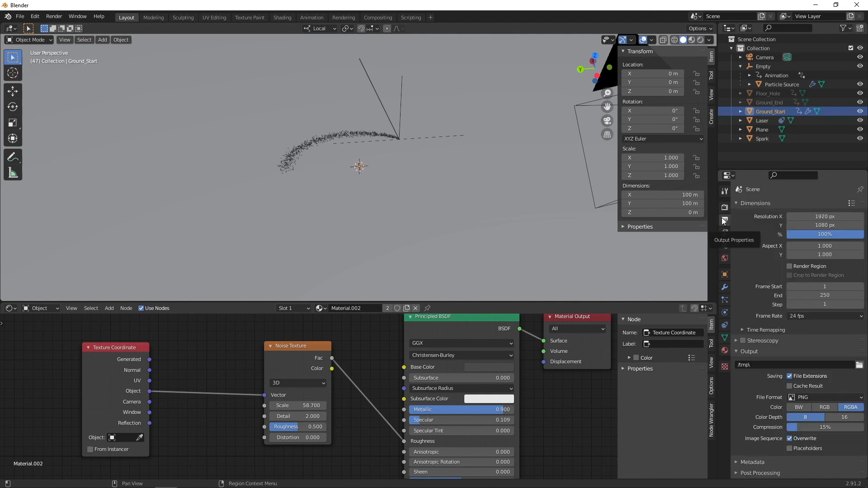
pyautogui.click(813, 363)
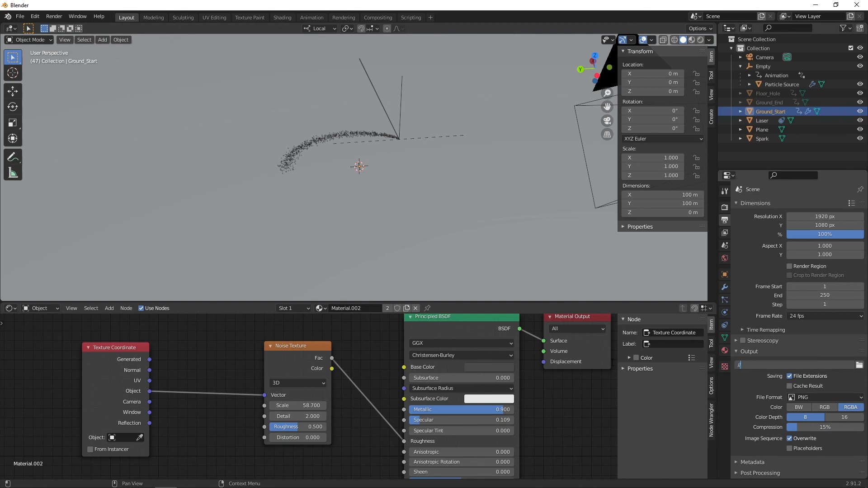
pyautogui.press('Return')
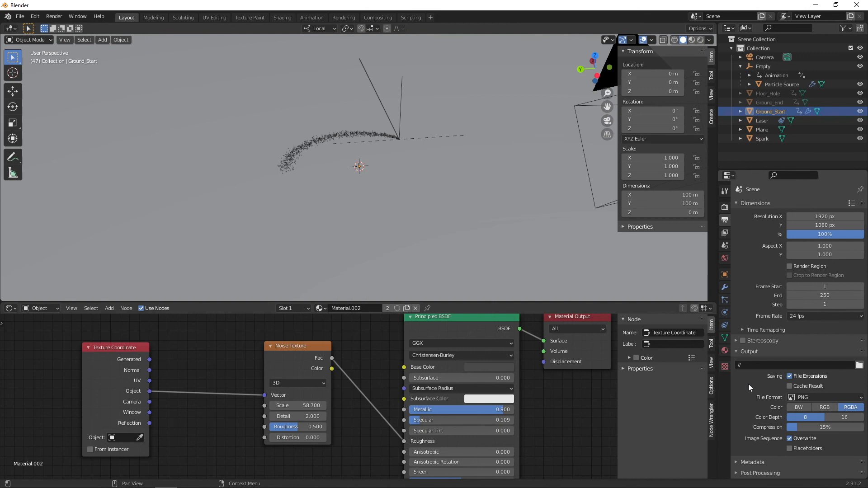
# - Set the output format to FFmpeg video with an MPEG-4 container and Perceptually lossless quality
pyautogui.click(826, 398)
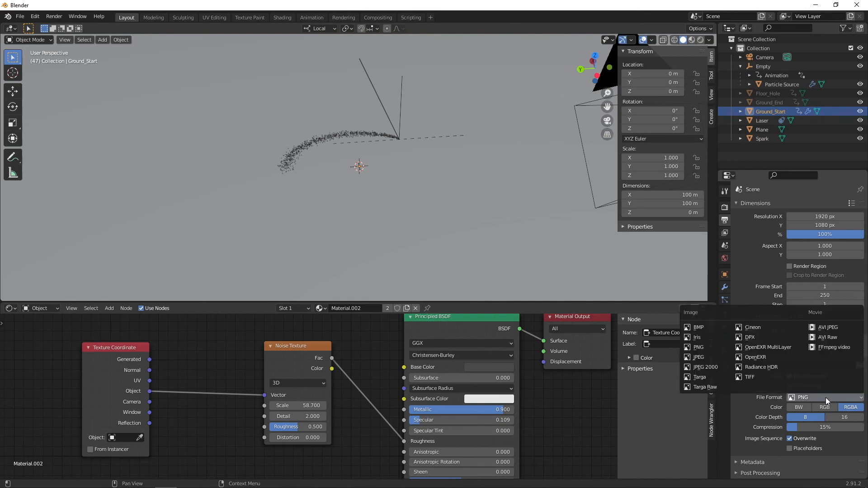
pyautogui.click(828, 349)
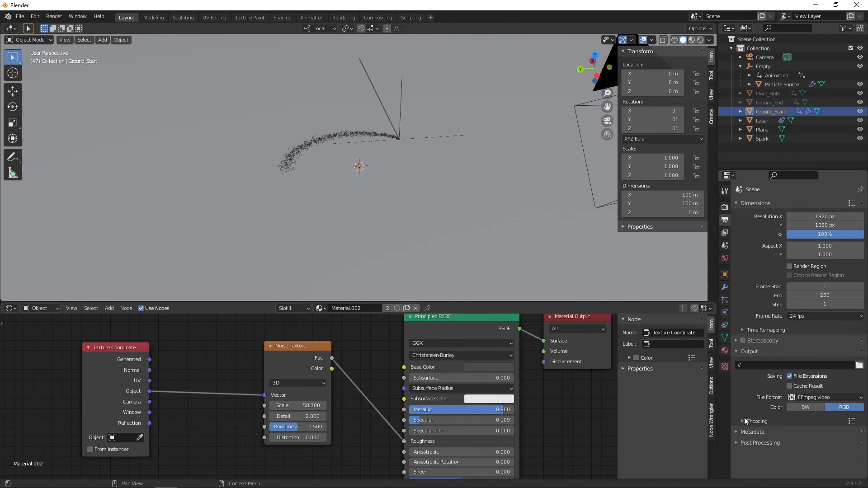
pyautogui.click(796, 434)
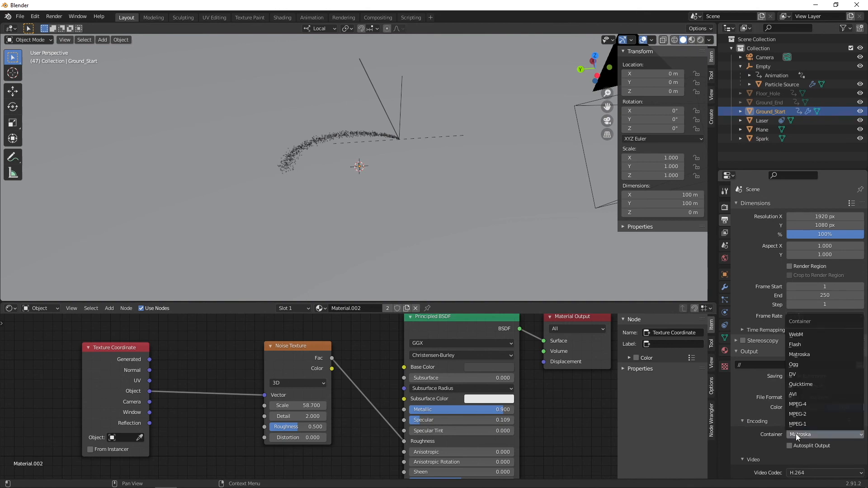
pyautogui.click(810, 405)
pyautogui.scroll(-4, 767, 430)
pyautogui.click(813, 411)
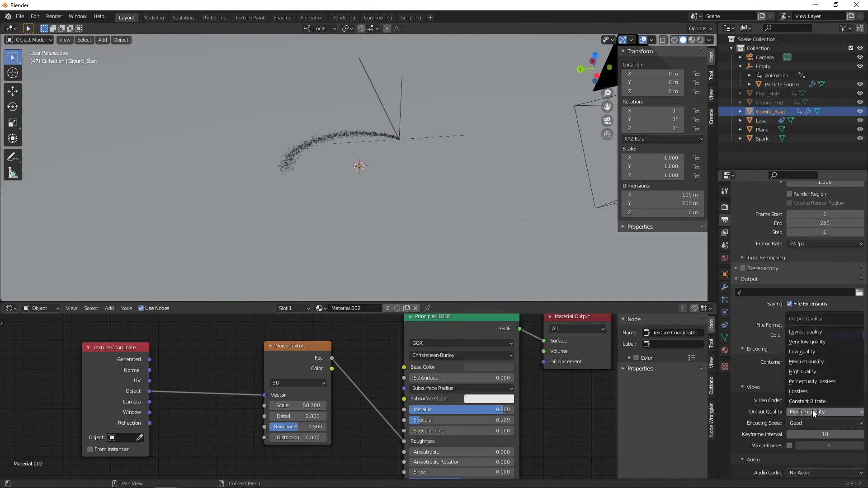
pyautogui.click(821, 381)
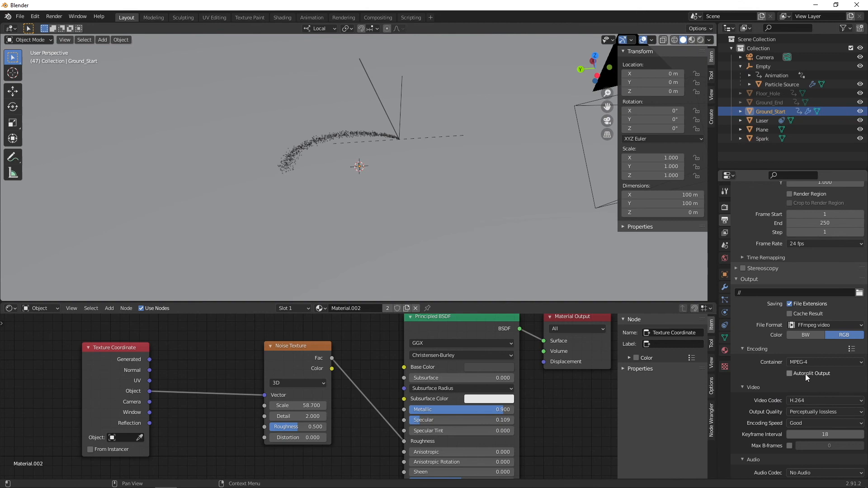
# - Set the scene's end frame to 200
pyautogui.scroll(4, 770, 317)
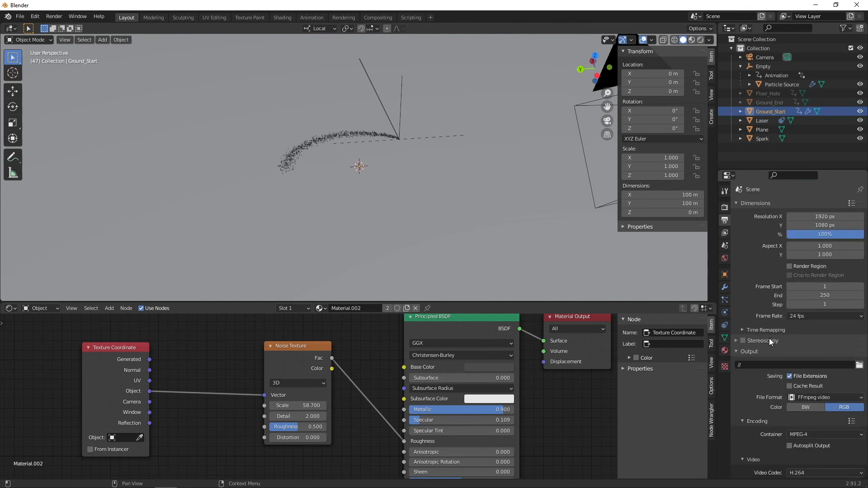
pyautogui.click(822, 295)
pyautogui.write('00')
pyautogui.press('Return')
# - Replace the Shader Editor with the Timeline and preview the animation in rendered shading, stopping at frame 180
pyautogui.click(11, 308)
pyautogui.click(119, 344)
pyautogui.moveTo(237, 320)
pyautogui.mouseDown()
pyautogui.moveTo(228, 318)
pyautogui.moveTo(373, 325)
pyautogui.mouseUp()
pyautogui.click(701, 40)
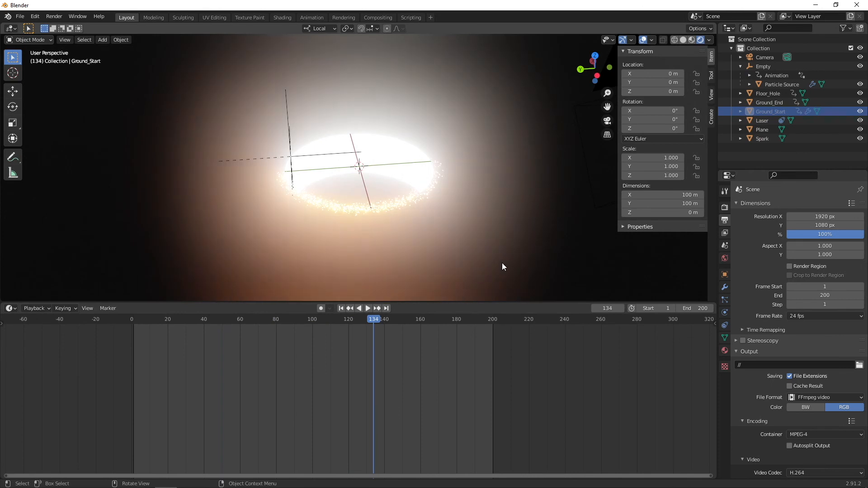
pyautogui.press('space')
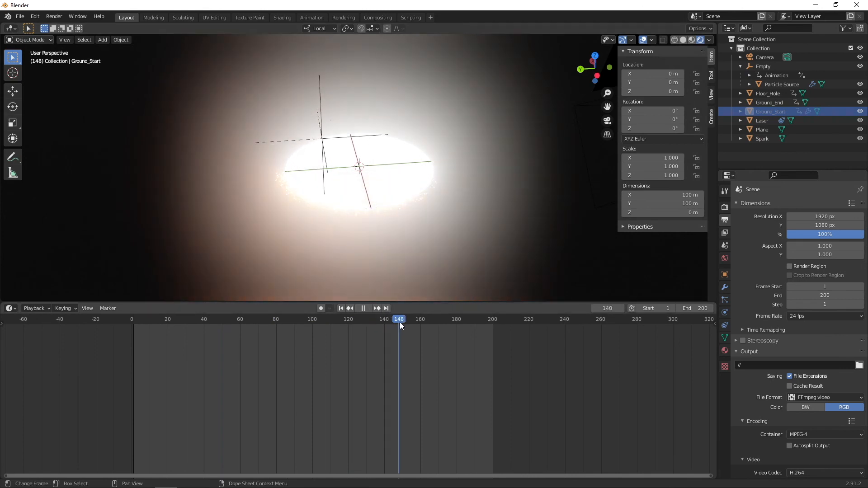
pyautogui.moveTo(420, 324); pyautogui.dragTo(458, 335)
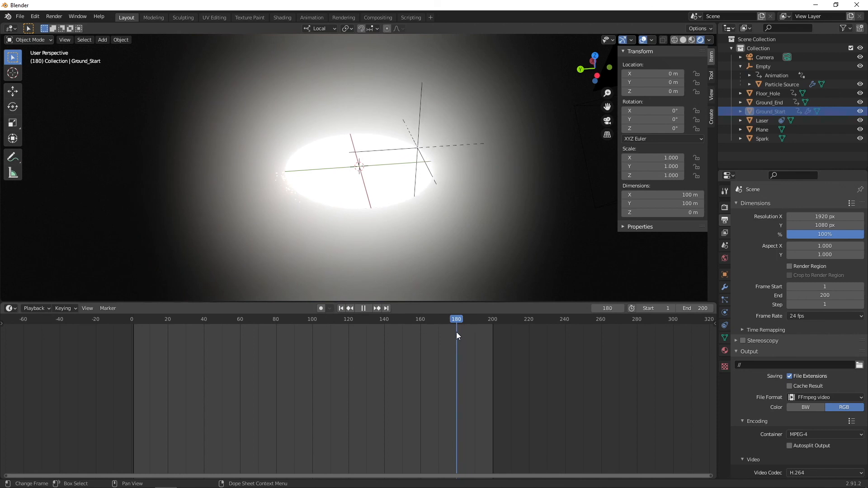
pyautogui.press('space')
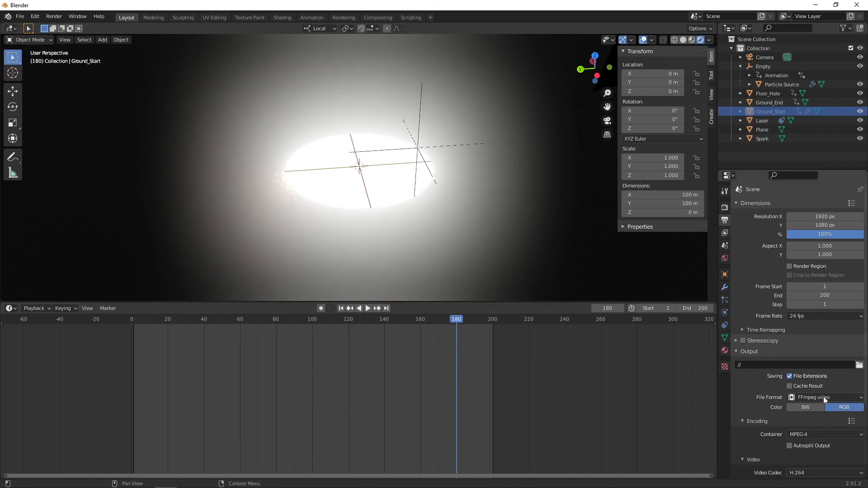
# - Set the scene's end frame to 180
pyautogui.click(828, 295)
pyautogui.write('180')
pyautogui.press('Return')
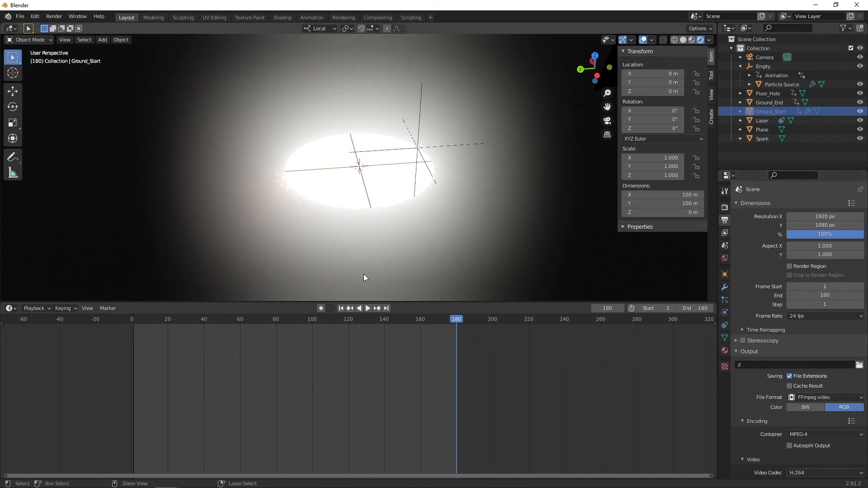
# - Save the project as Laser.blend in the Light Painting folder
pyautogui.hotkey('ctrl', 's')
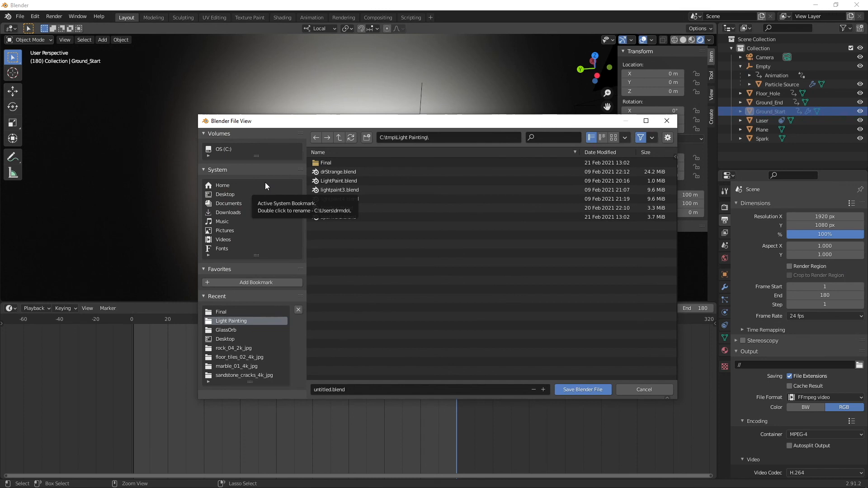
pyautogui.write('Laser')
pyautogui.press('Return')
# - Return the playhead to frame 0 and save the Laser.blend file again
pyautogui.moveTo(457, 319); pyautogui.dragTo(132, 312)
pyautogui.click(54, 17)
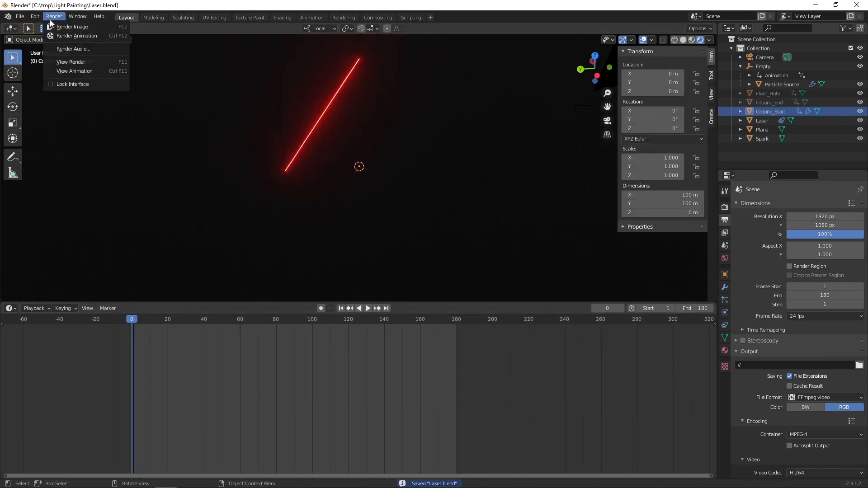
pyautogui.click(23, 15)
pyautogui.click(23, 15)
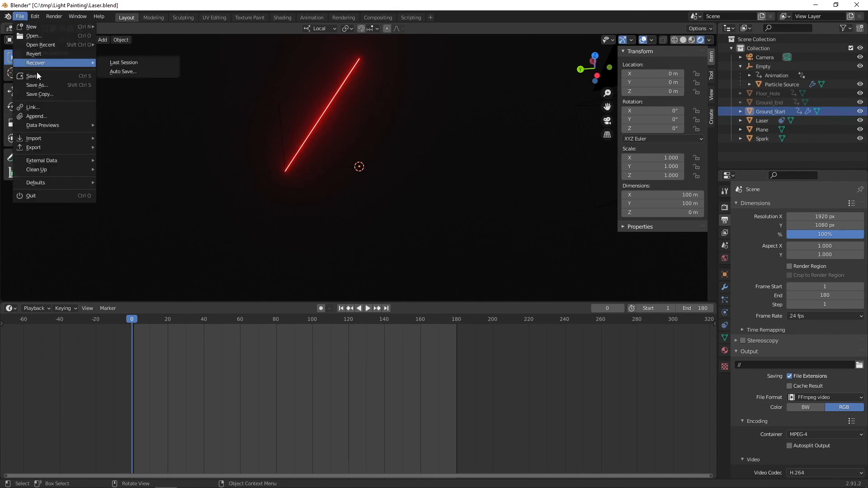
pyautogui.click(31, 76)
# - Render the full animation to video and close the render window
pyautogui.click(59, 19)
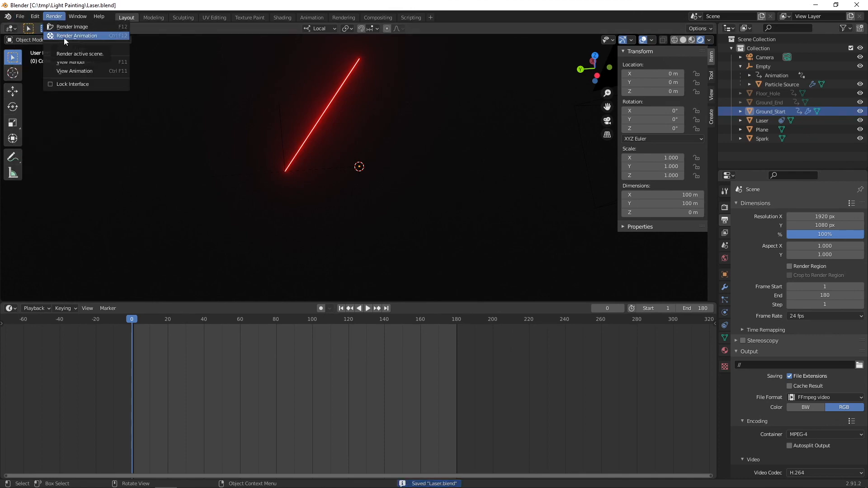
pyautogui.click(63, 36)
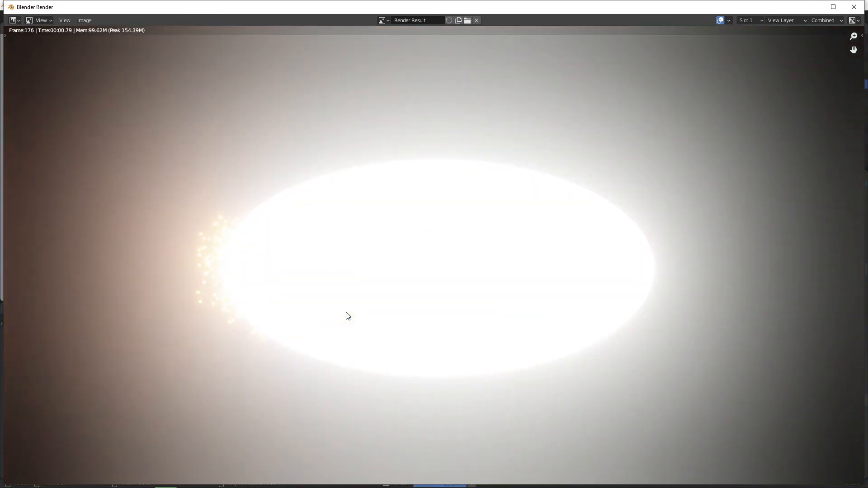
pyautogui.click(862, 7)
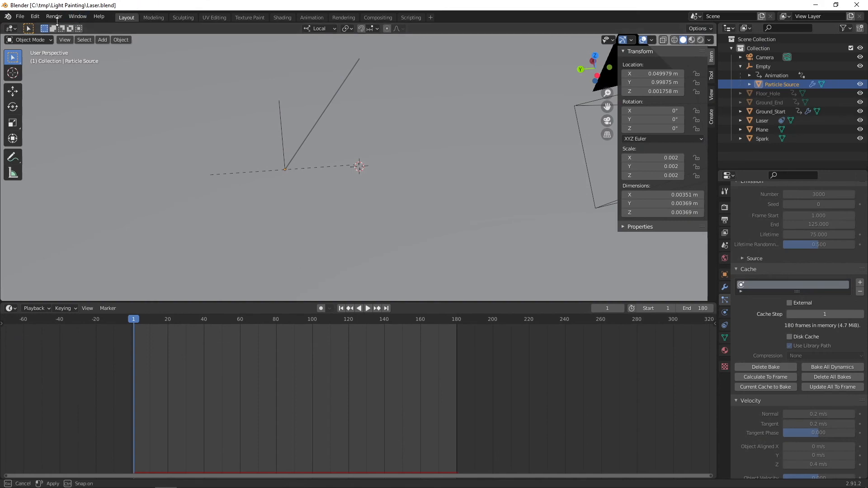
# - Play back the rendered laser animation and close the player
pyautogui.click(56, 17)
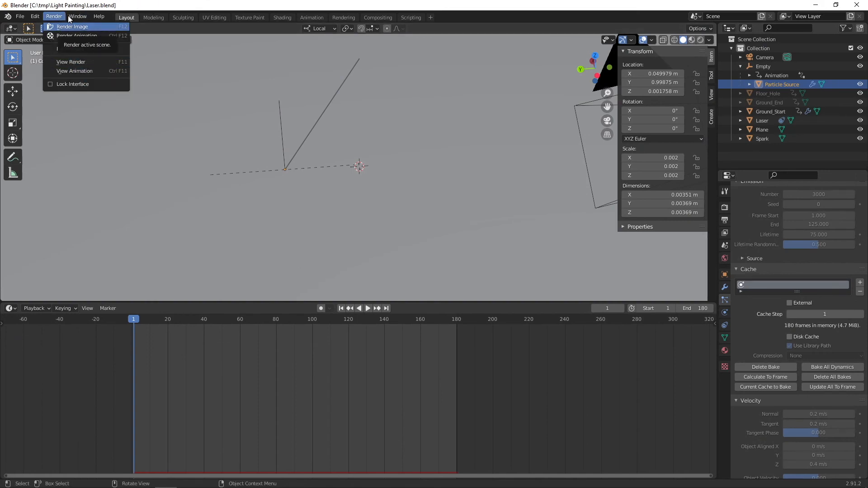
pyautogui.click(77, 73)
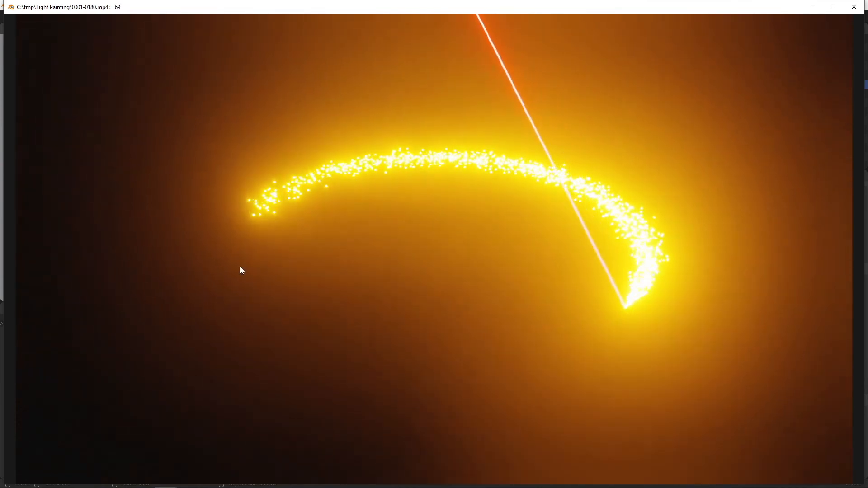
pyautogui.press('Escape')
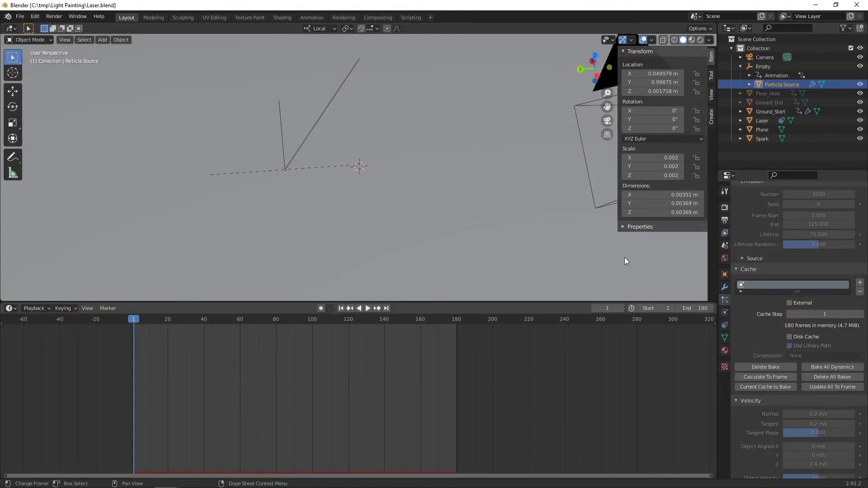
# - Select the Particle Source object to access its baked particle cache
pyautogui.click(784, 85)
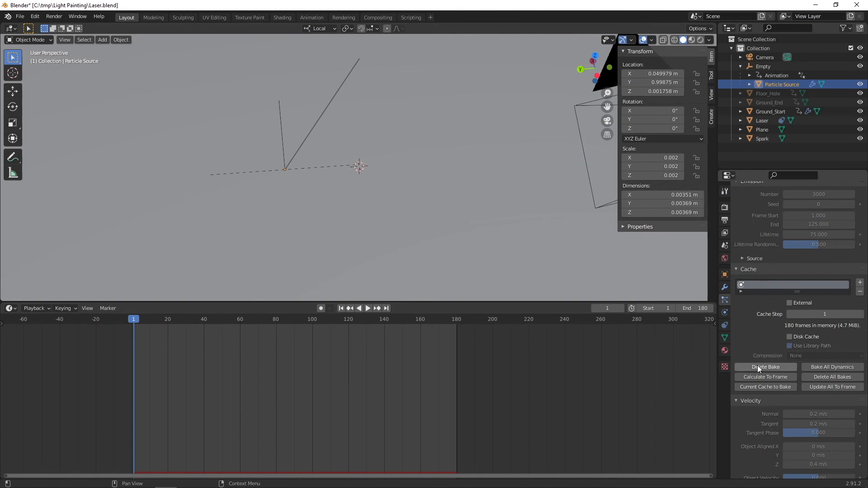